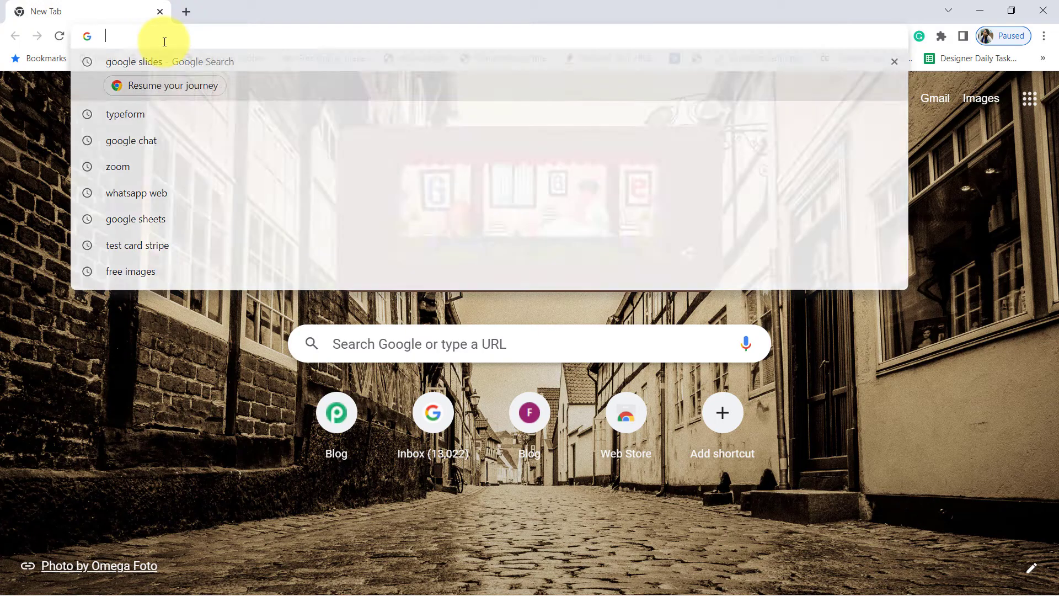
Load pabbly.com/connect/ in Chrome's address bar.
text(pa)
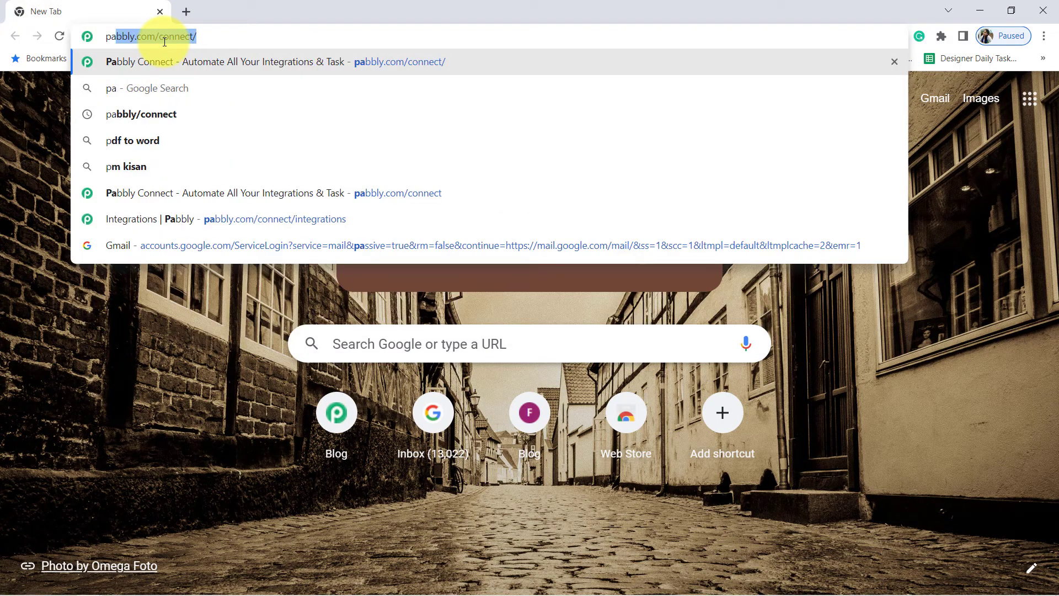
text(bbly.com/)
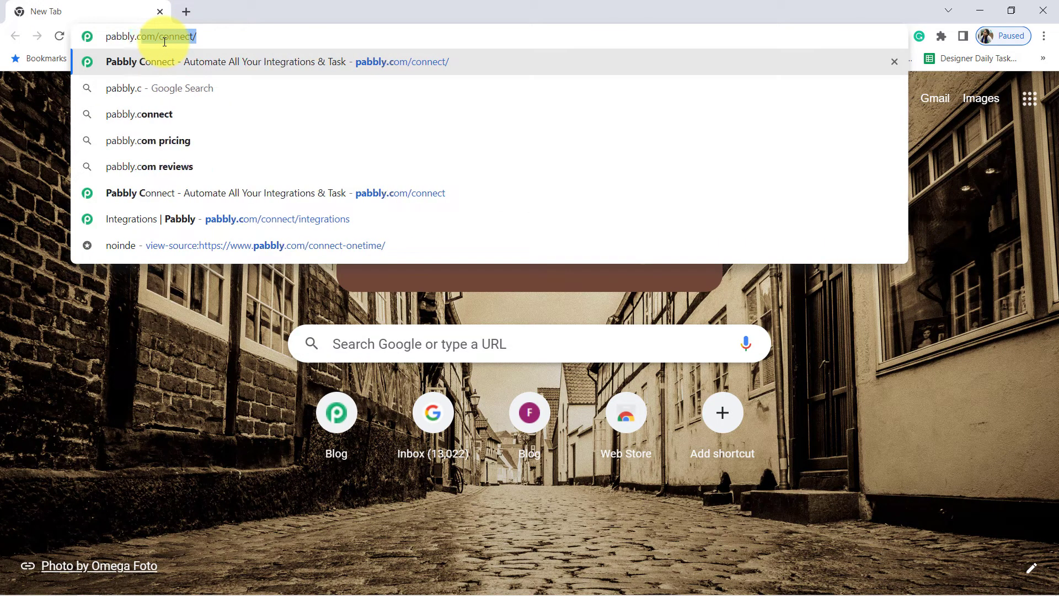
text(connect/)
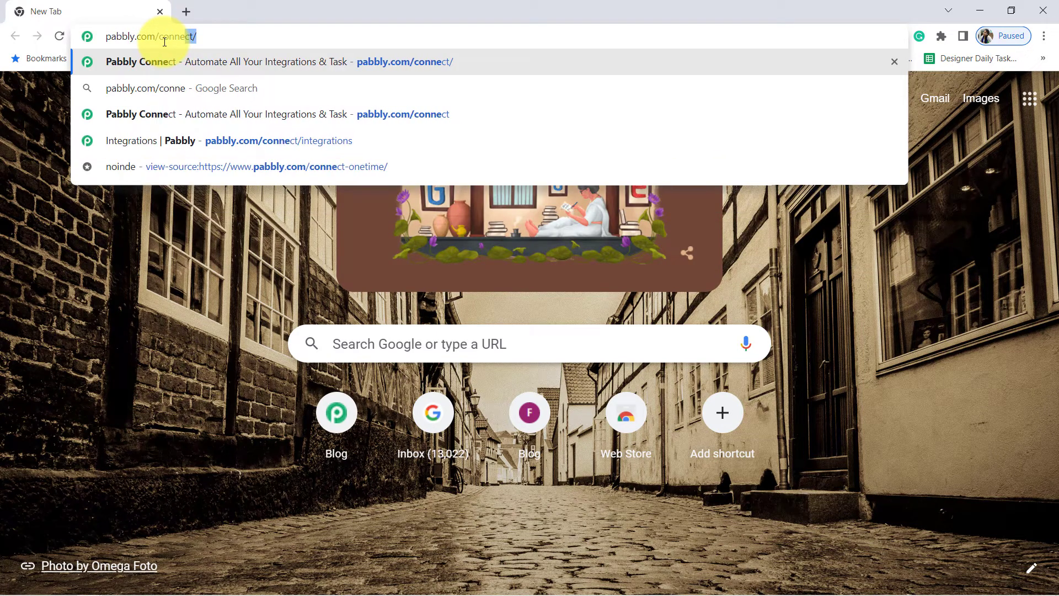
key(Return)
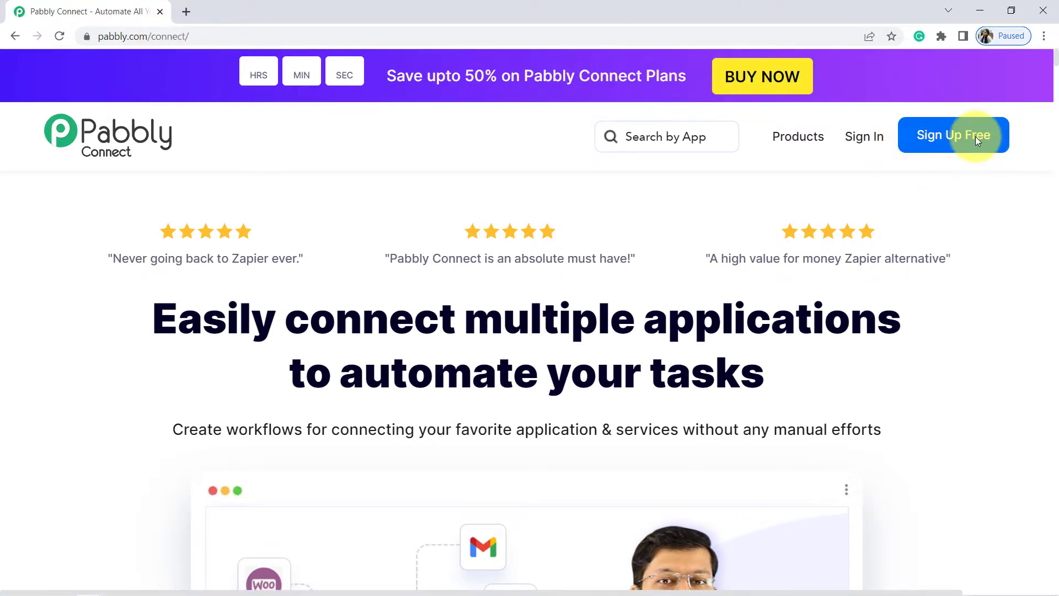
Sign in and launch Pabbly Connect from the All Apps page with Access Now.
click(864, 139)
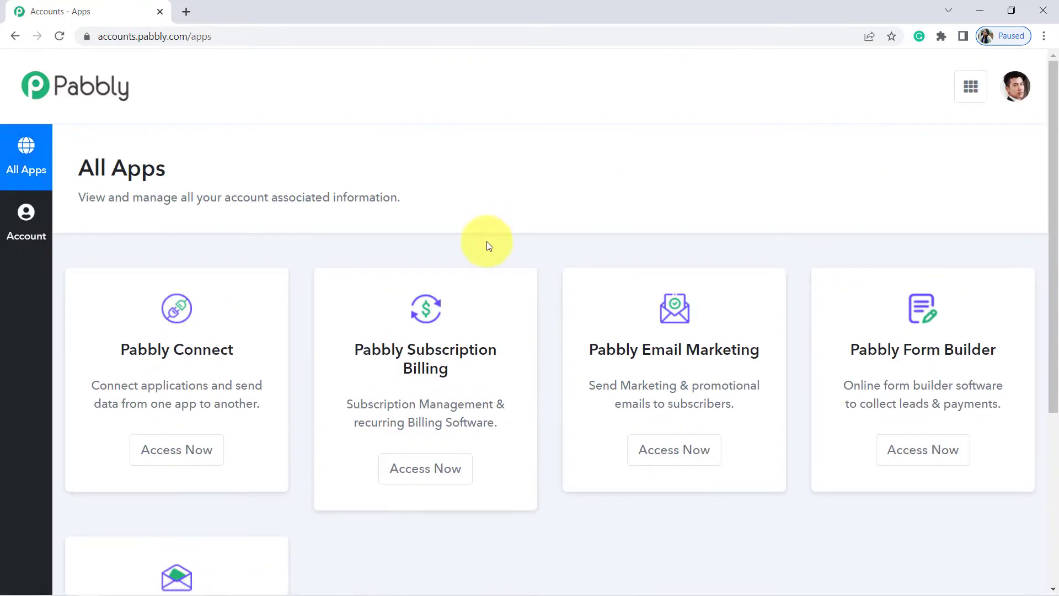
click(179, 454)
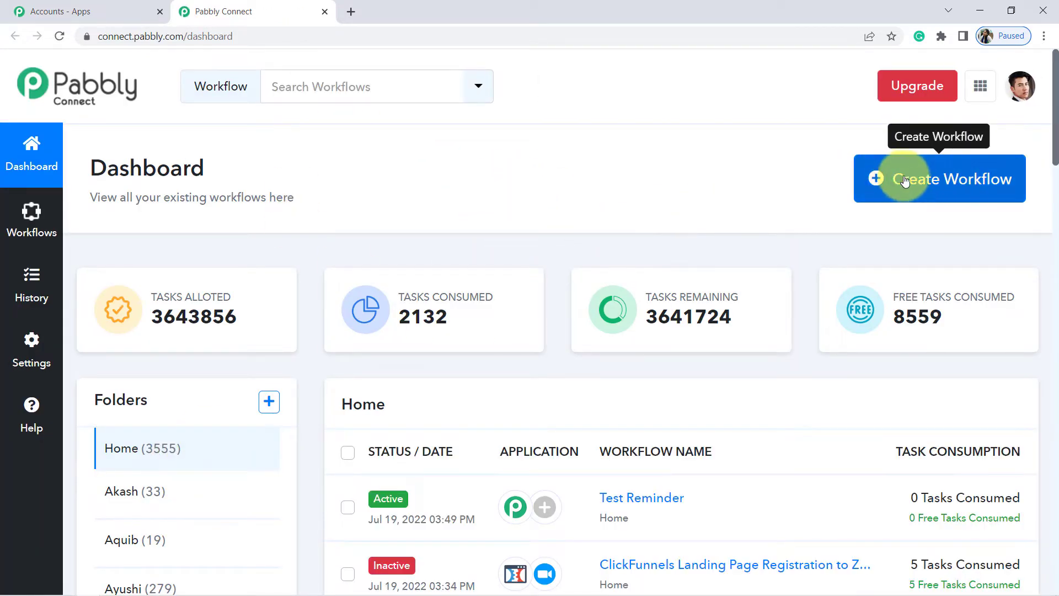
Start a new workflow named 'Typeform to WhatsApp Automation' and create it.
click(932, 181)
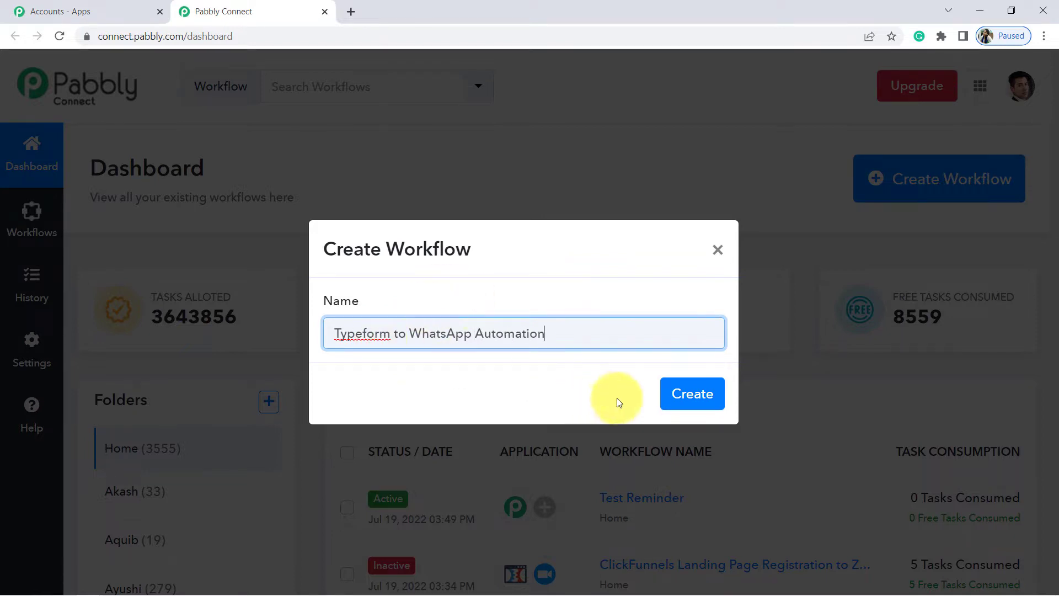
click(700, 407)
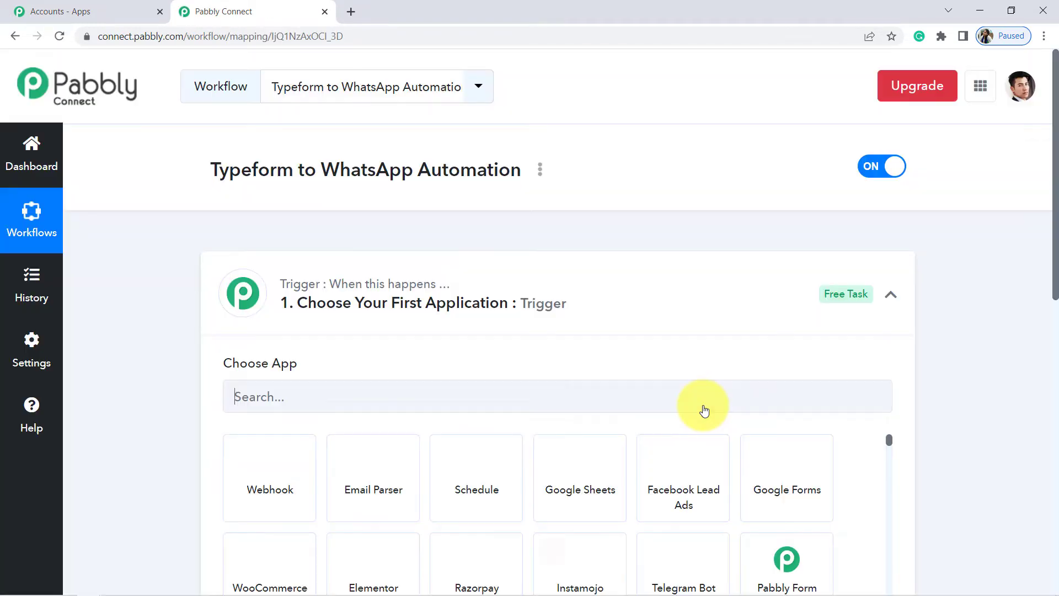
Collapse the trigger step so the empty Trigger and Action steps show together.
mouse_move(297, 279)
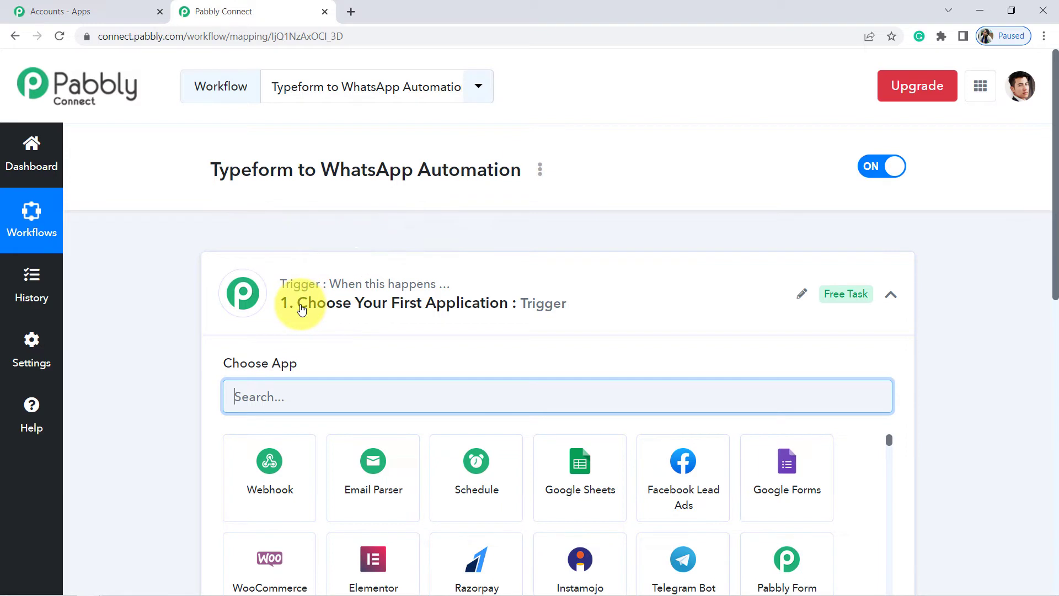
click(325, 298)
mouse_move(298, 290)
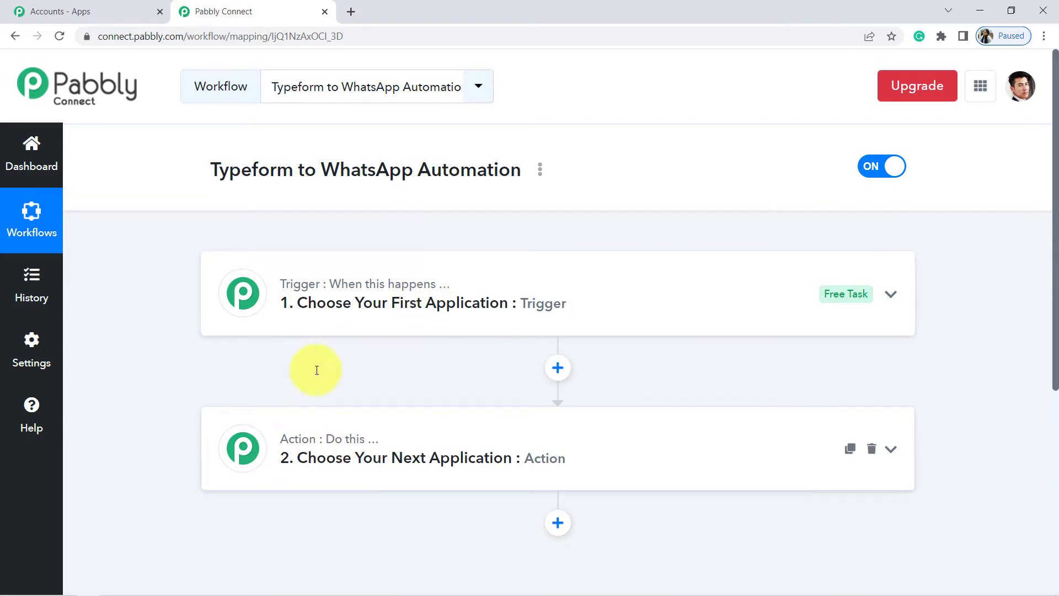
mouse_move(426, 302)
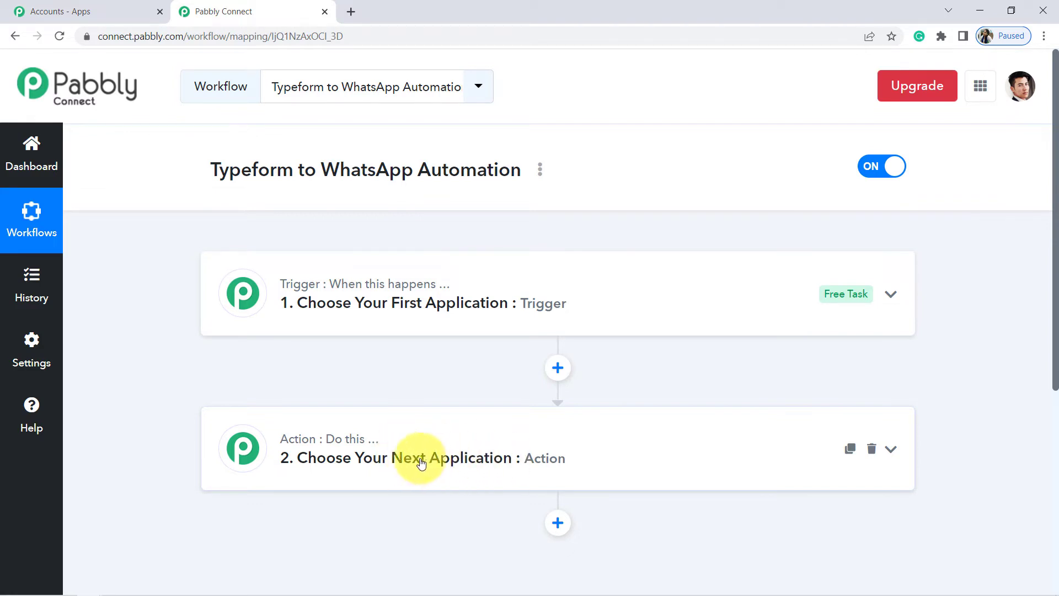
Search the app list for Typeform and pick it as the trigger app.
click(412, 286)
click(279, 404)
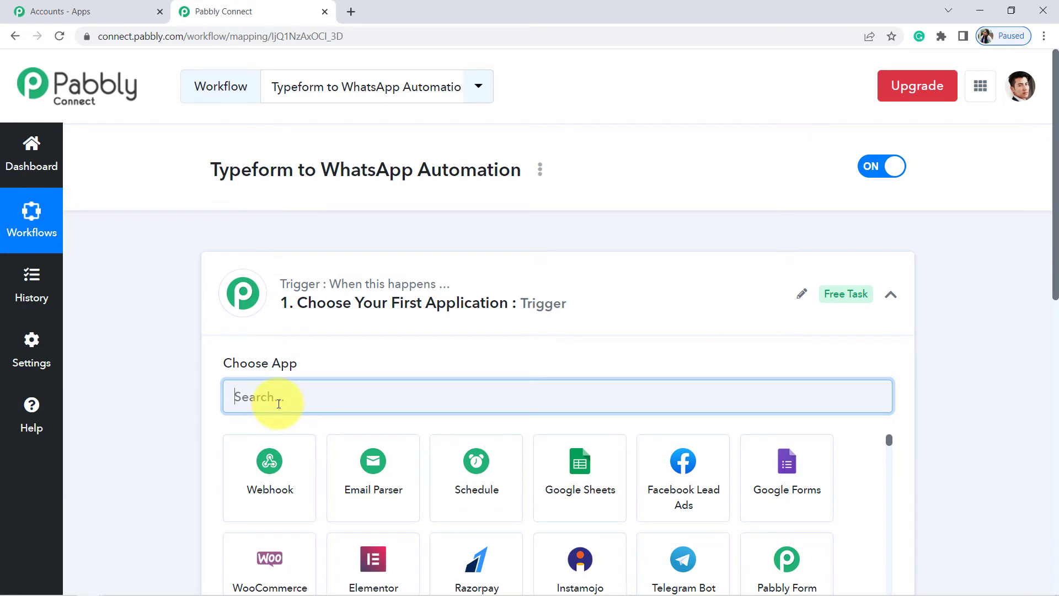
text(y)
text(typef)
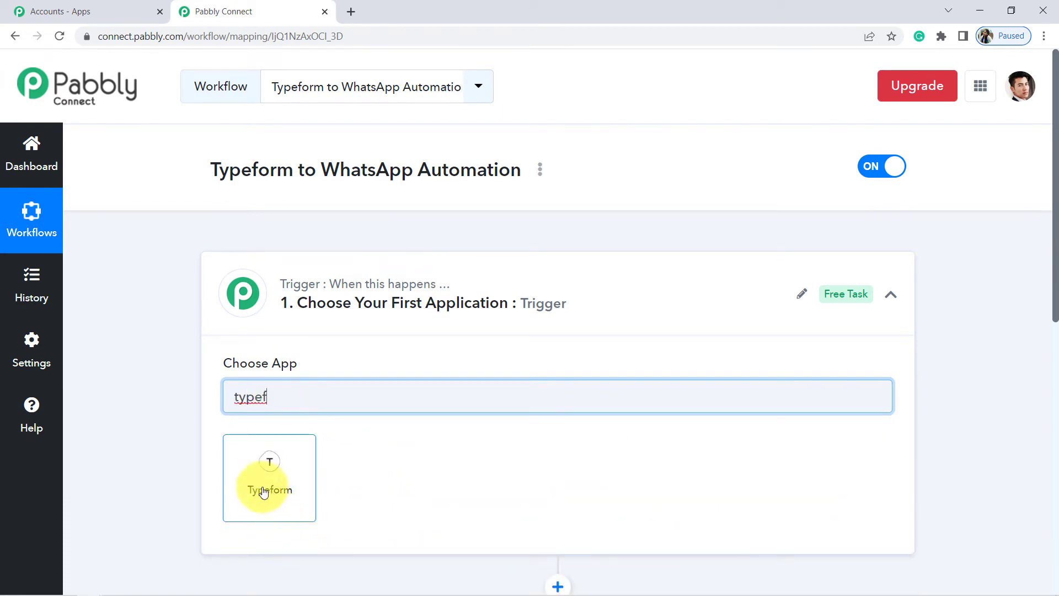
click(249, 486)
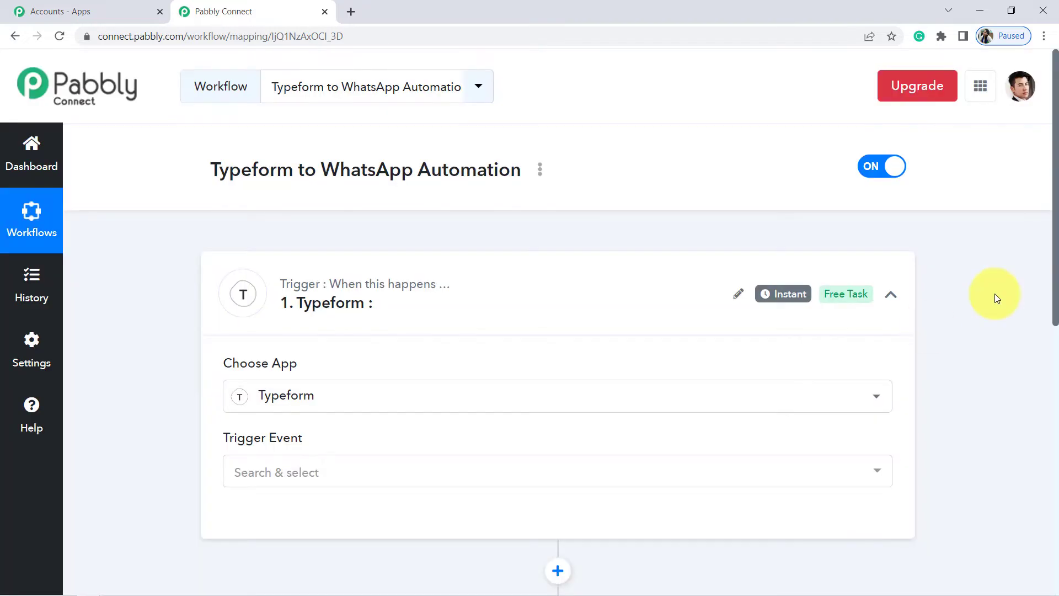
Set the trigger event to New Entry and begin connecting the Typeform account.
drag(1057, 250, 1056, 320)
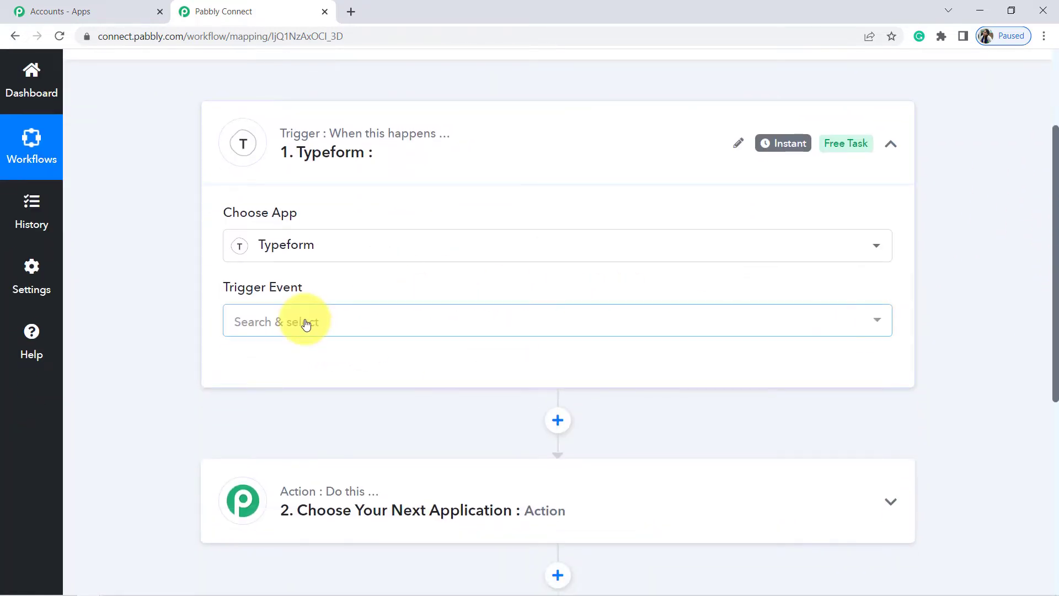
click(288, 327)
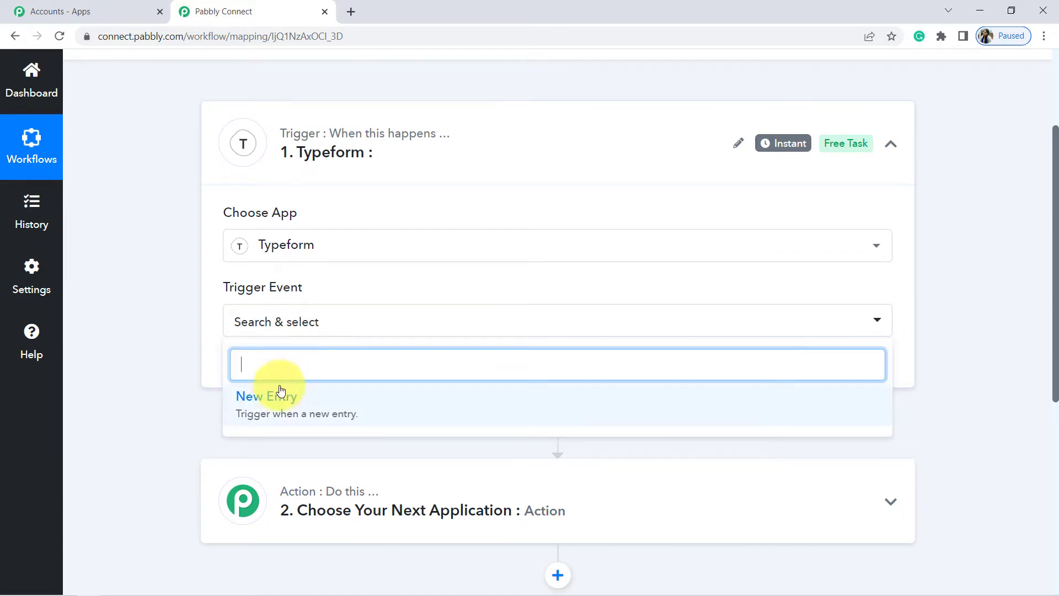
click(278, 402)
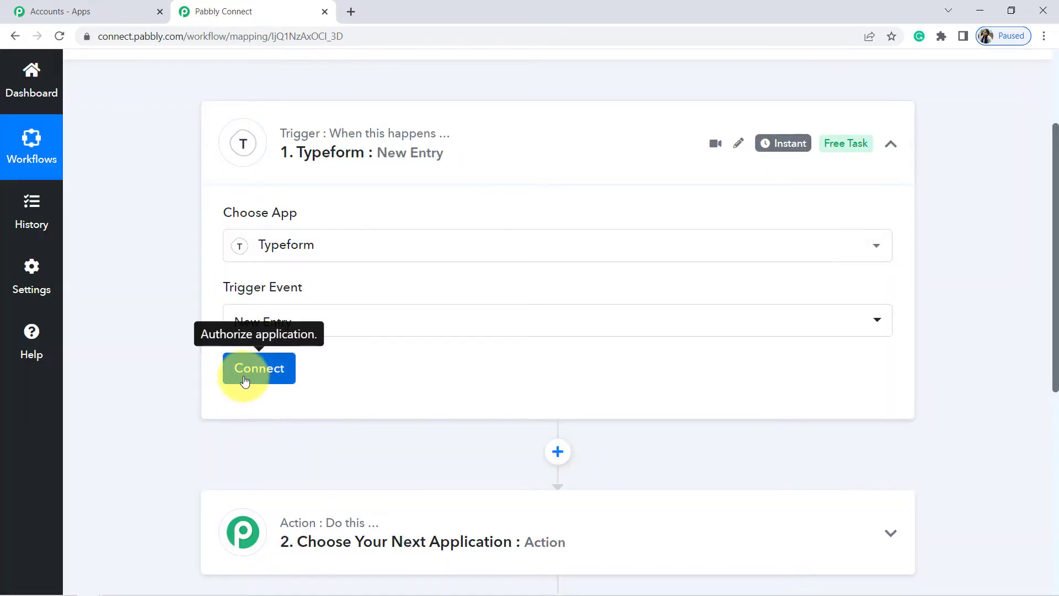
click(245, 381)
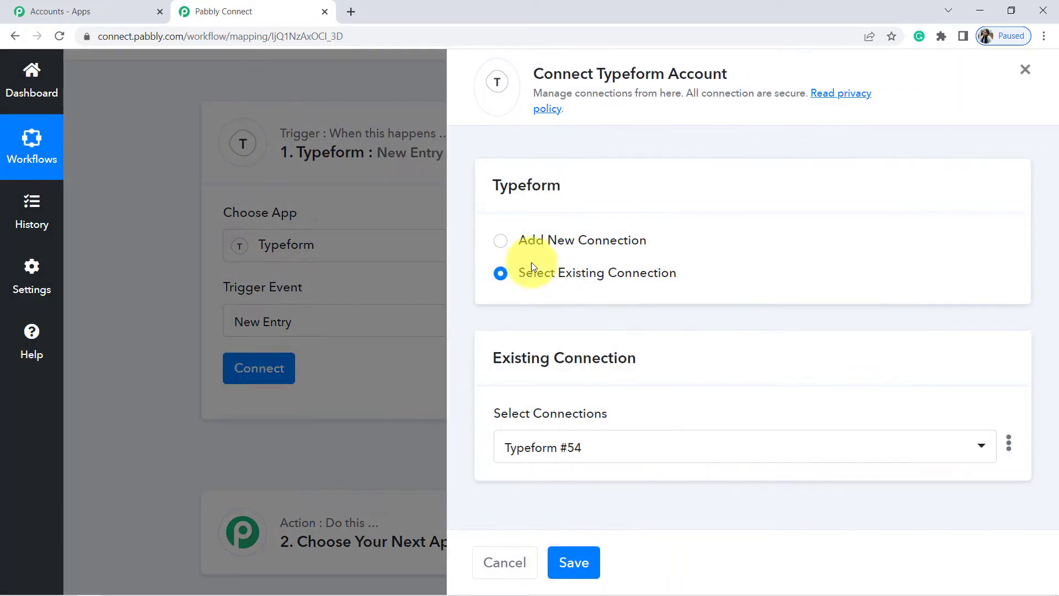
Add a new Typeform connection and accept access in the Typeform authorization popup.
click(500, 243)
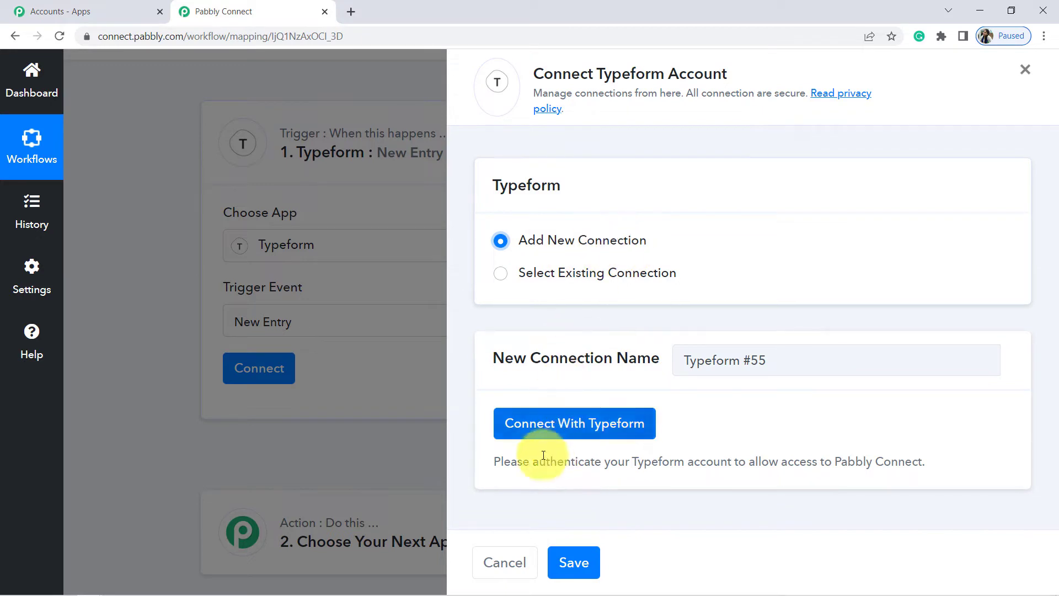
click(562, 422)
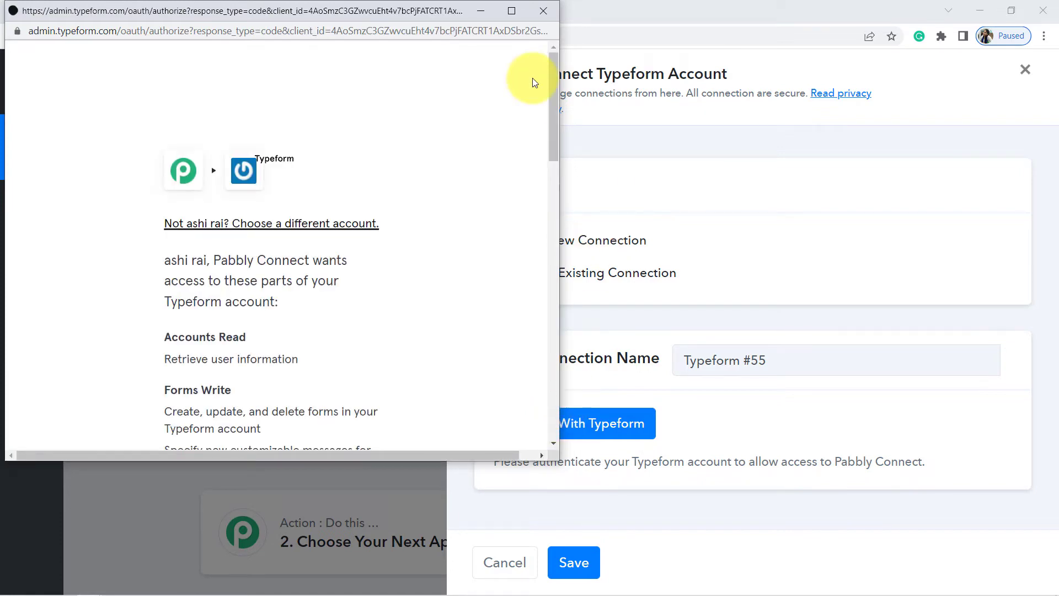
drag(554, 98, 561, 386)
click(243, 264)
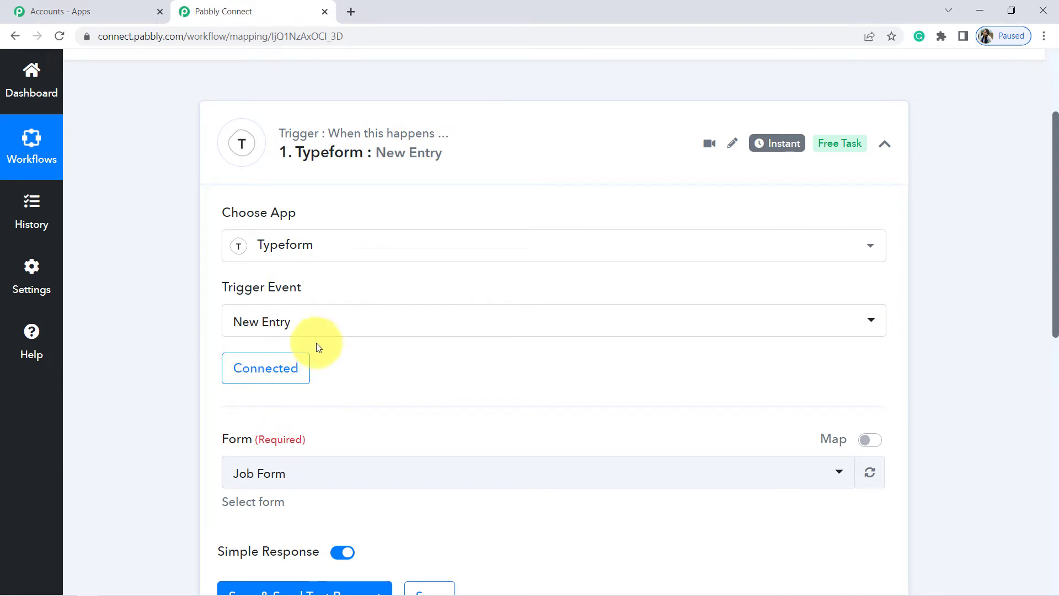
Compare the trigger's Form dropdown options with the forms in the Typeform workspace tab.
drag(1057, 224, 1044, 286)
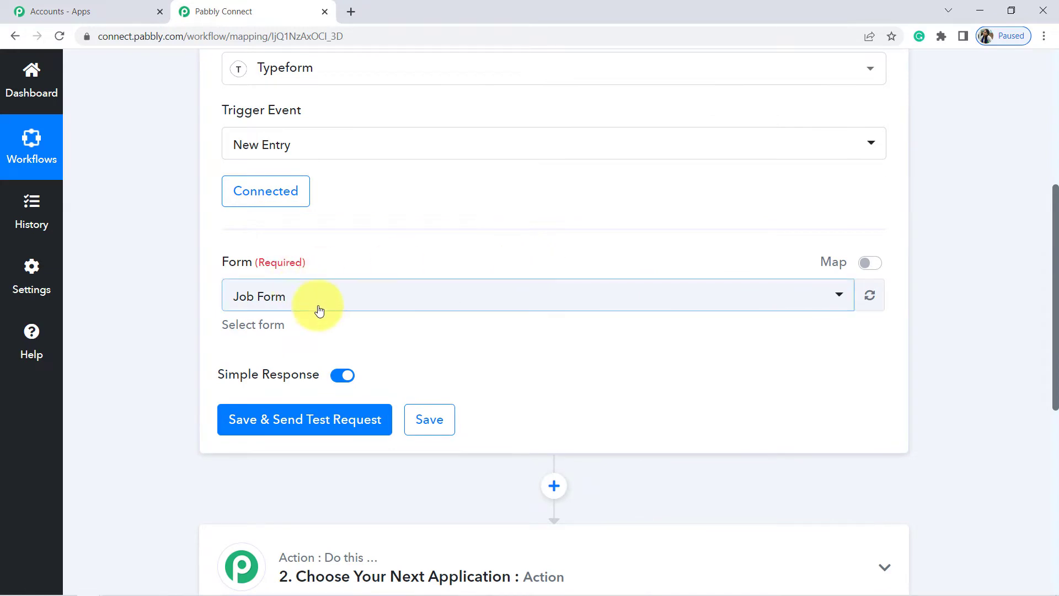
click(267, 309)
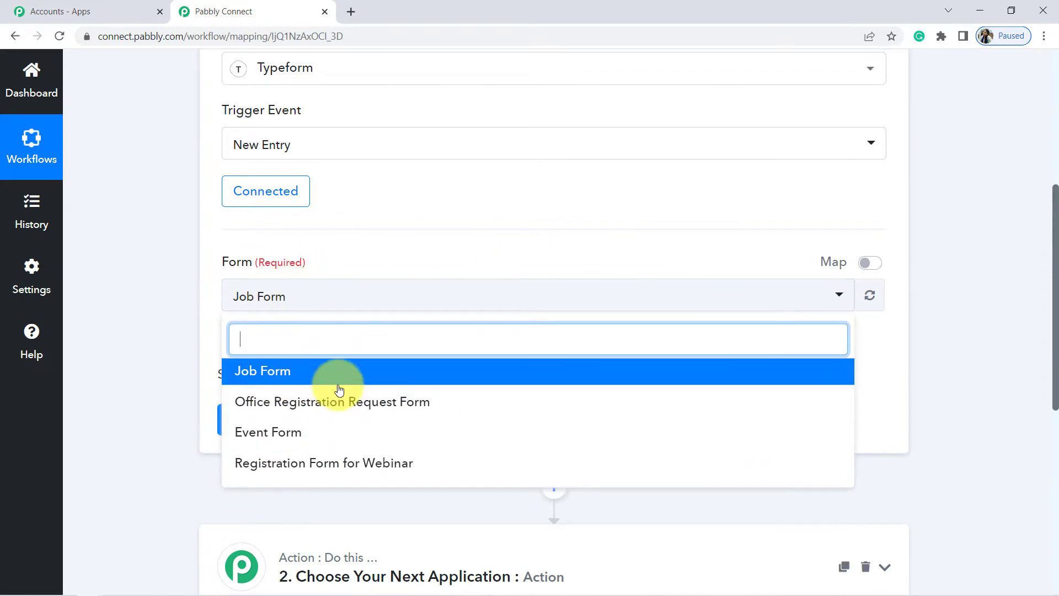
click(112, 256)
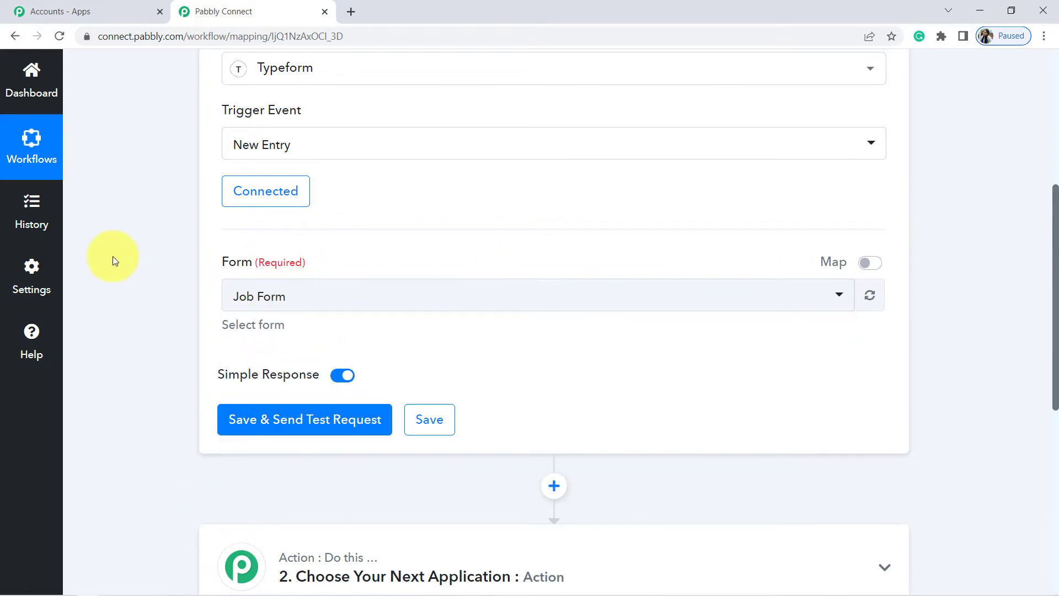
click(351, 12)
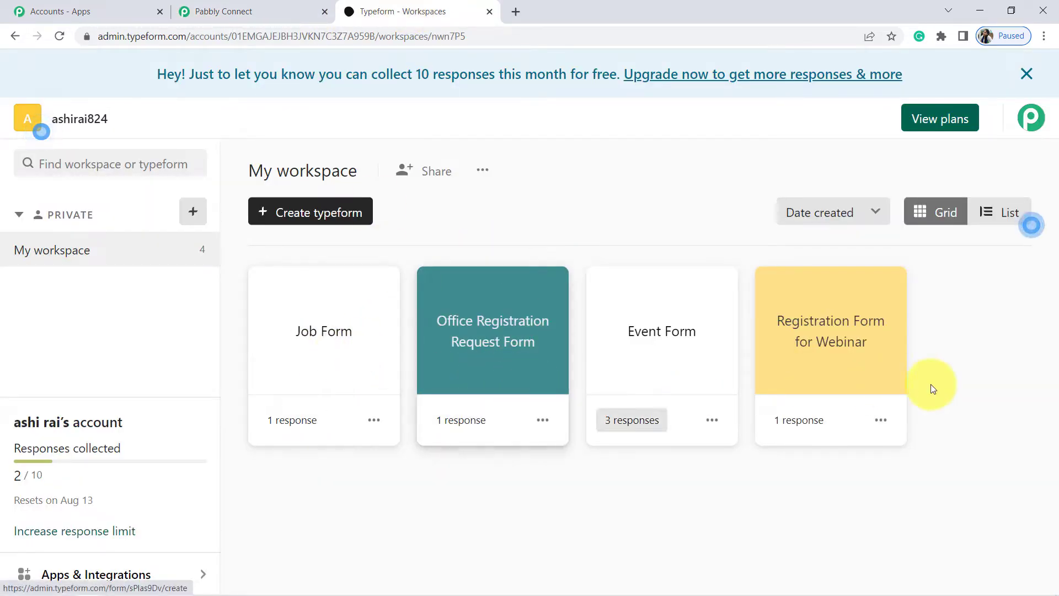
click(270, 6)
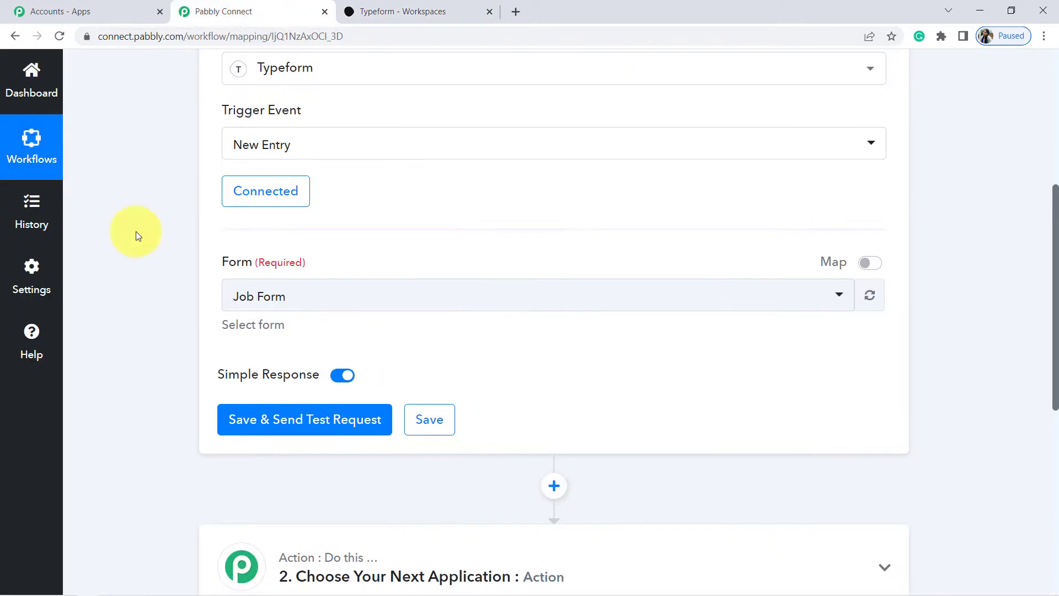
click(280, 297)
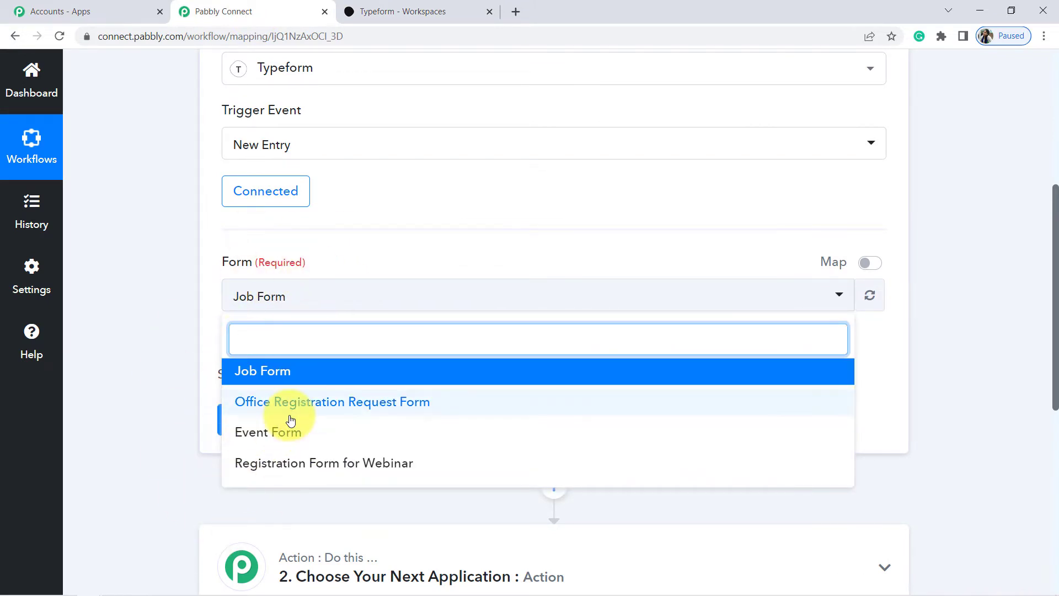
click(403, 10)
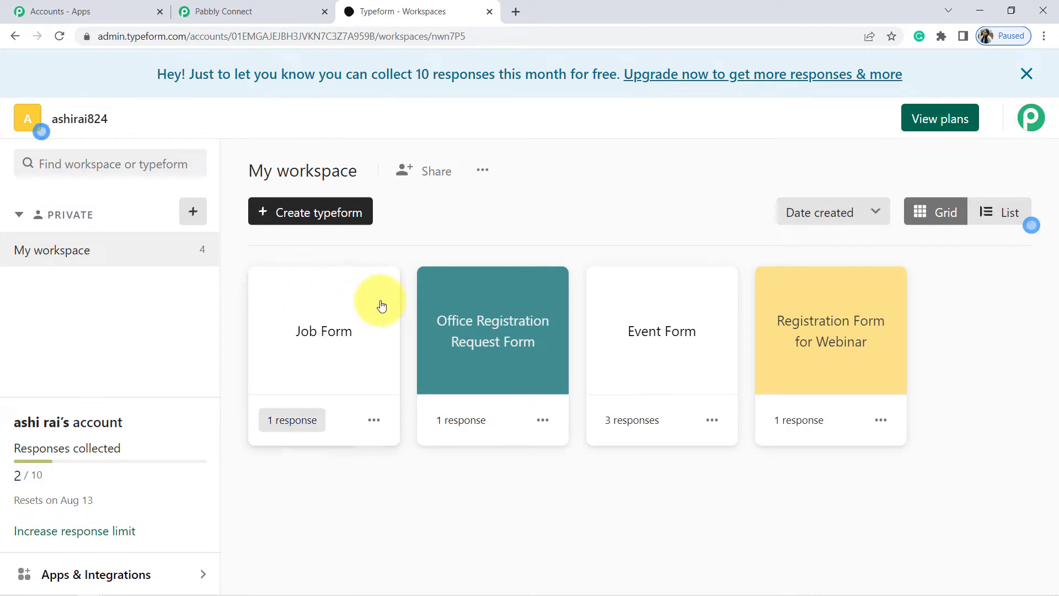
Preview Job Form's questions in desktop layout, then select Job Form in Pabbly's Form dropdown.
click(338, 335)
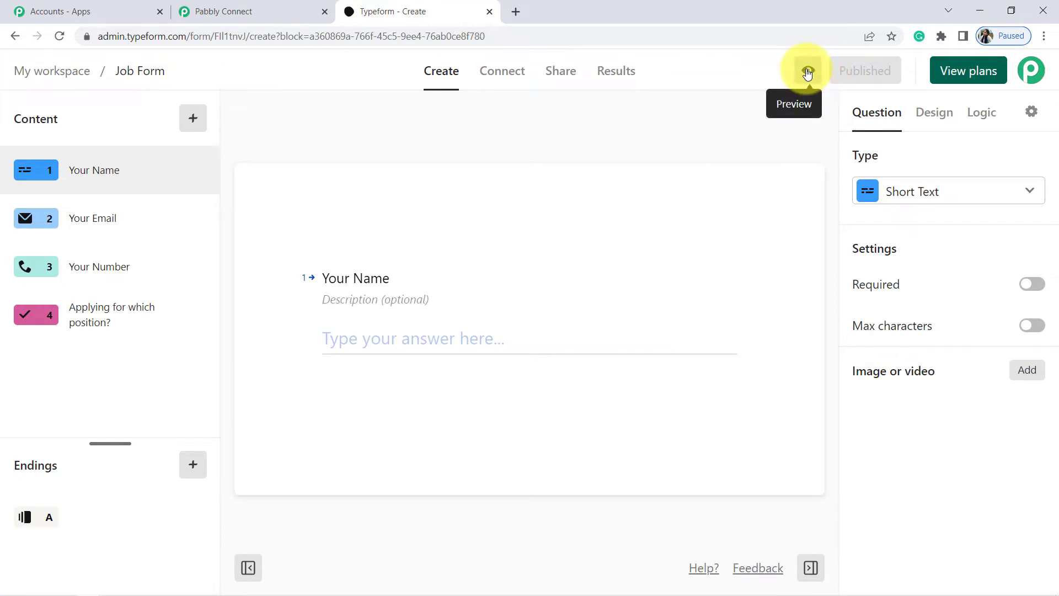
click(808, 72)
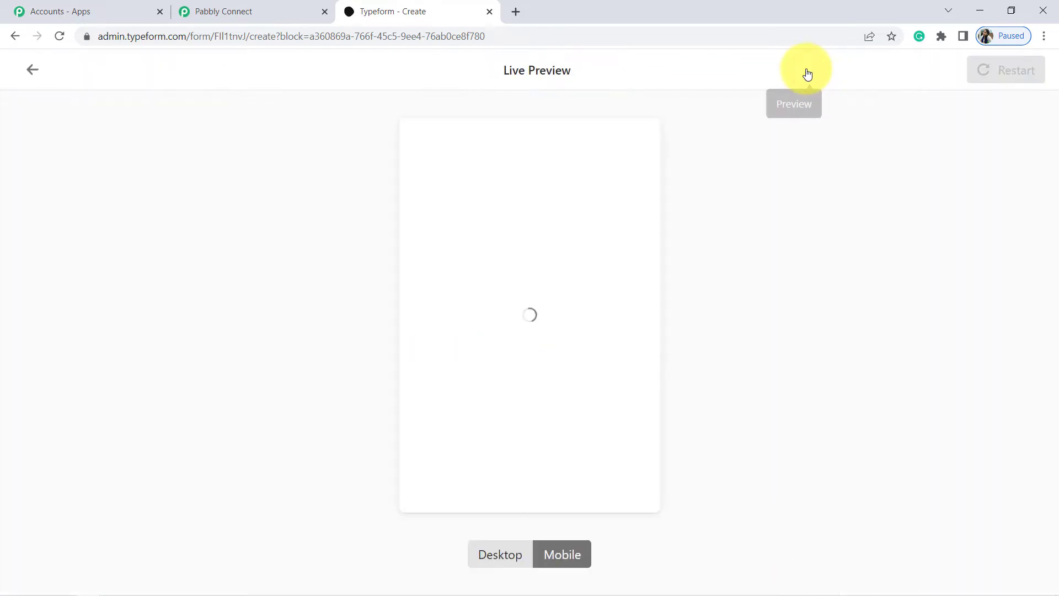
click(516, 554)
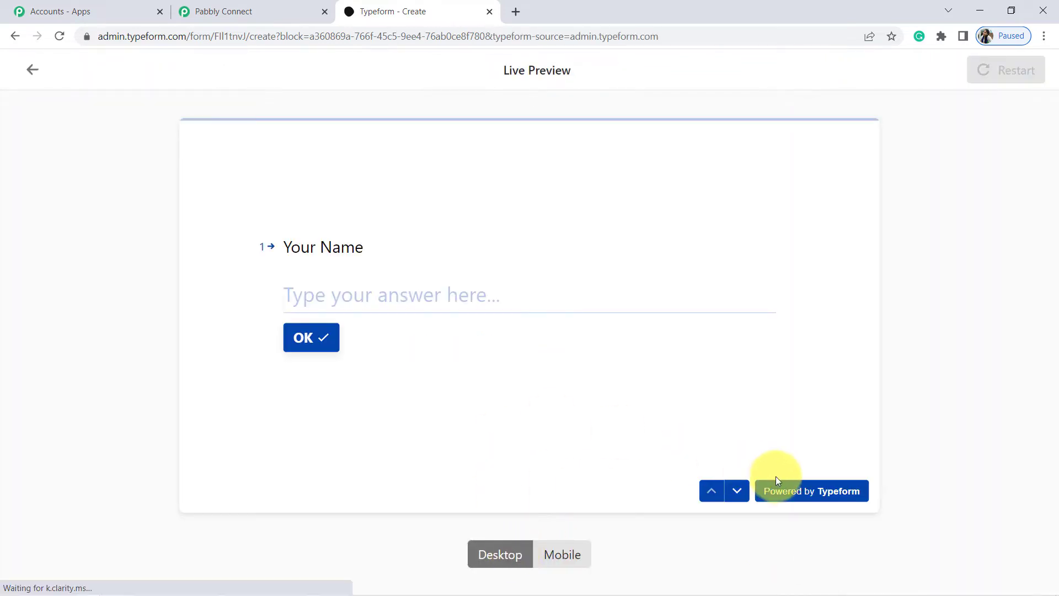
click(739, 491)
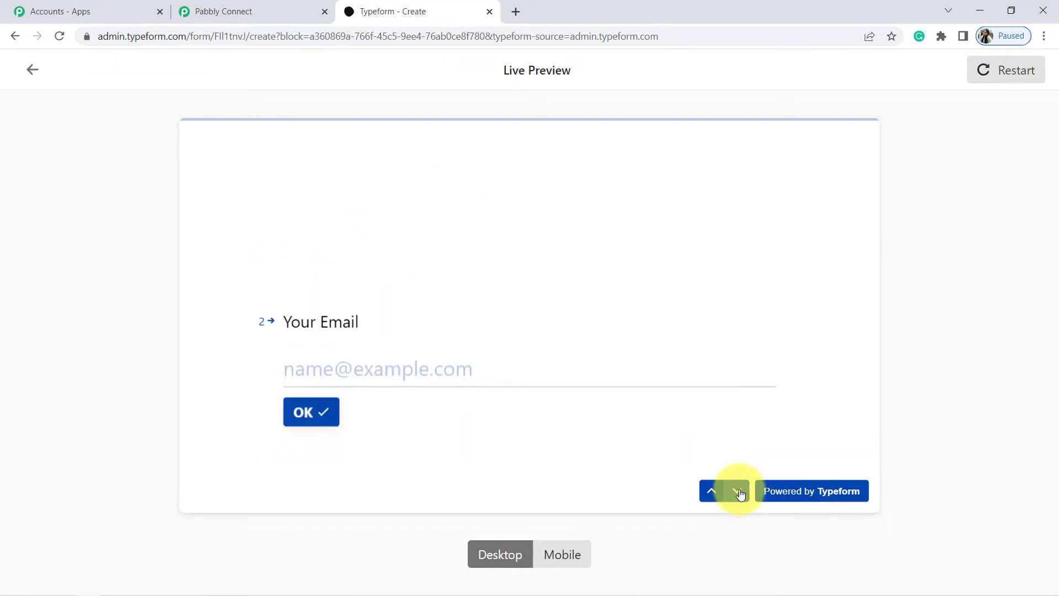
click(740, 491)
click(740, 491)
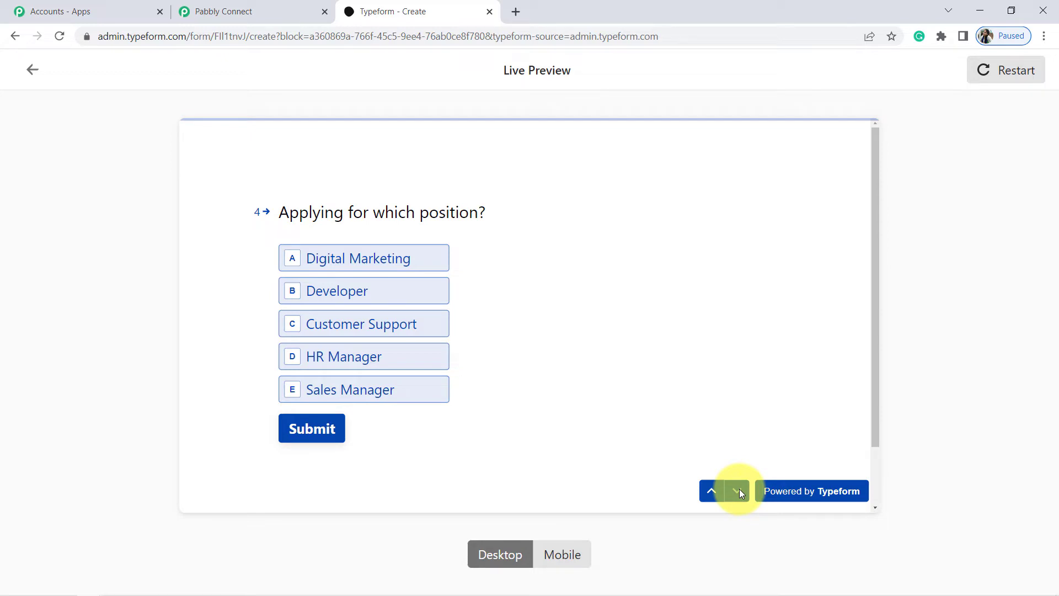
click(257, 6)
click(274, 378)
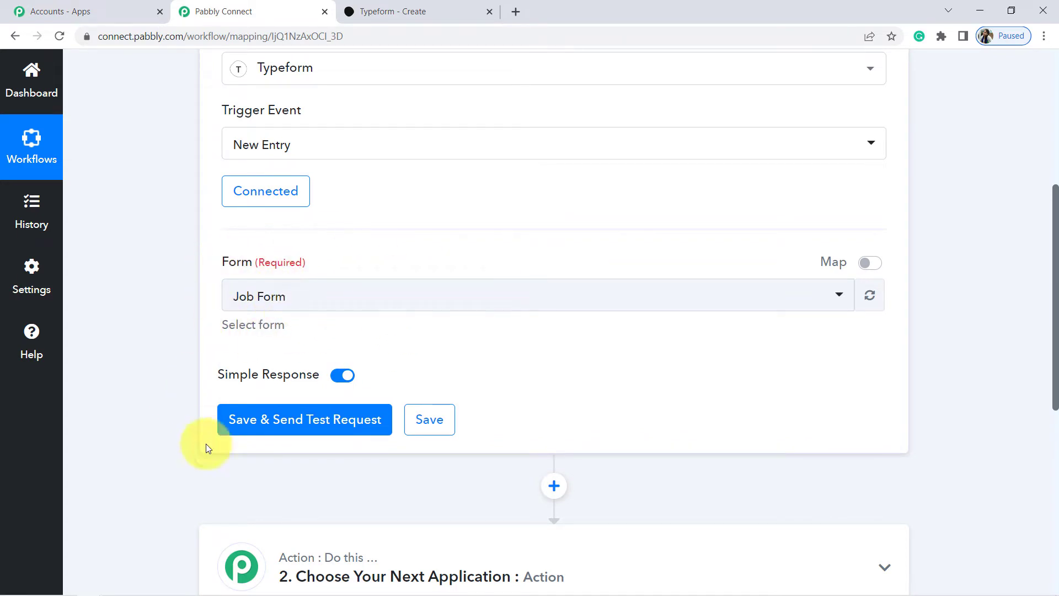
Save the trigger via Save & Send Test Request and highlight the test-submission note.
click(271, 424)
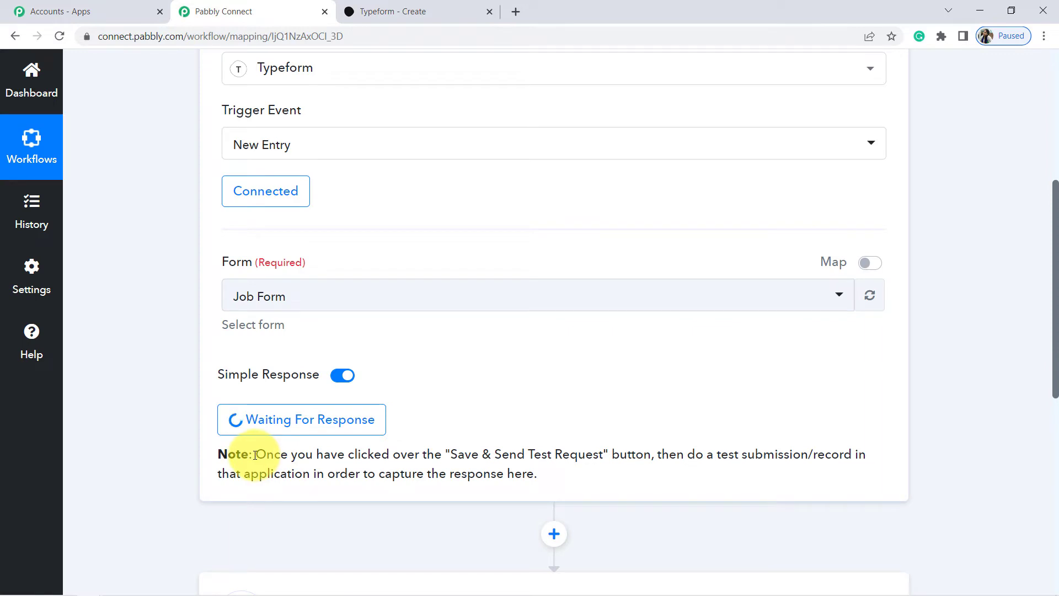
drag(255, 455, 568, 474)
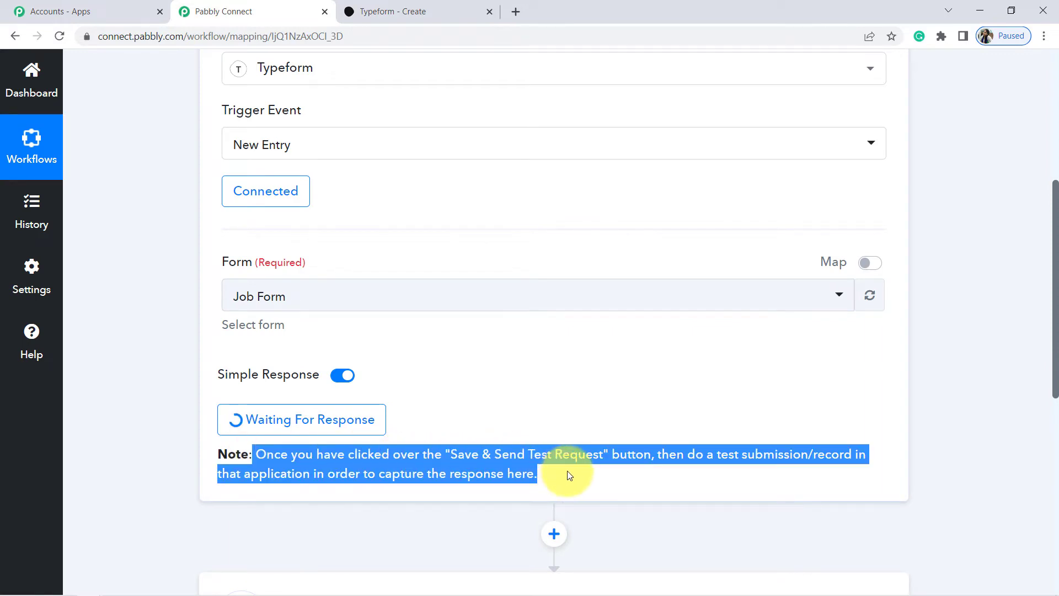
click(667, 473)
drag(687, 455, 568, 491)
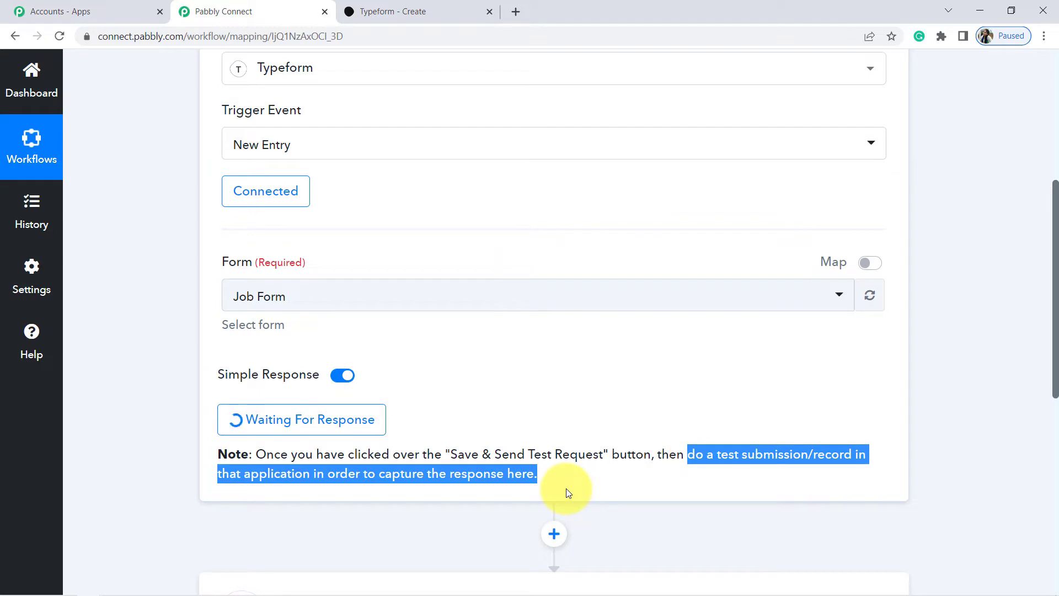
Exit the Job Form preview and copy its public link from the Share tab.
click(428, 7)
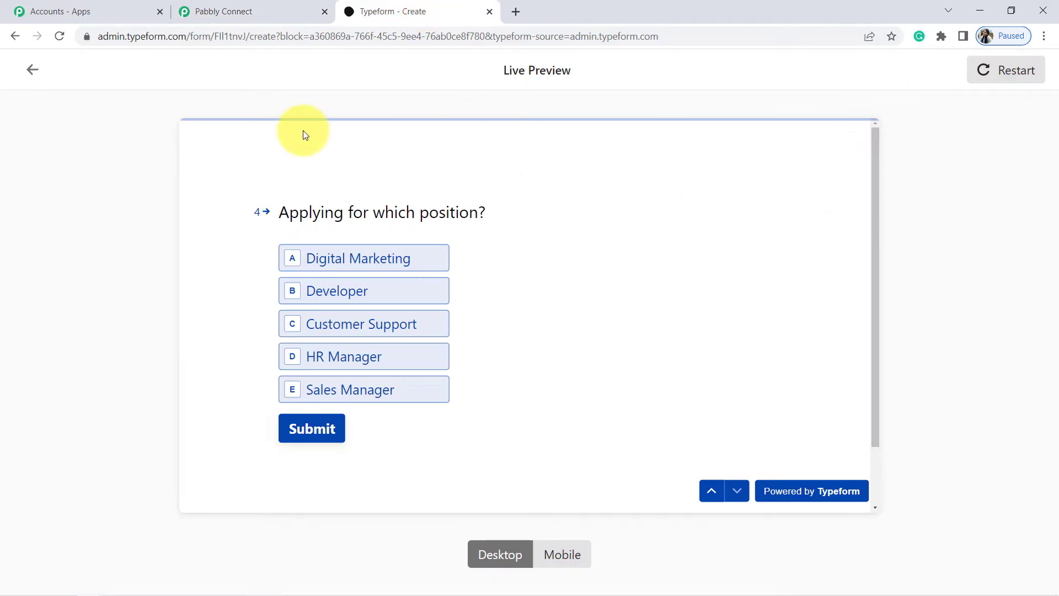
click(32, 70)
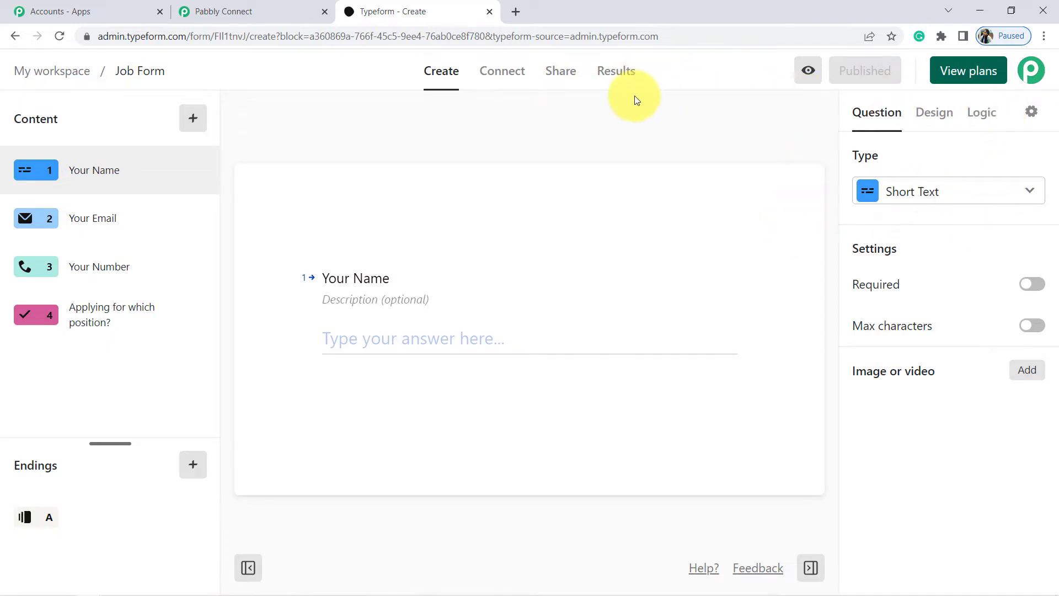
click(554, 79)
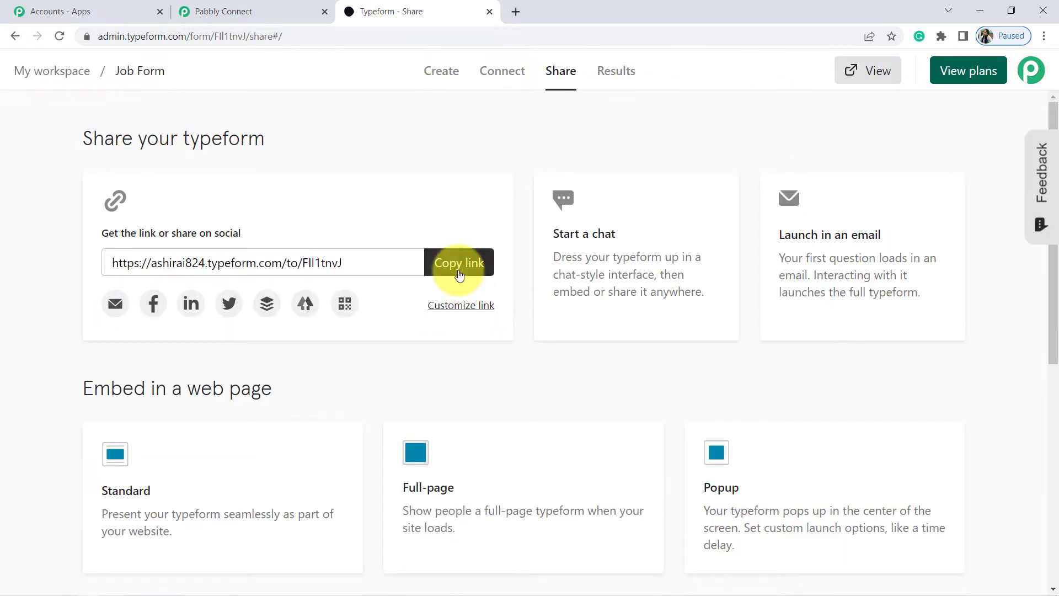
click(459, 263)
Open the copied Job Form link in a new browser tab.
key(ctrl+t)
key(ctrl+v)
key(Return)
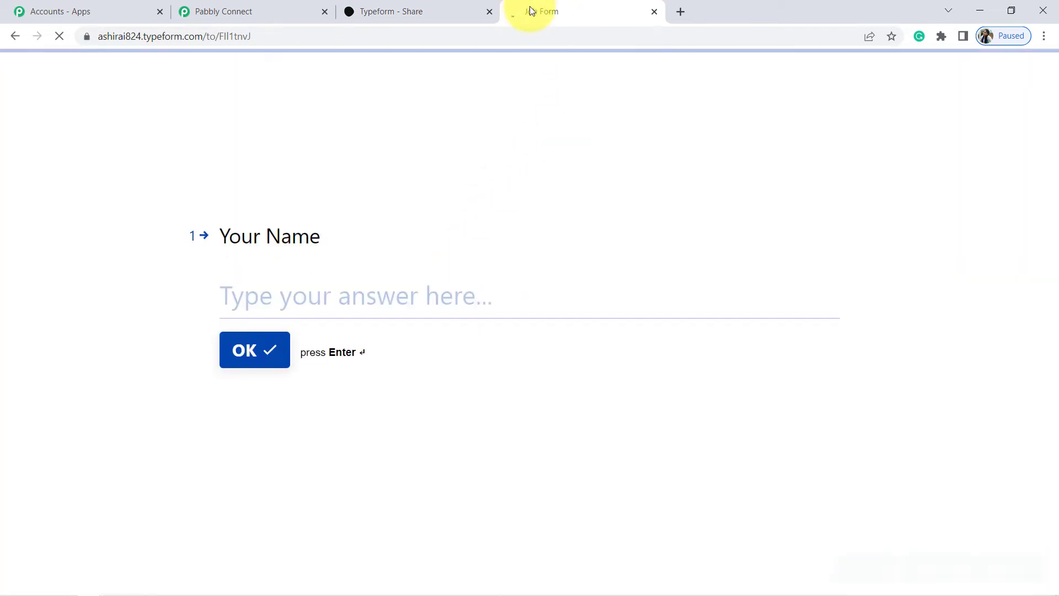
Answer the Job Form's name and email questions with the test applicant's details.
click(255, 304)
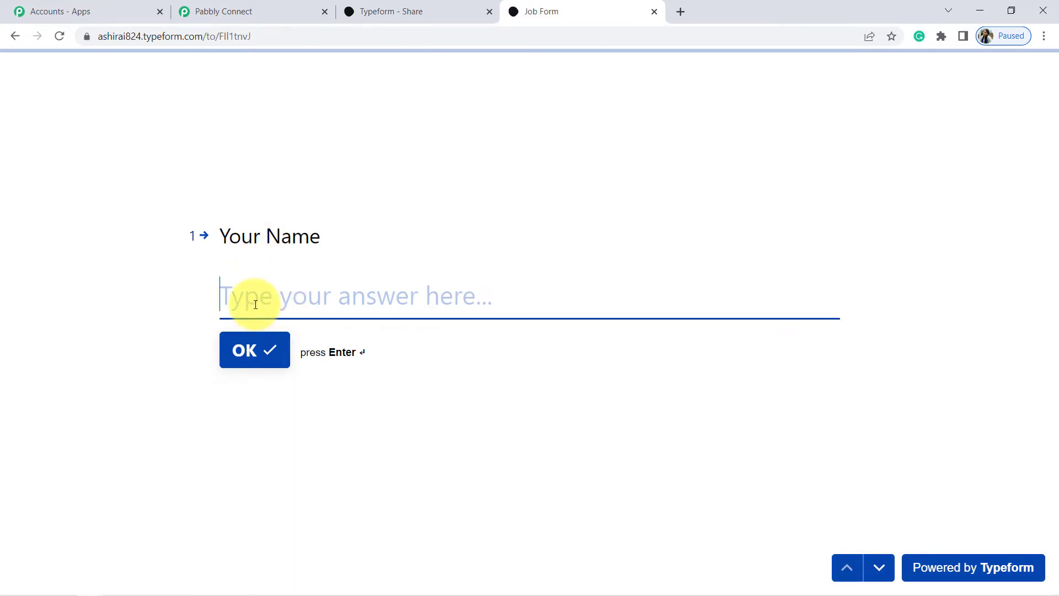
text(De)
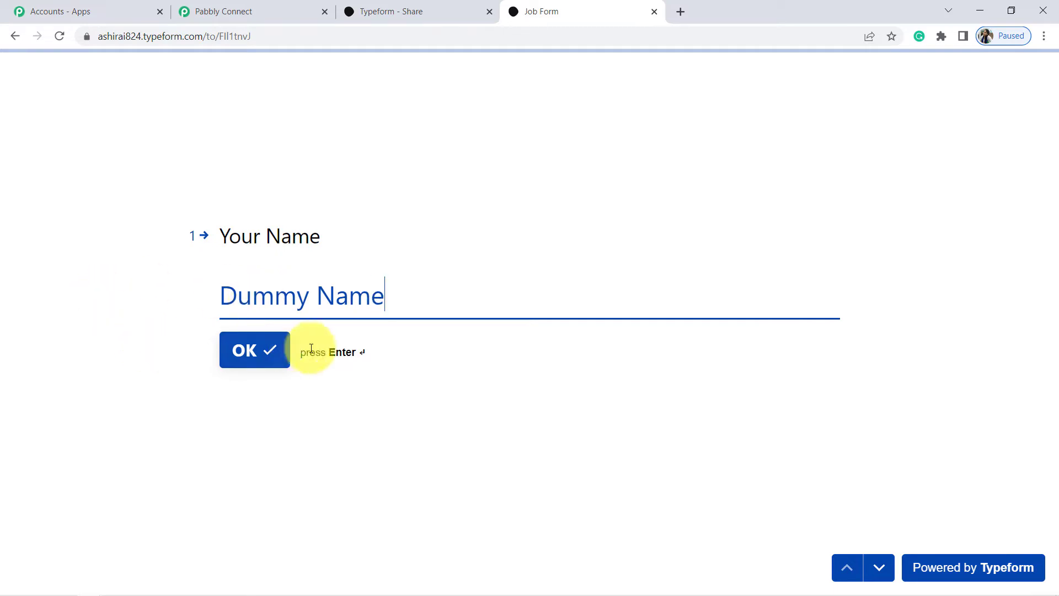
click(242, 353)
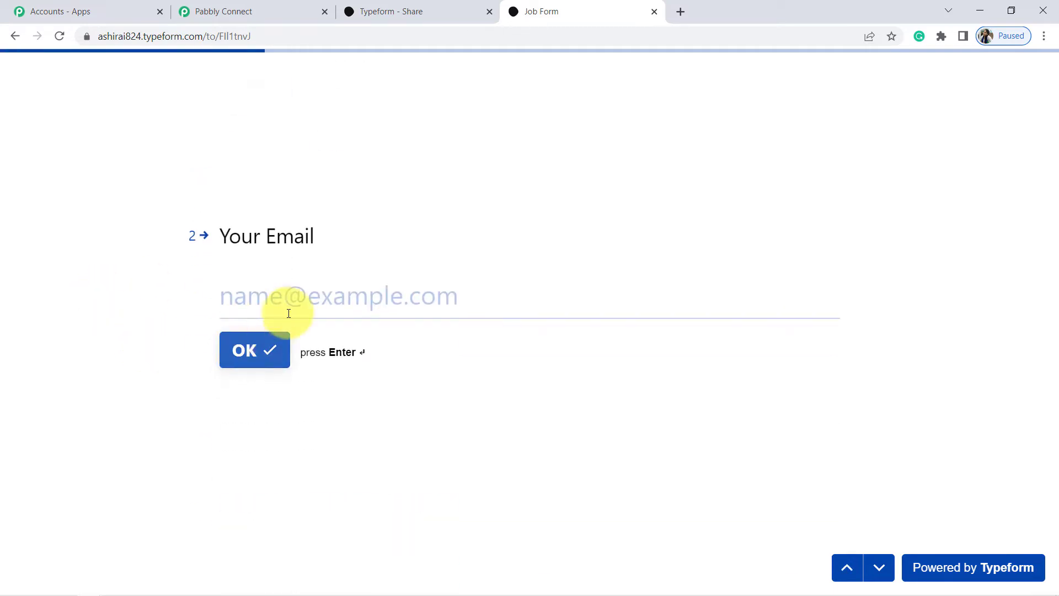
click(304, 303)
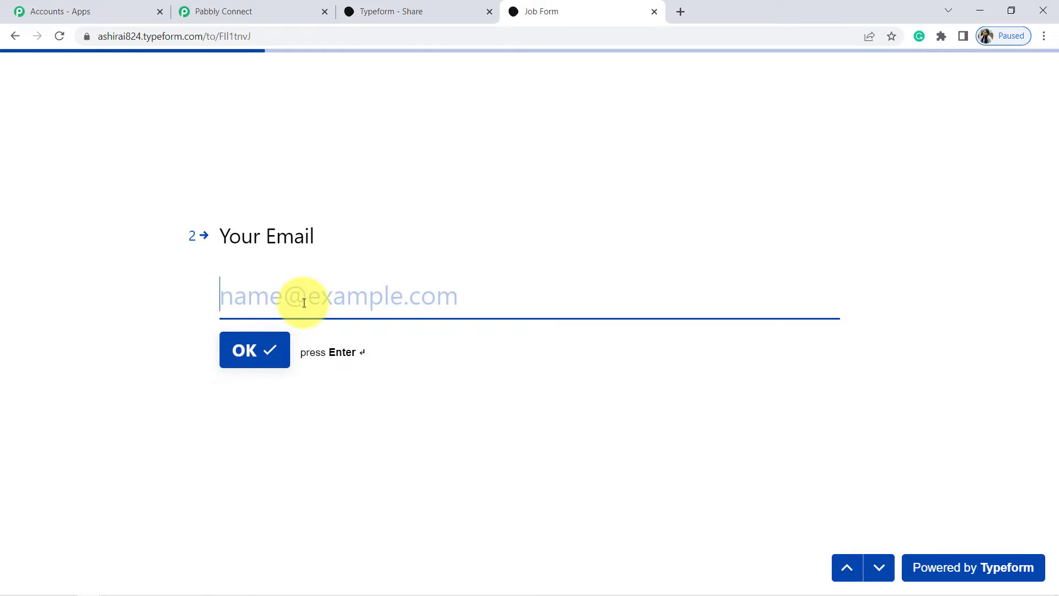
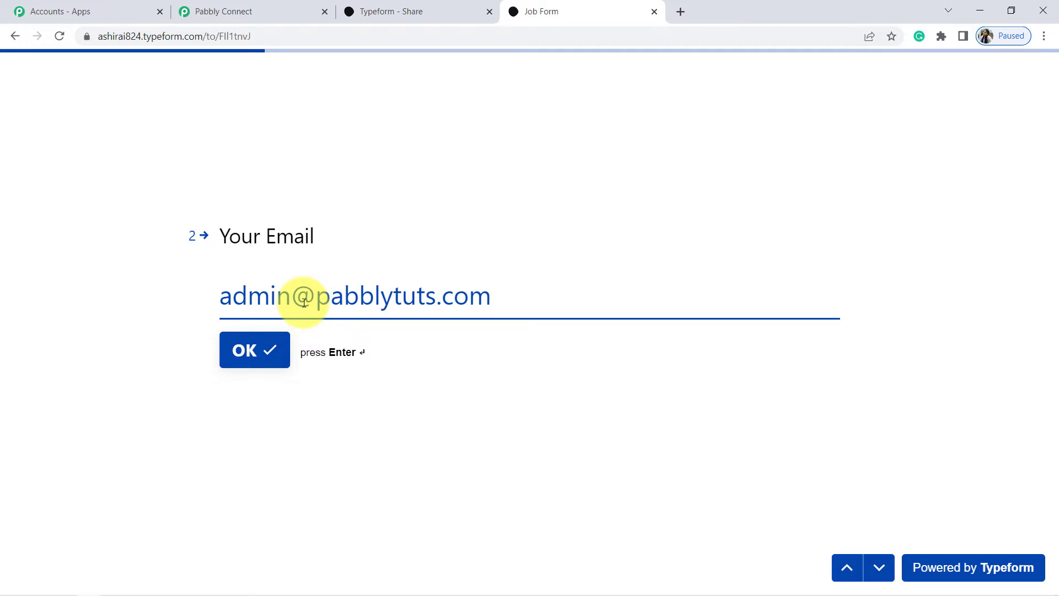
key(Return)
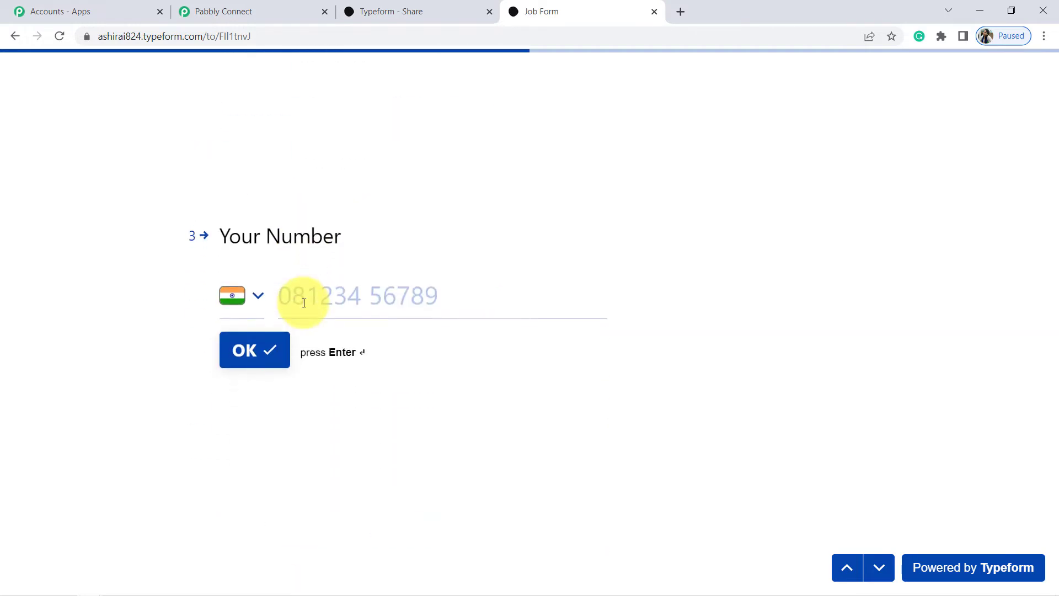
Paste the phone number, choose Digital Marketing as the position, and submit the application.
click(329, 299)
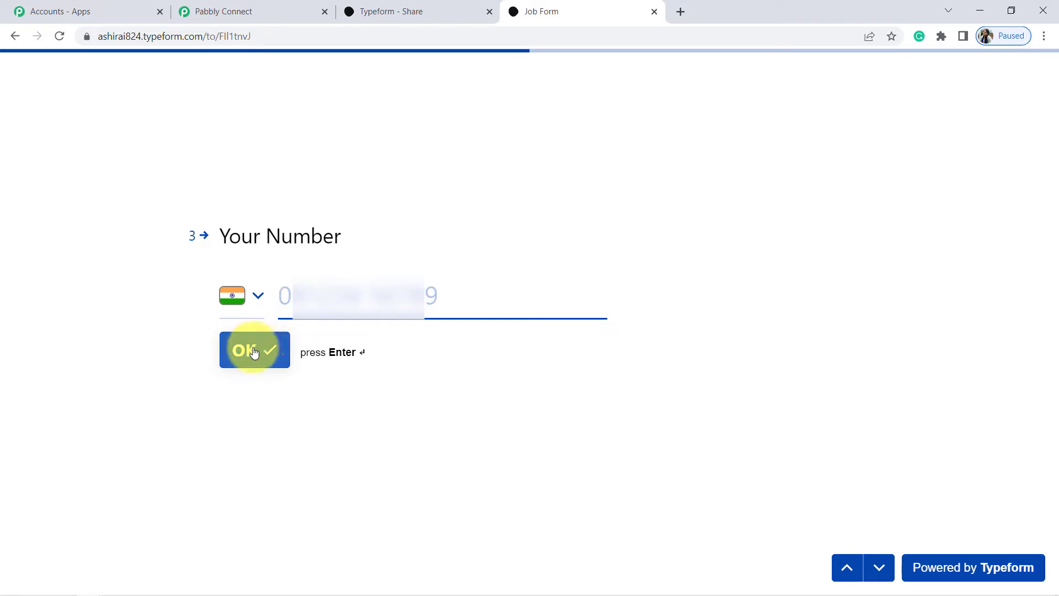
key(ctrl+v)
click(243, 352)
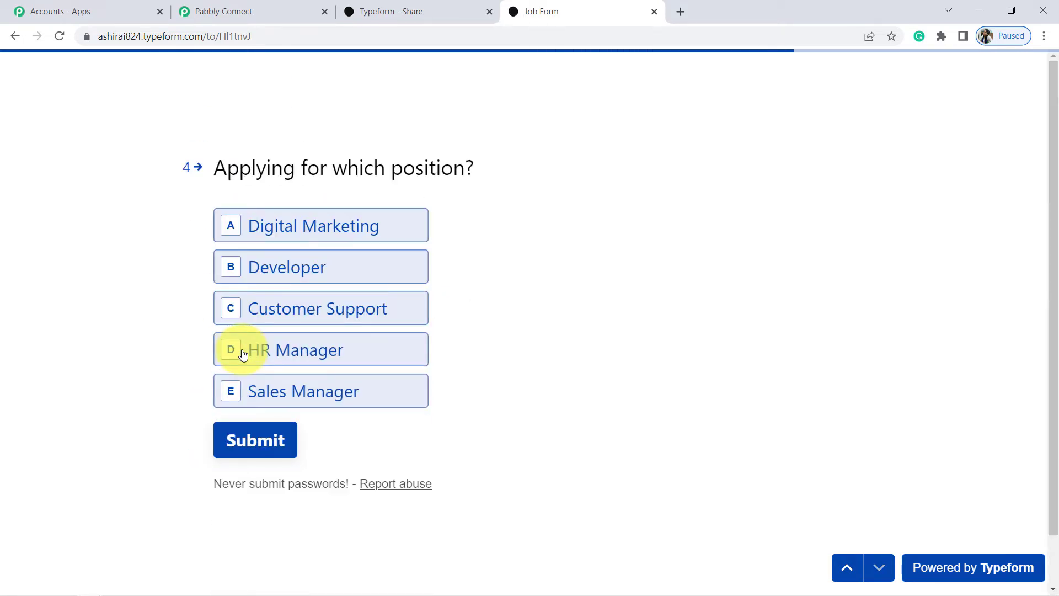
click(238, 230)
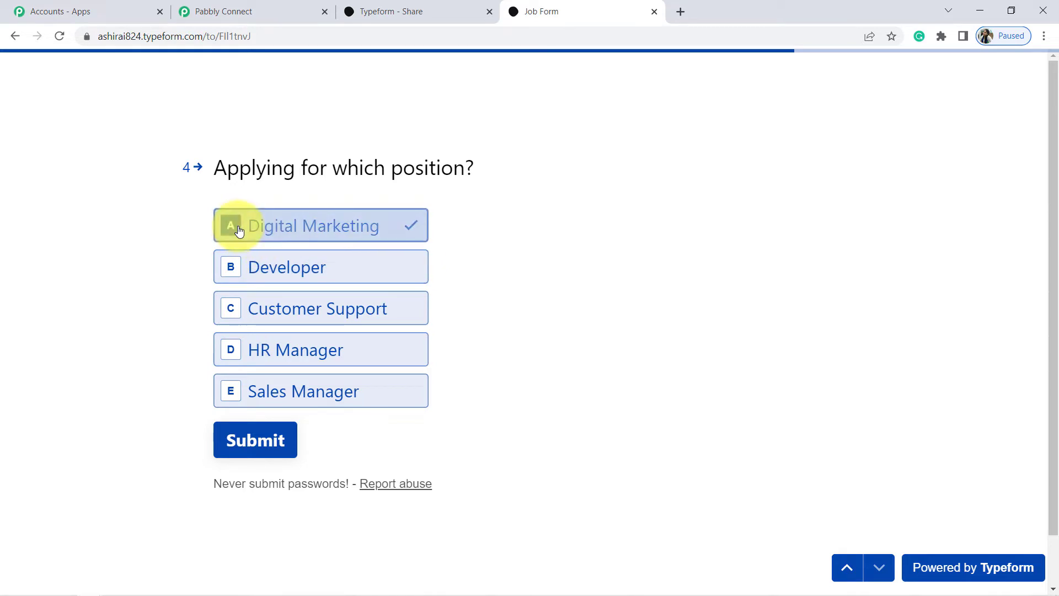
click(254, 442)
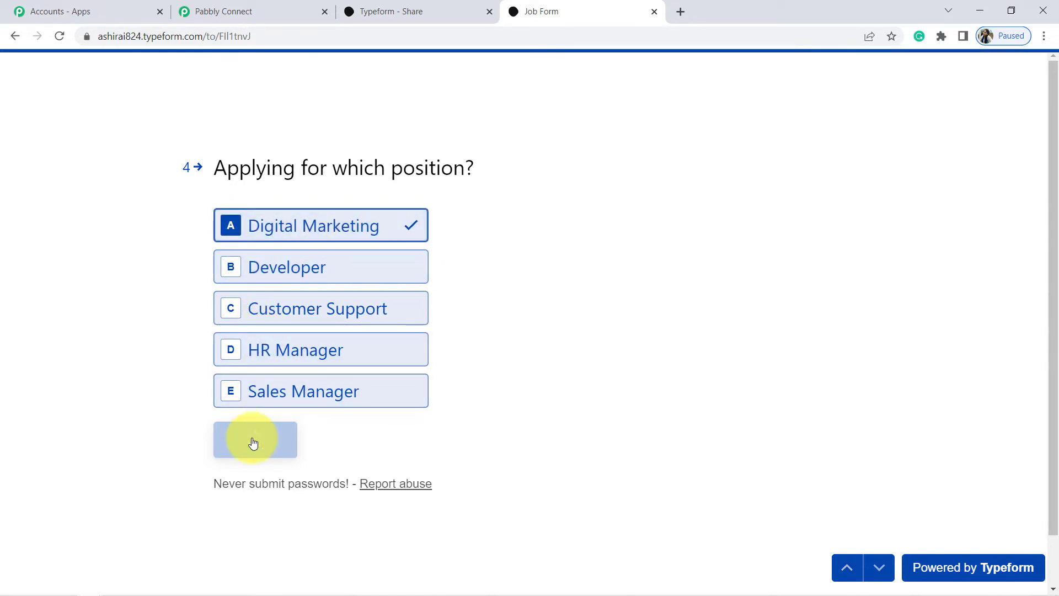
Check the captured response's Job Form title, Dummy Name answer and applicant email fields.
click(257, 5)
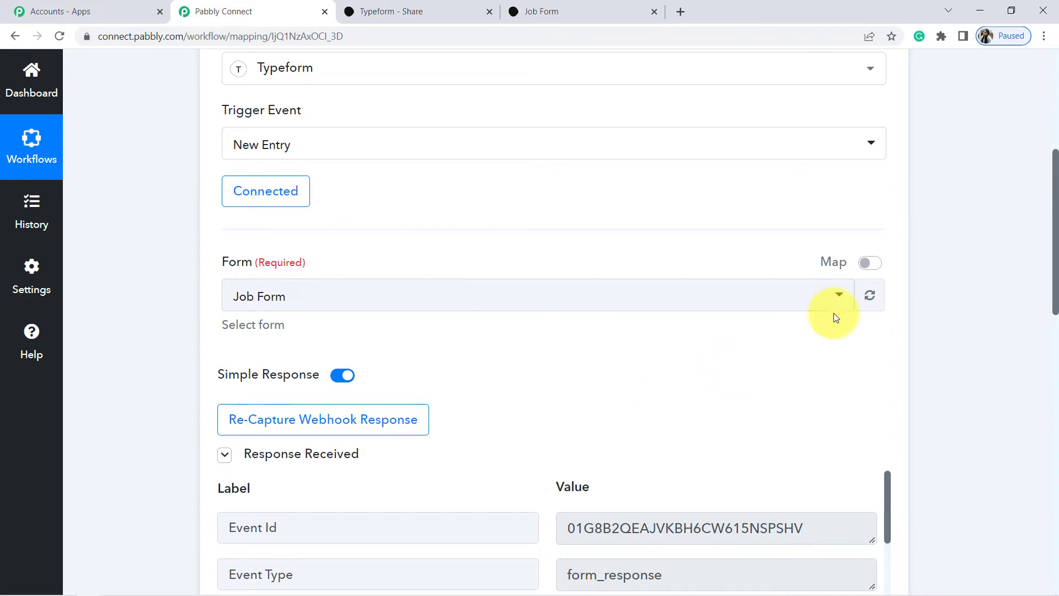
drag(1055, 227, 1040, 359)
drag(889, 95, 901, 138)
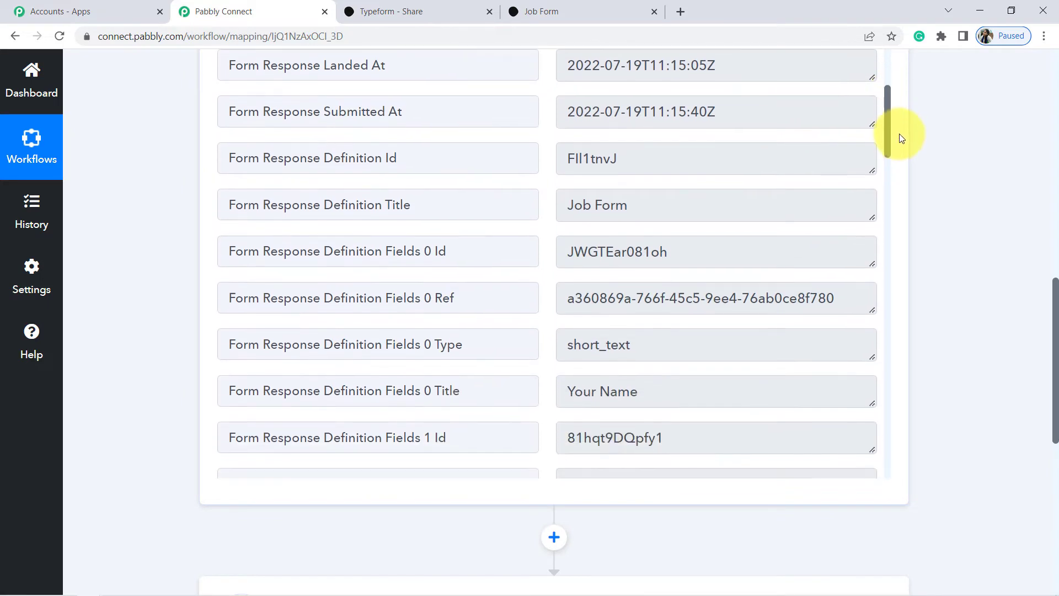
triple_click(598, 207)
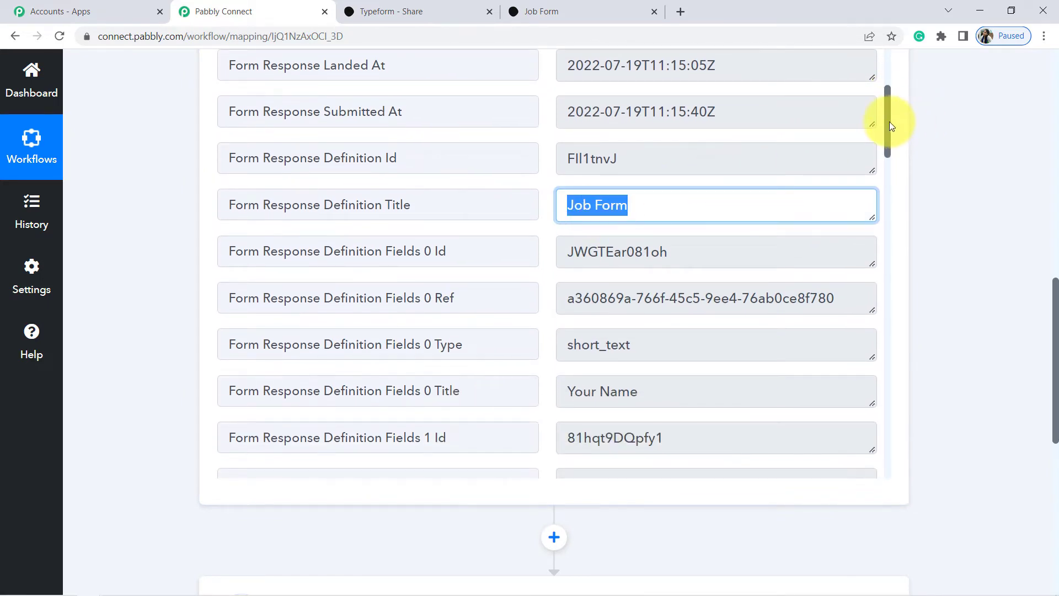
drag(894, 113, 887, 359)
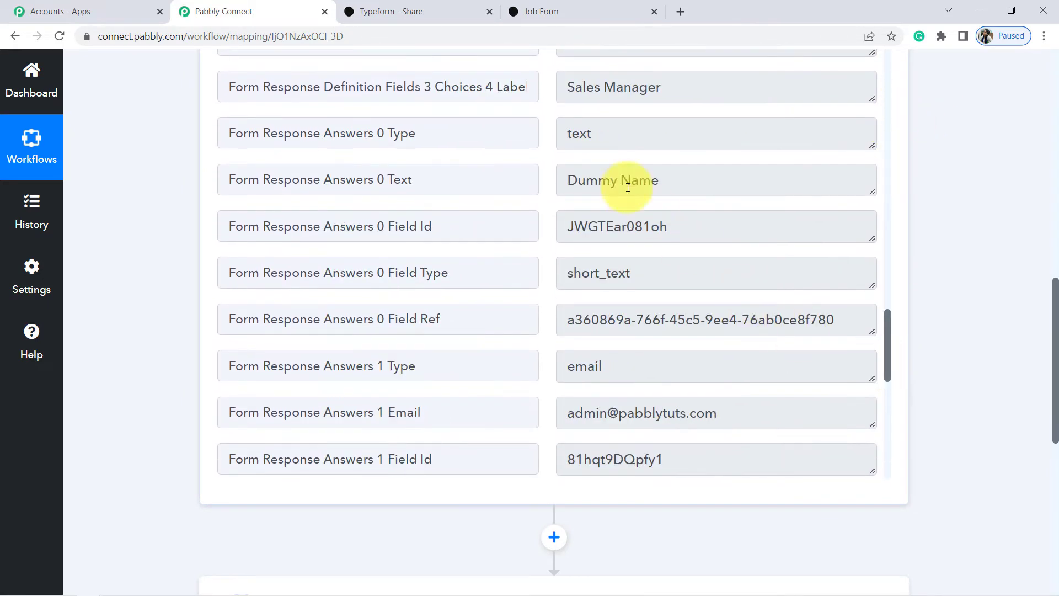
triple_click(605, 180)
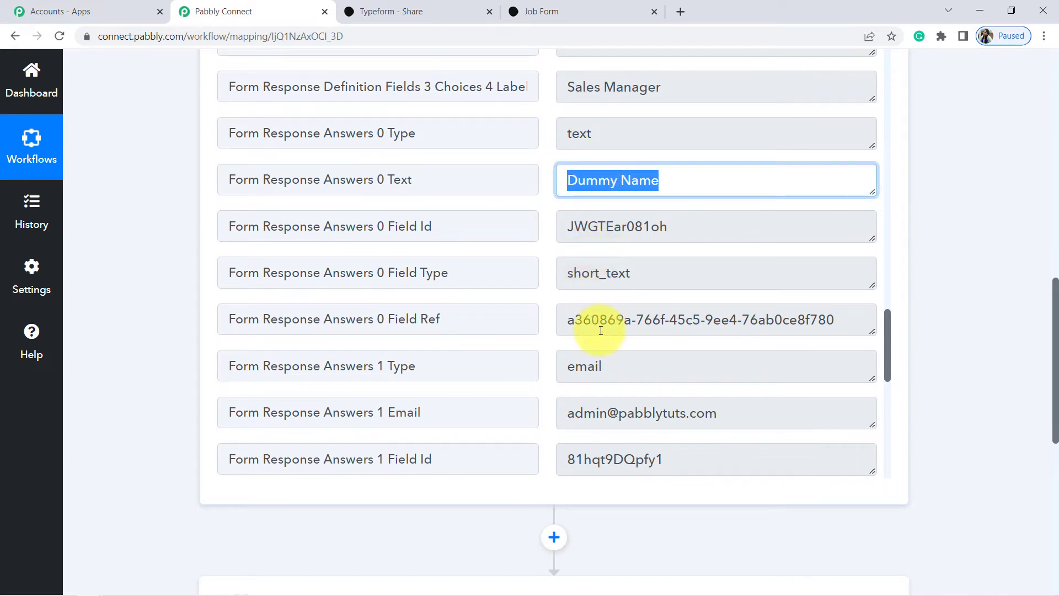
triple_click(607, 425)
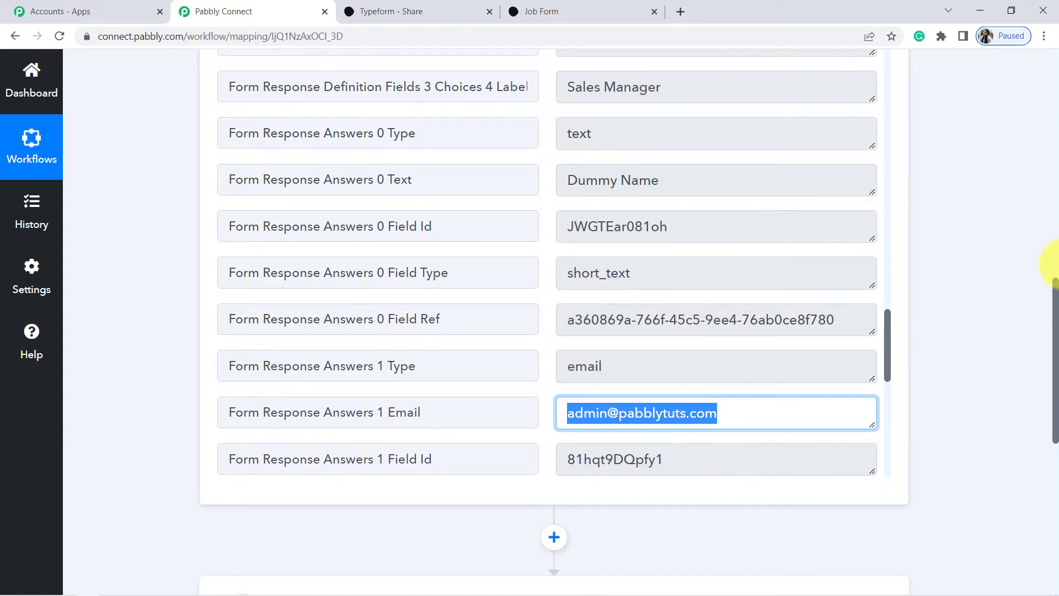
drag(1054, 301, 1045, 406)
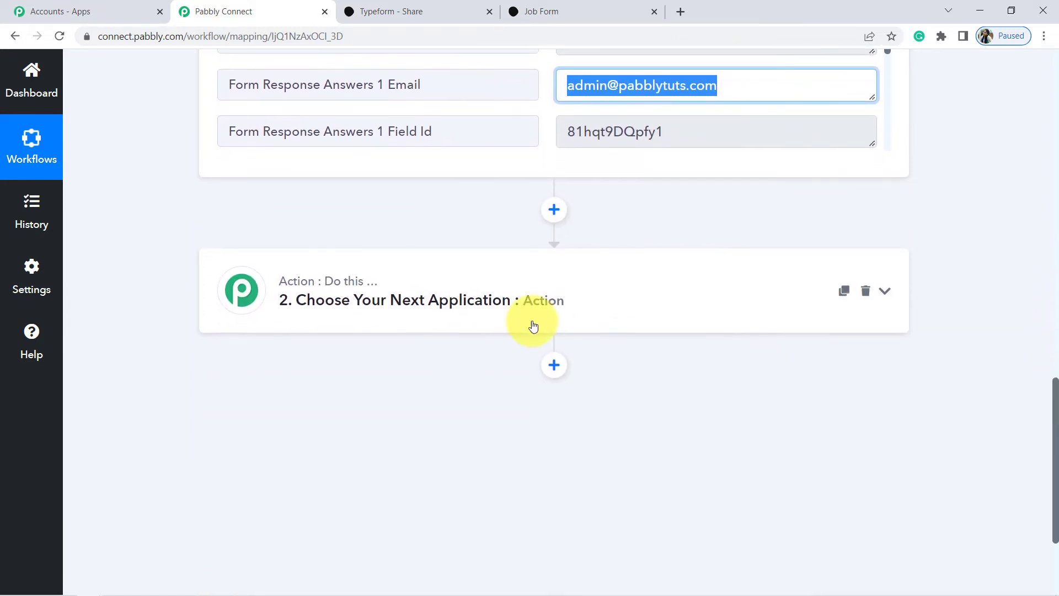
Set the second step's app to WhatsApp Cloud API with the Send Template Message event.
click(371, 300)
click(282, 400)
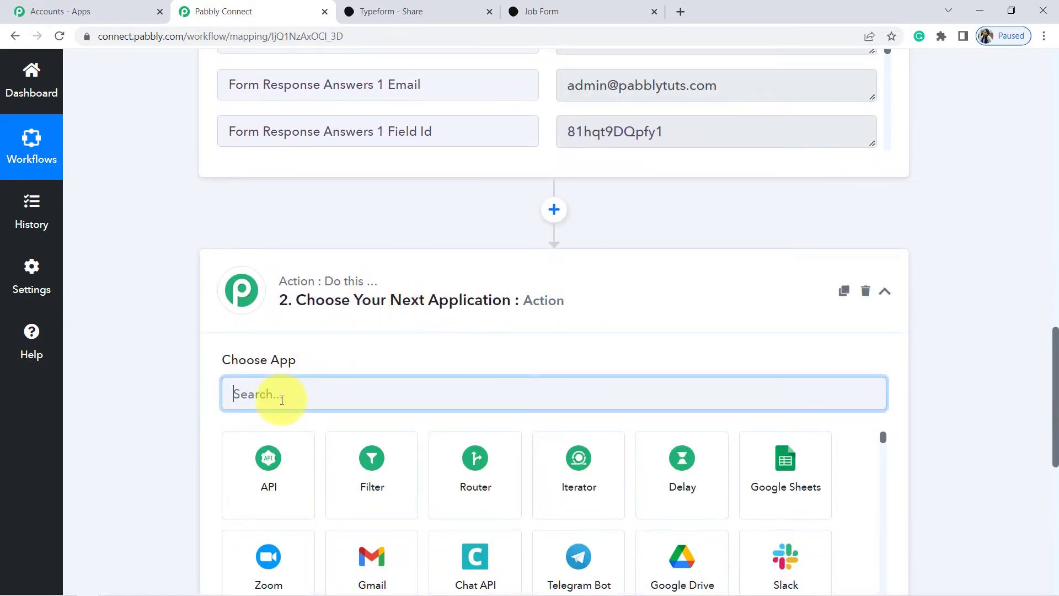
text(whats)
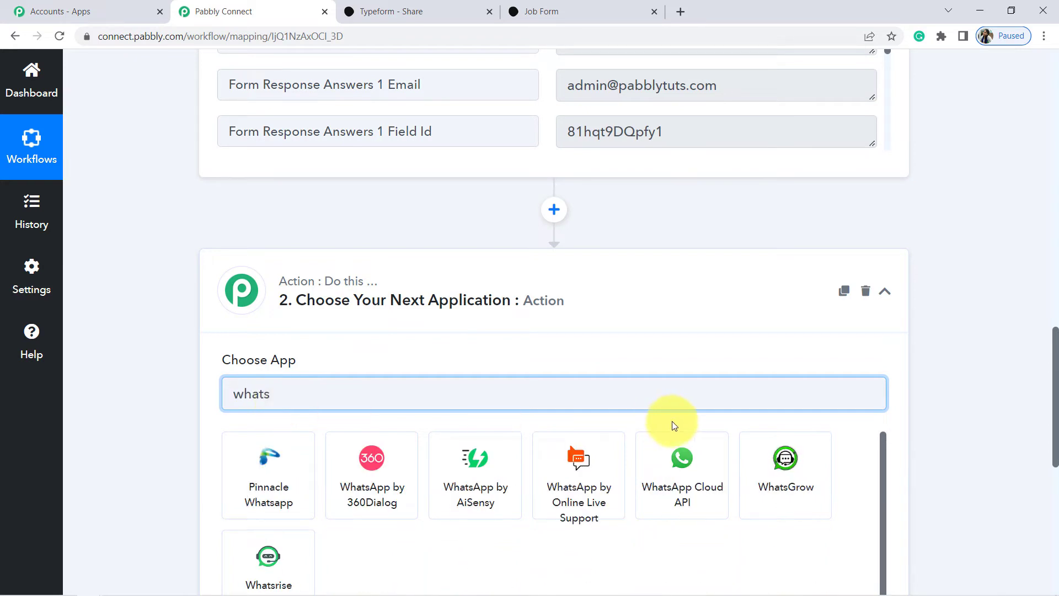
click(680, 467)
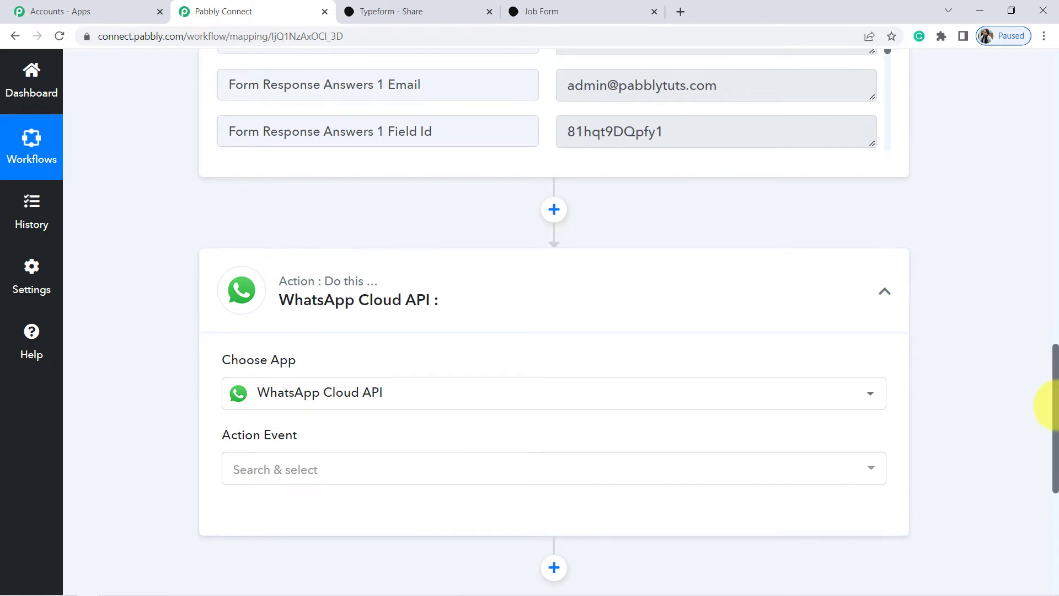
drag(1055, 407, 1054, 450)
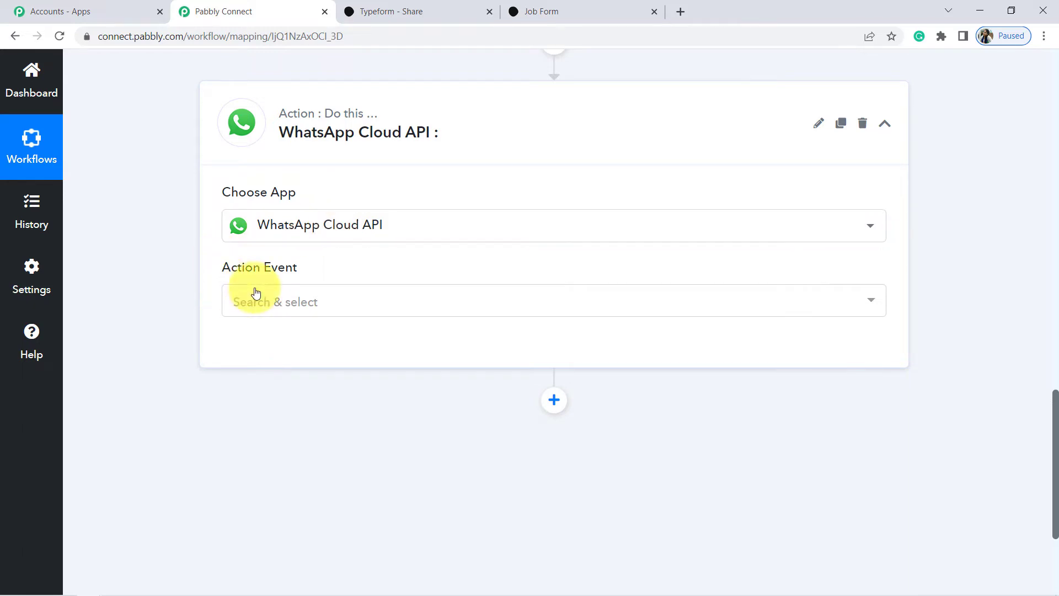
click(274, 303)
click(262, 381)
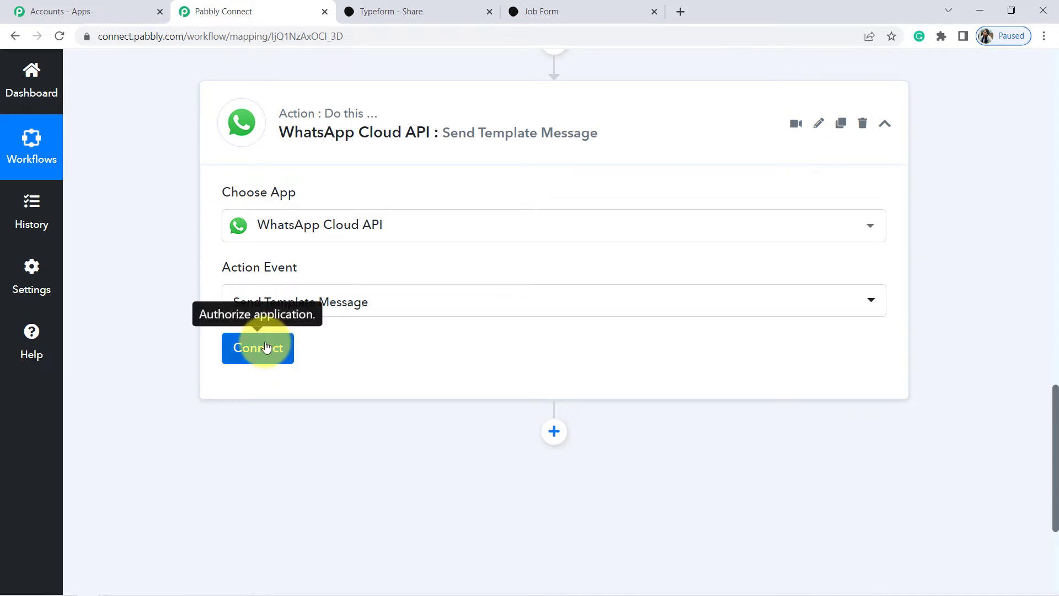
Add a new WhatsApp Cloud API connection, showing its Token, Phone Number ID and Business Account ID fields.
click(266, 347)
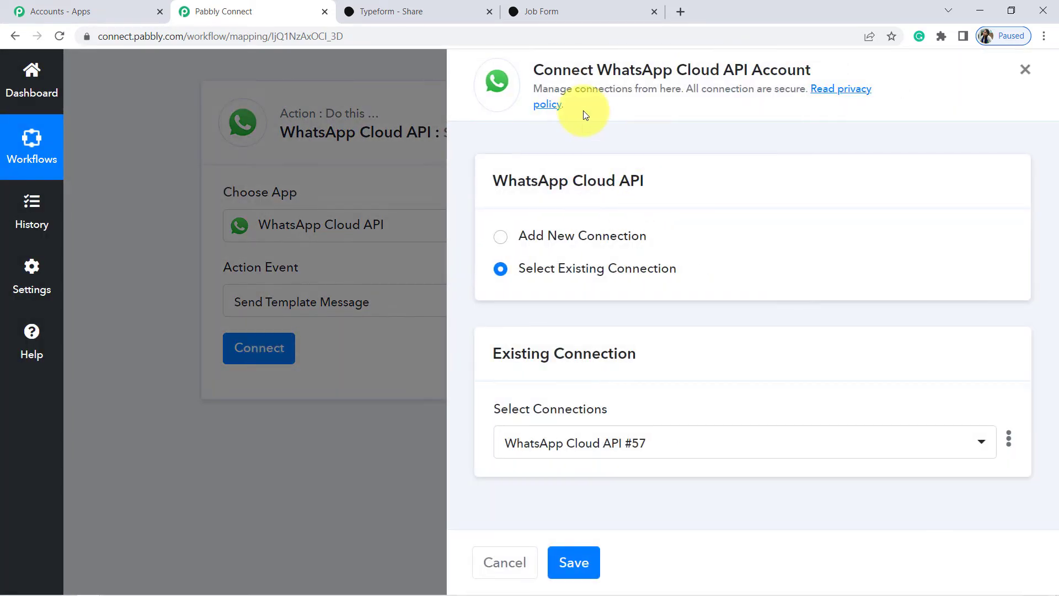
drag(553, 69, 720, 69)
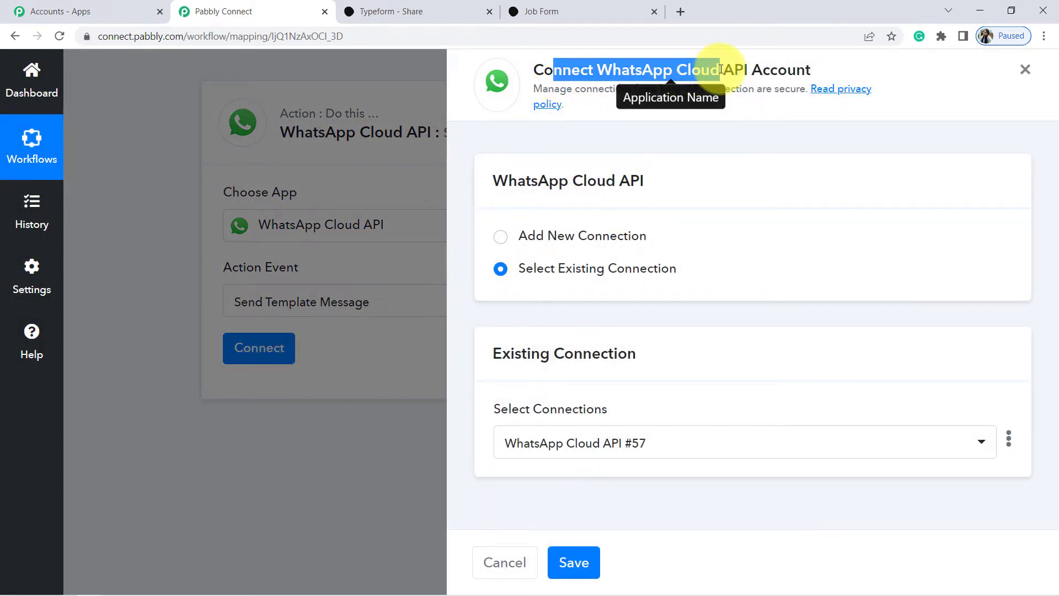
click(502, 241)
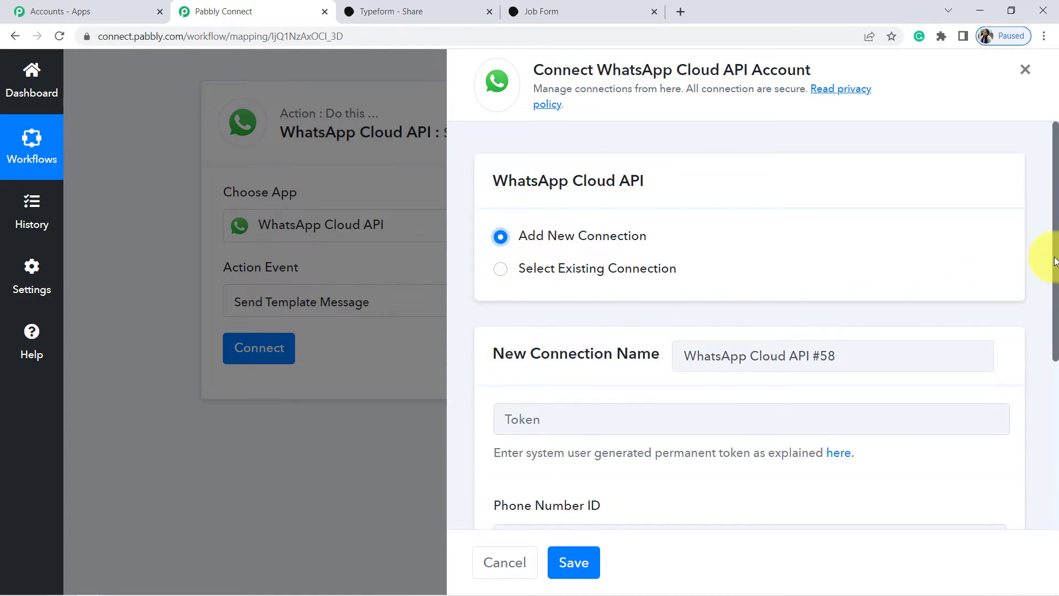
scroll(561, 268, down, 4)
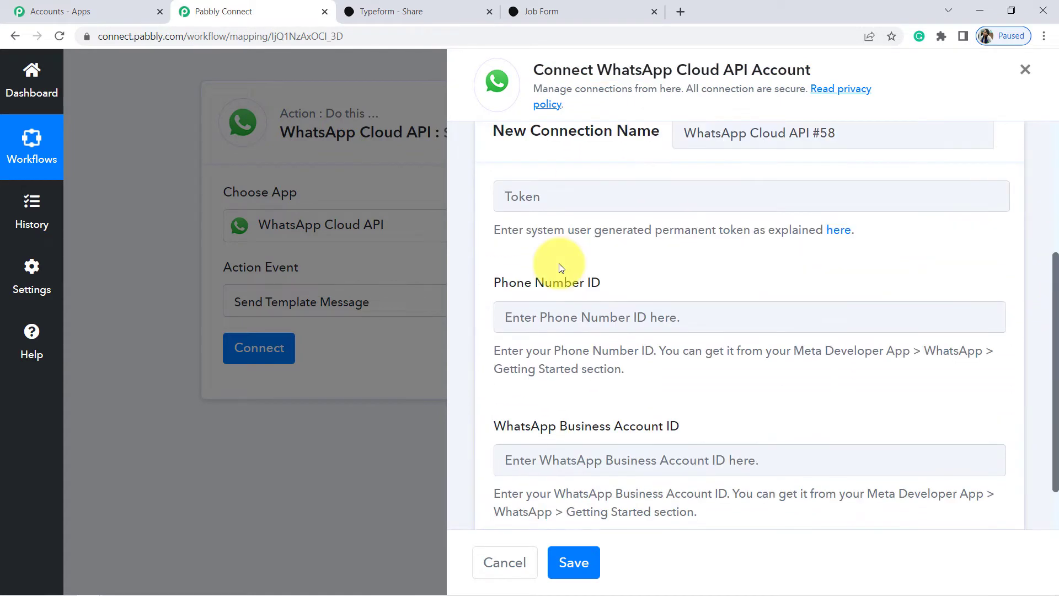
Go to developers.facebook.com in a new tab and view My Apps.
click(680, 9)
text(deve)
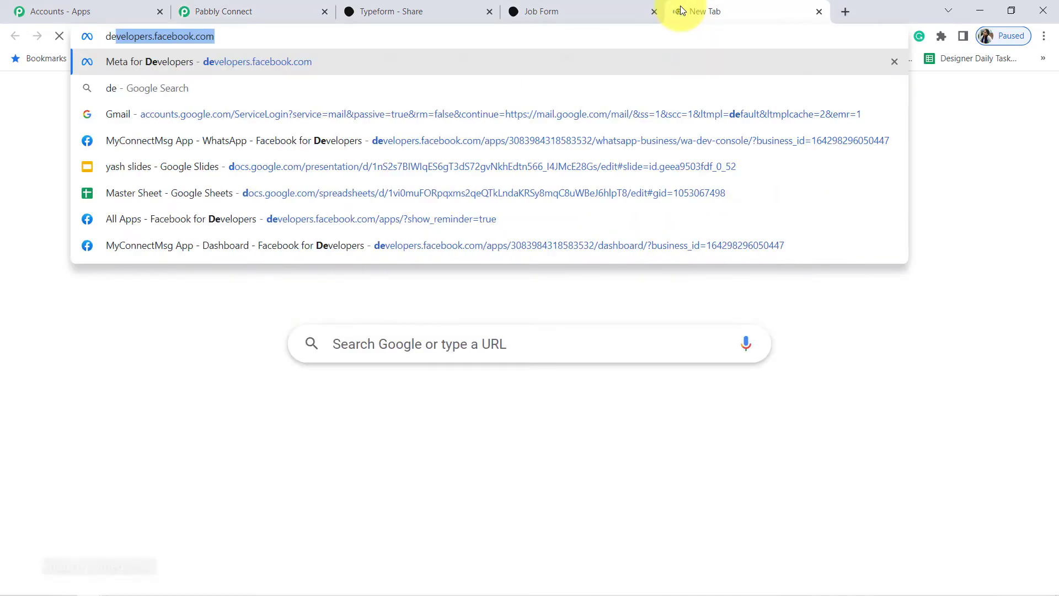
text(lopers.f)
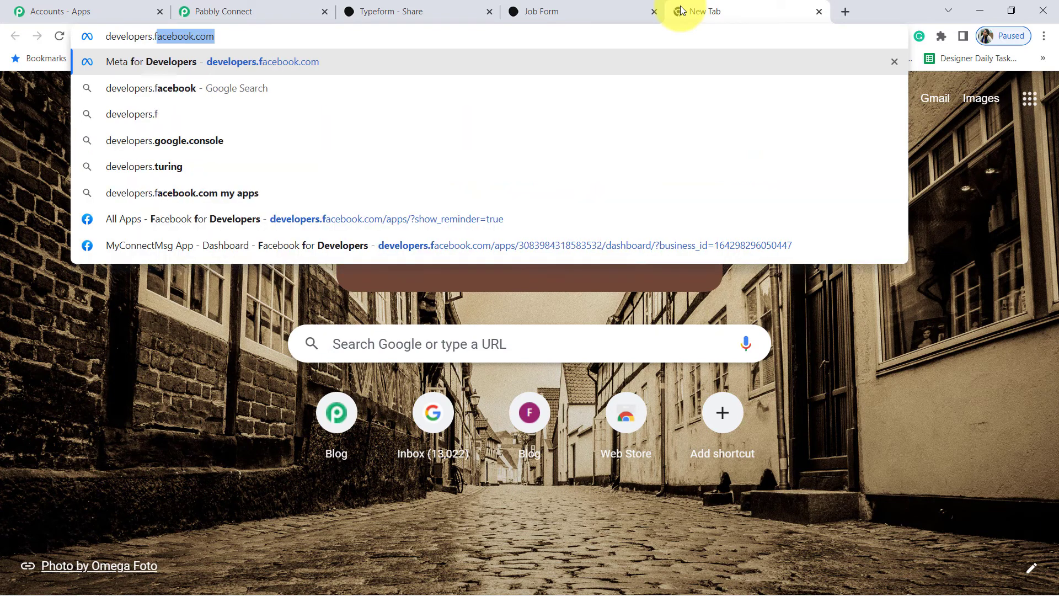
text(acebook)
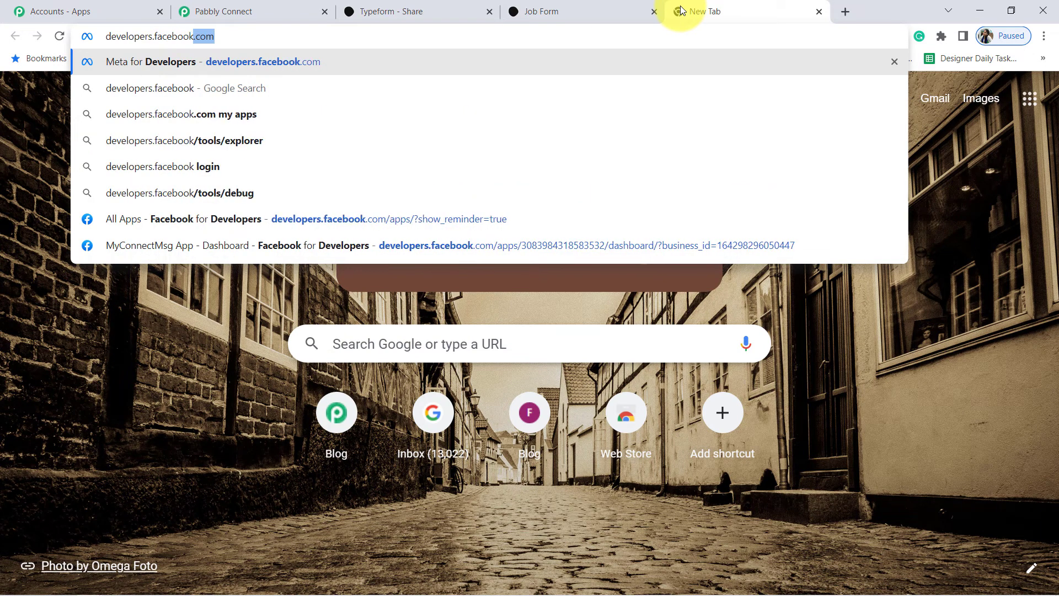
key(Return)
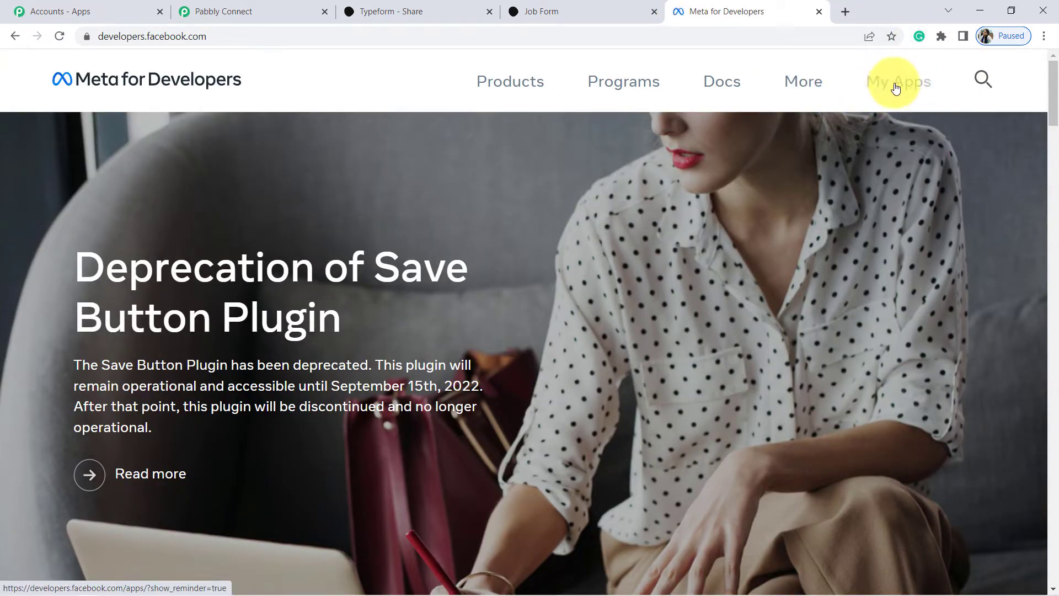
click(896, 88)
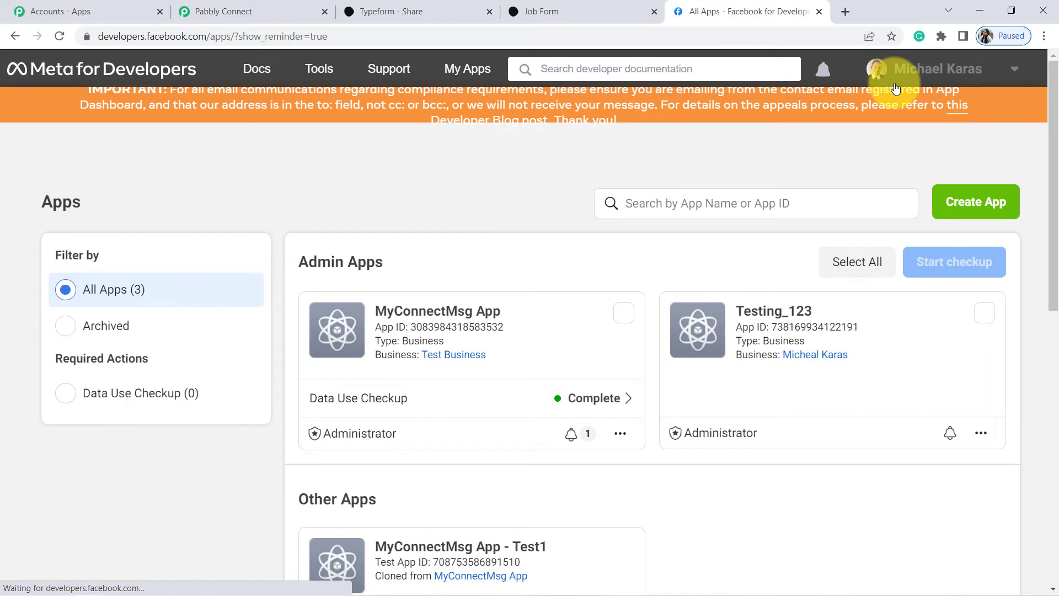
drag(1055, 113, 1057, 136)
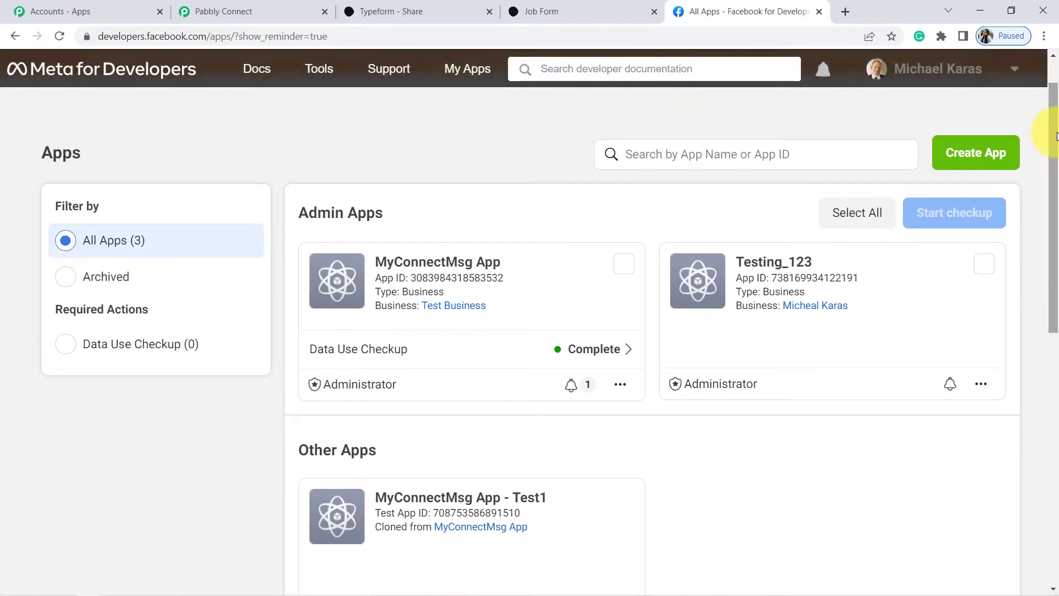
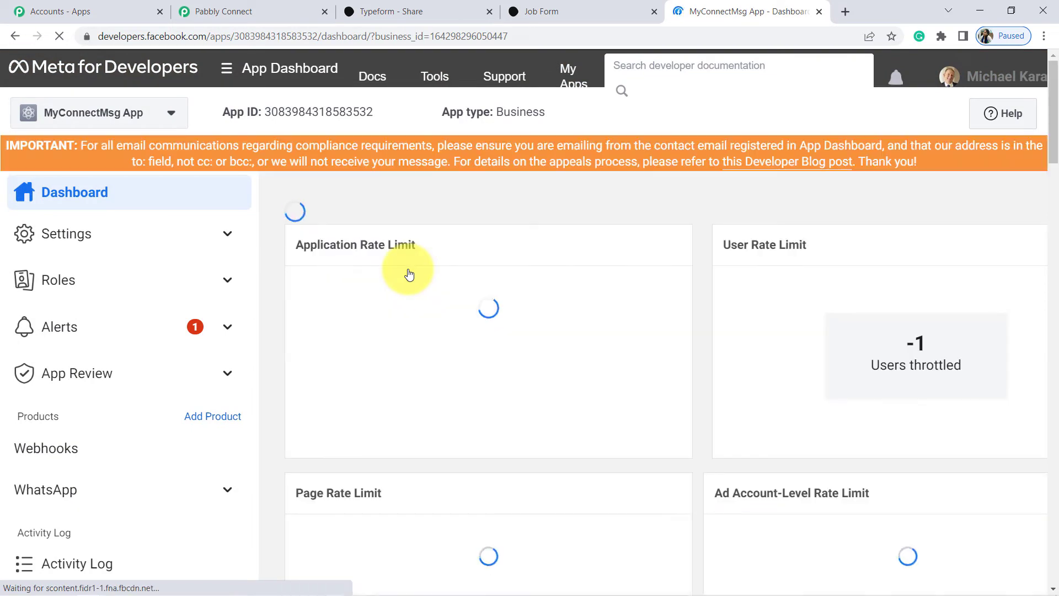
Copy the temporary access token from WhatsApp Getting Started into Pabbly's Token field.
click(62, 491)
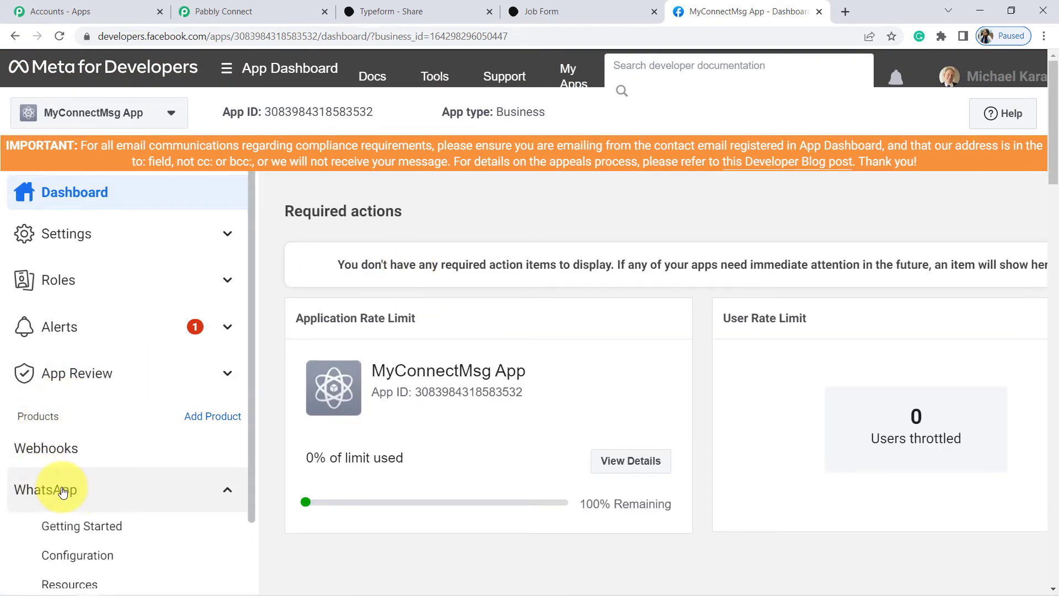
click(70, 534)
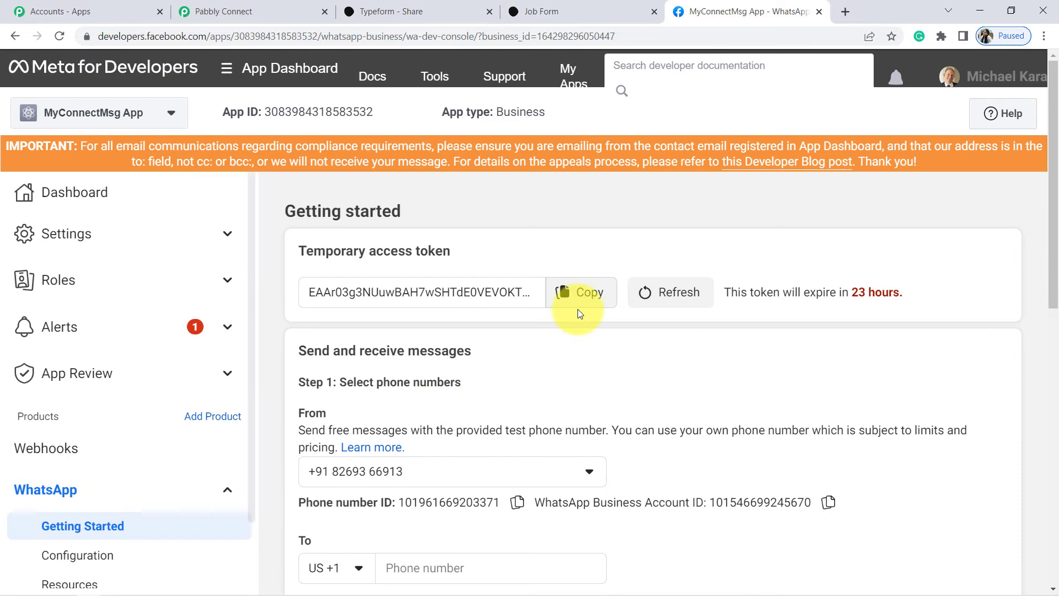
click(578, 309)
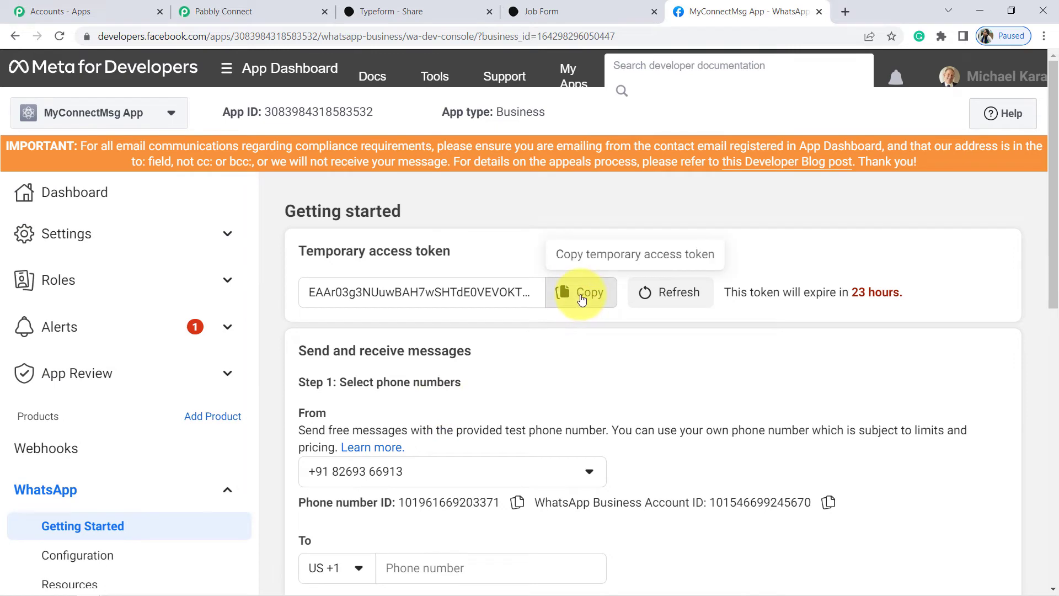
click(274, 6)
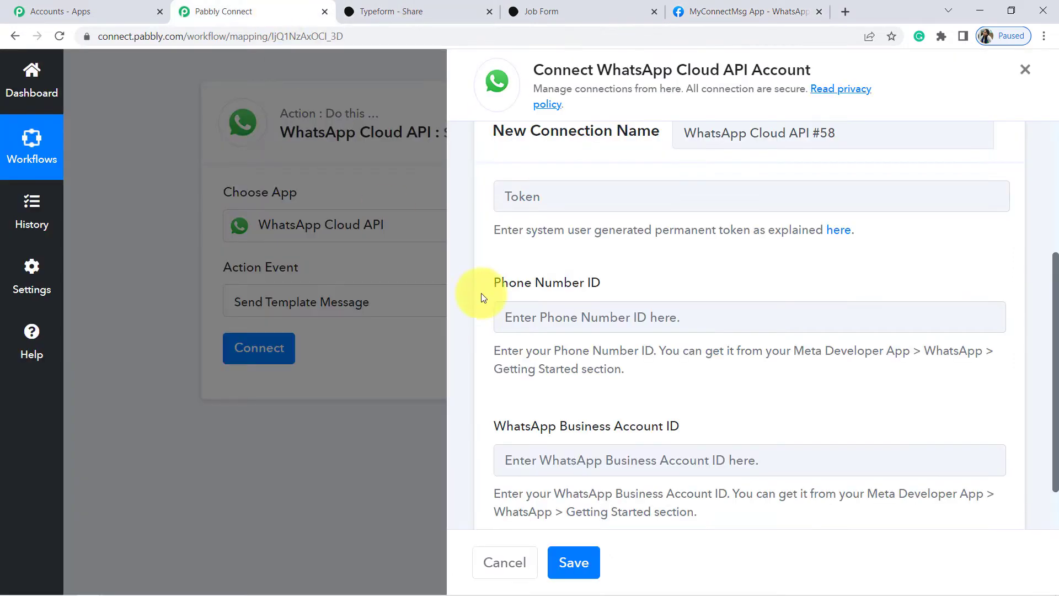
click(626, 197)
key(ctrl+v)
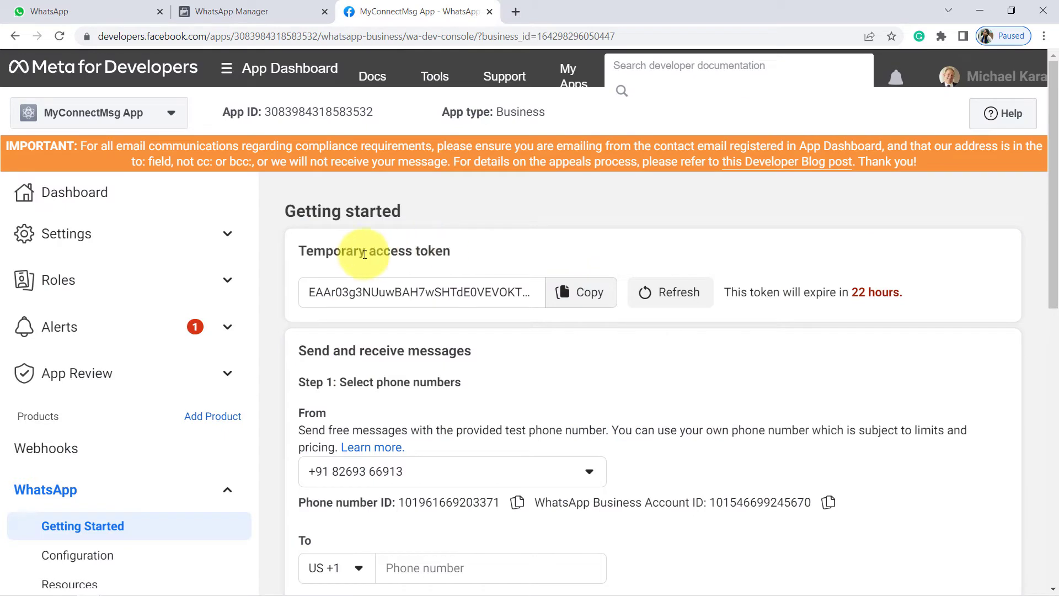
Highlight the Temporary access token heading and move the Meta developer tab into third place.
drag(333, 251, 447, 247)
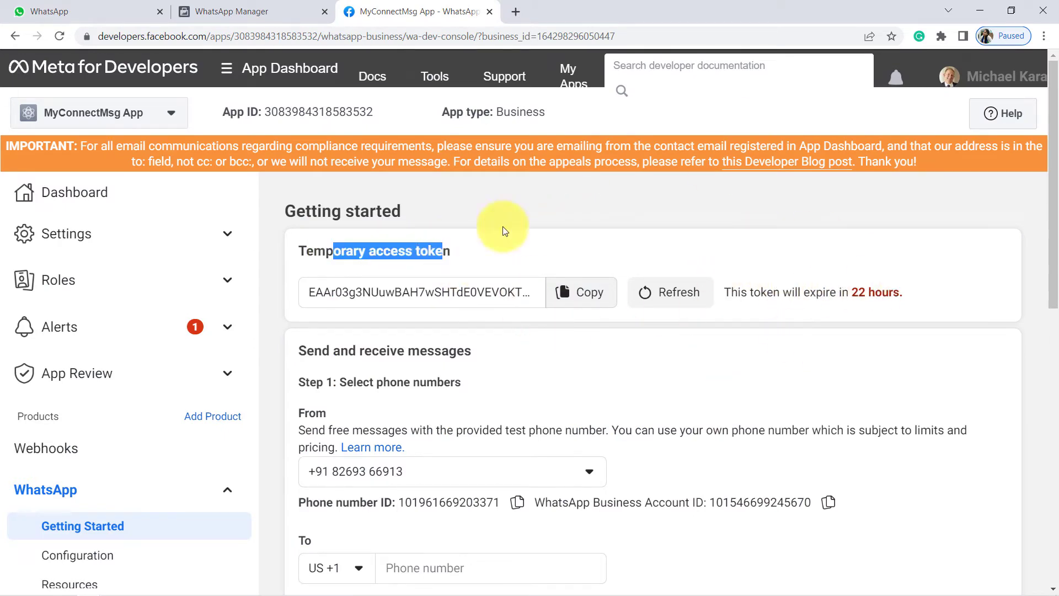
click(456, 253)
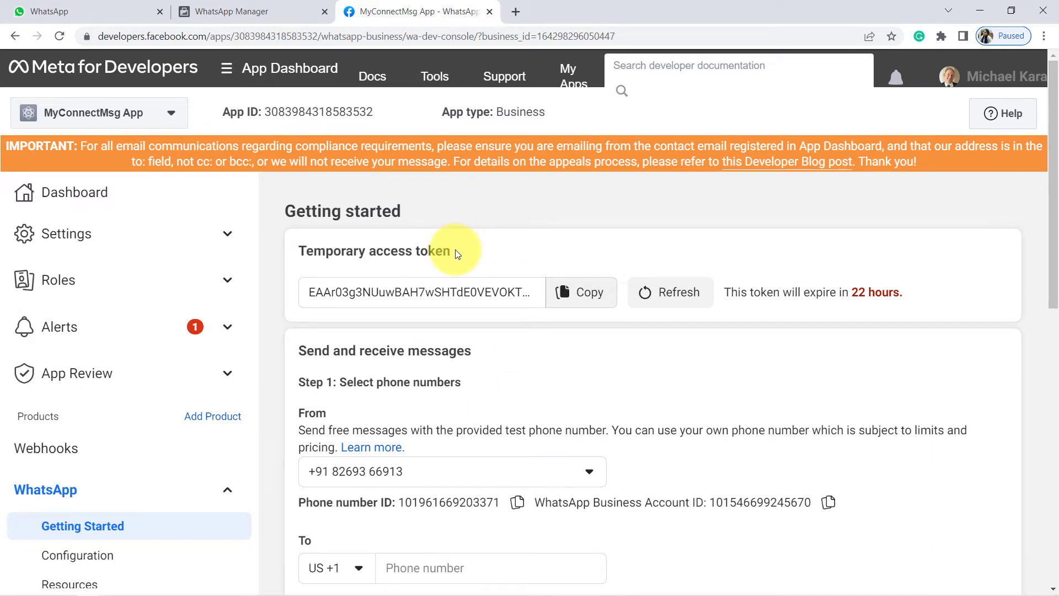
drag(314, 251, 427, 243)
click(434, 246)
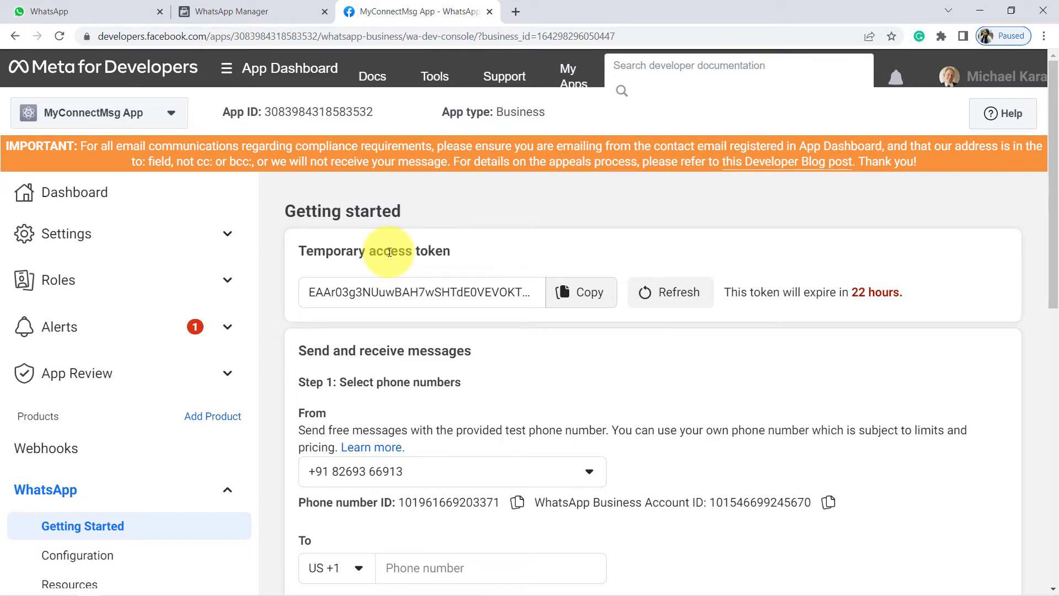
drag(326, 251, 450, 243)
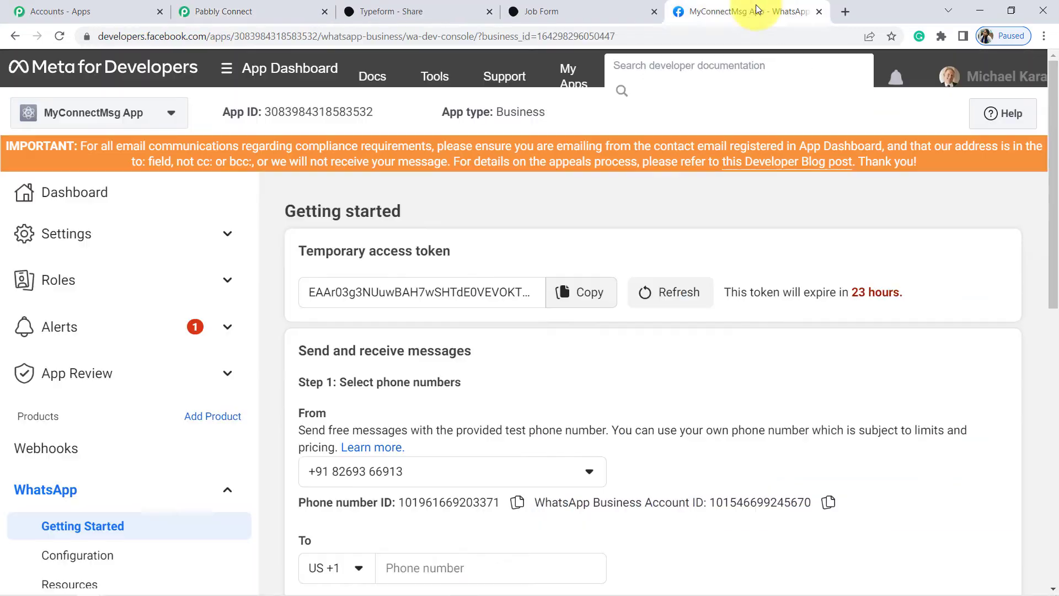
drag(756, 4, 408, 10)
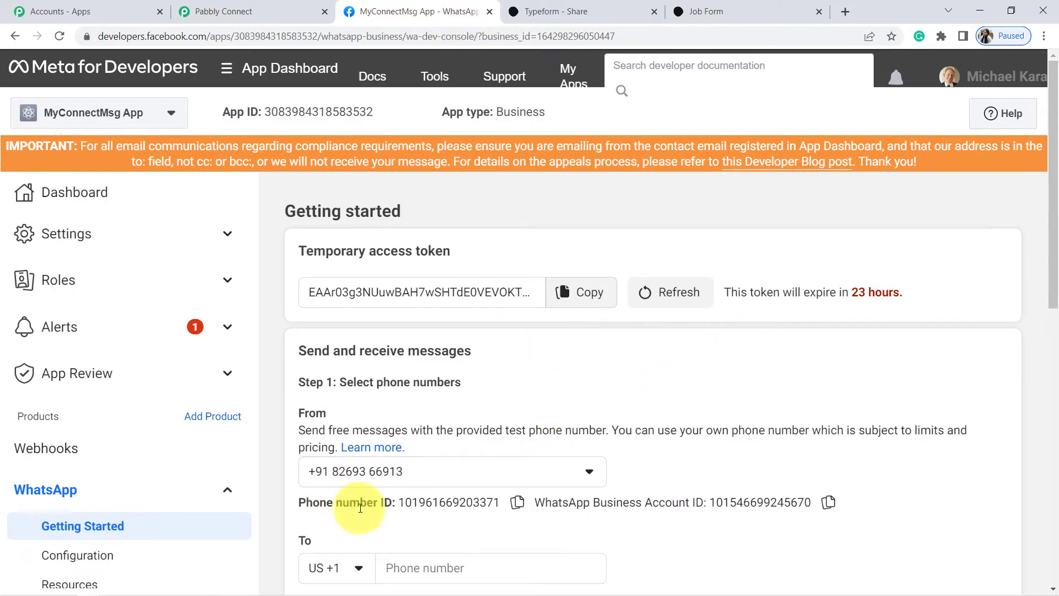
click(517, 502)
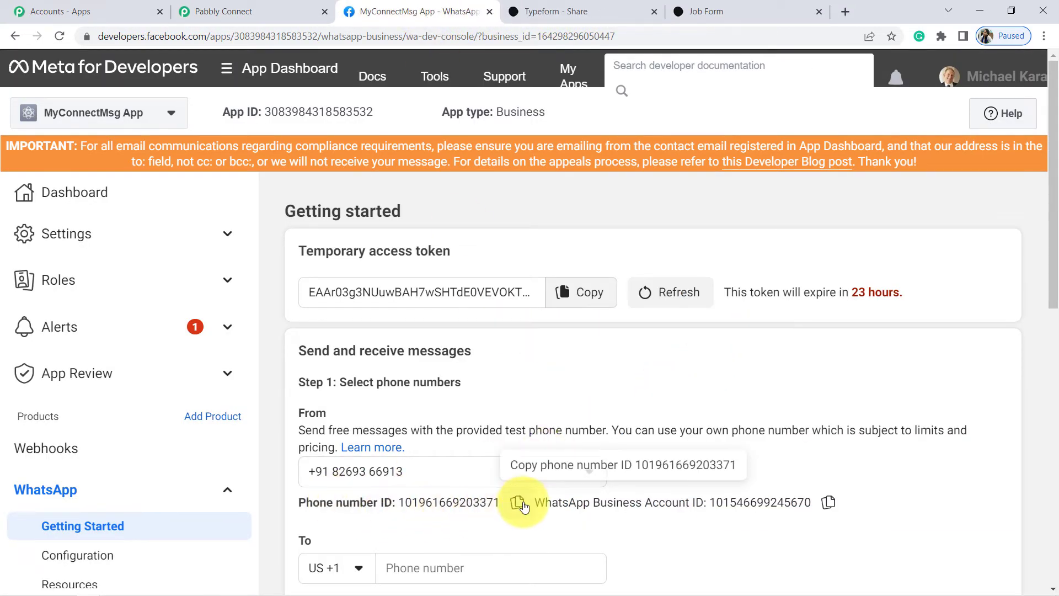
click(236, 9)
click(533, 324)
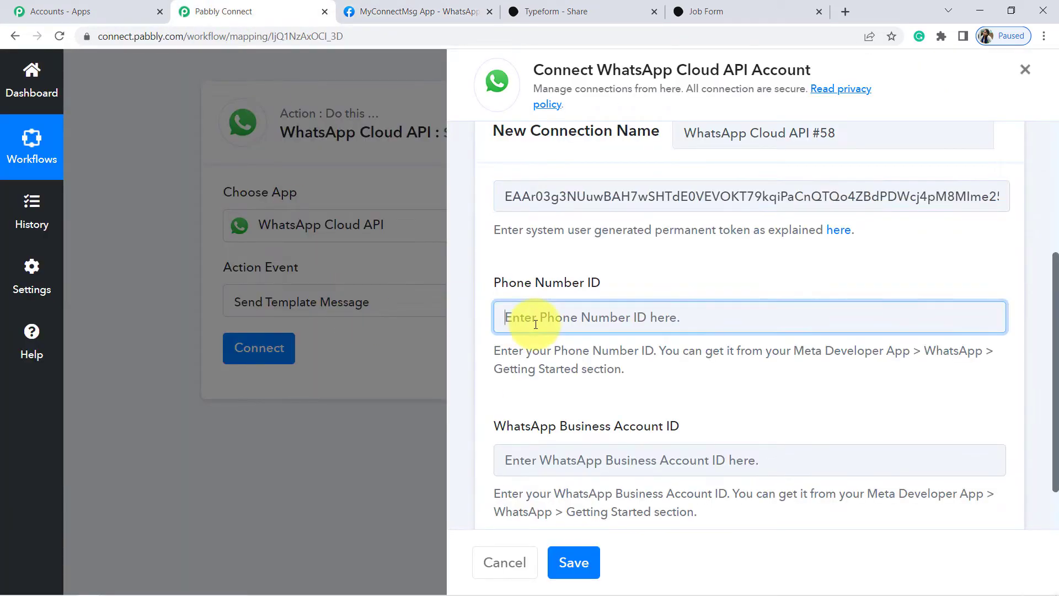
key(ctrl+v)
click(433, 9)
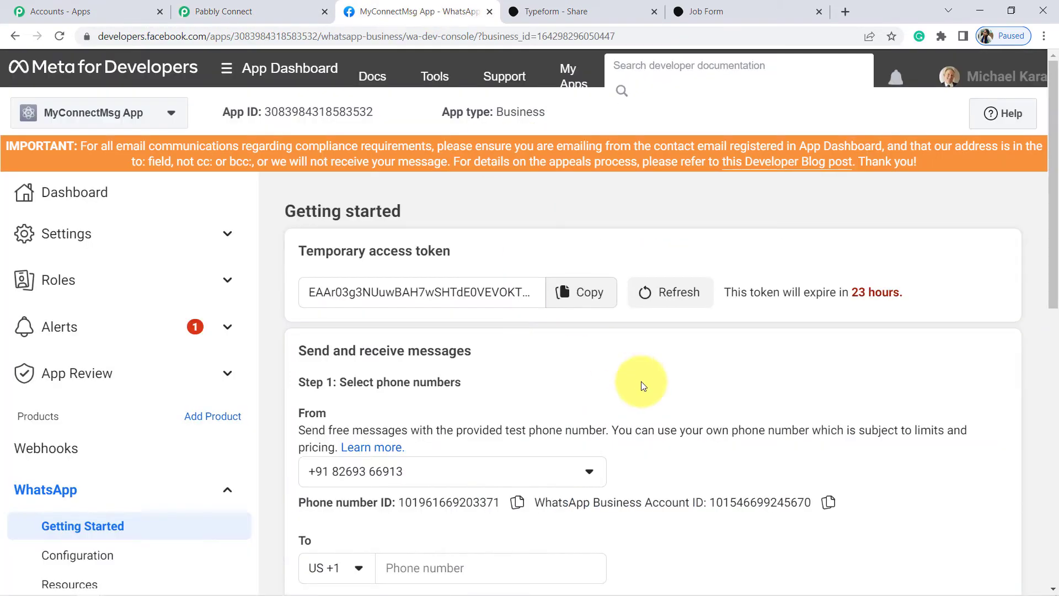
click(829, 502)
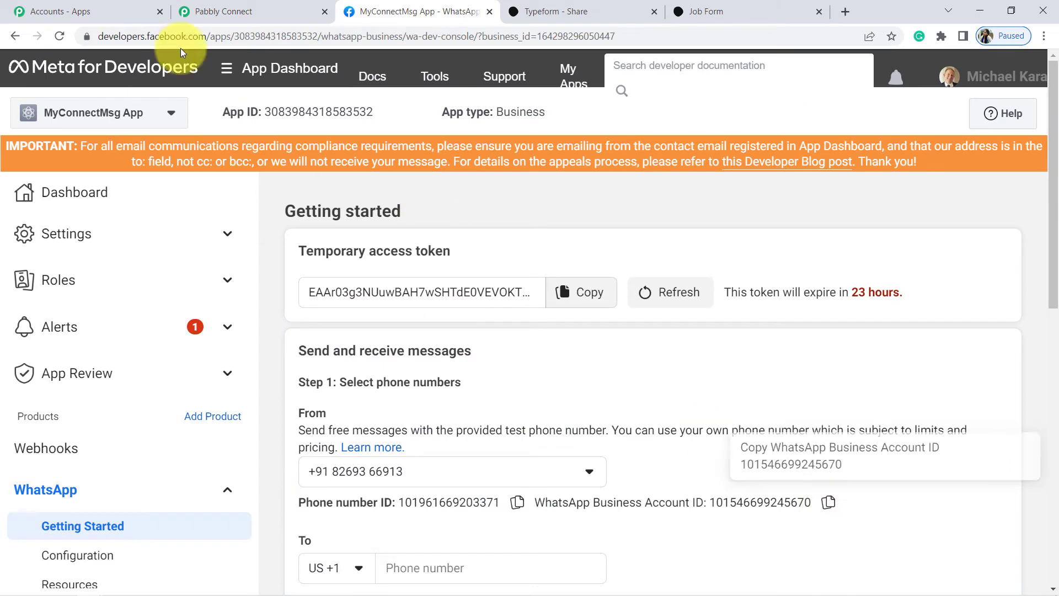
click(200, 4)
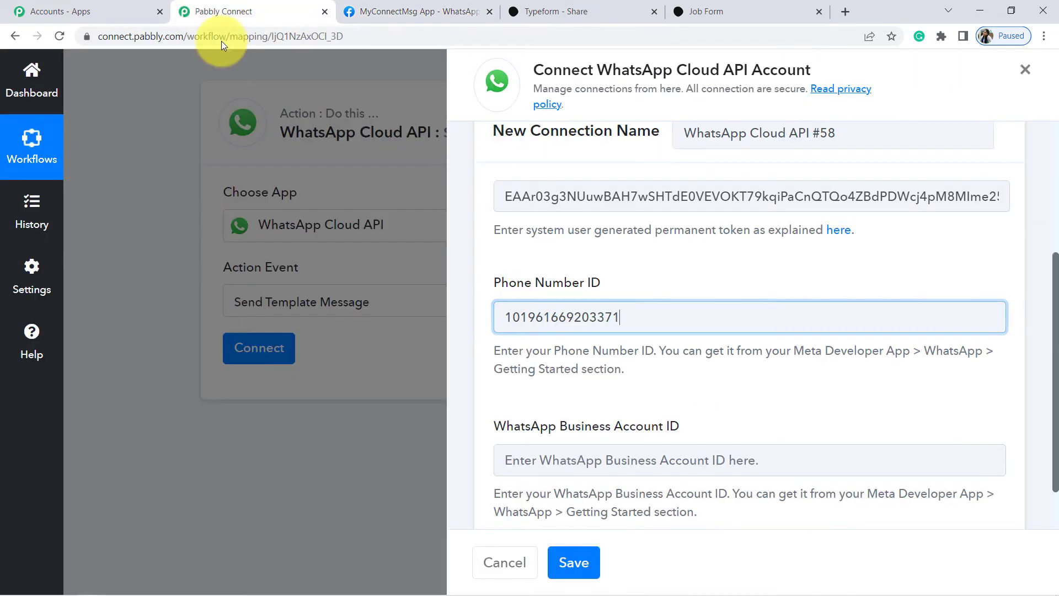
click(564, 460)
key(ctrl+v)
click(574, 561)
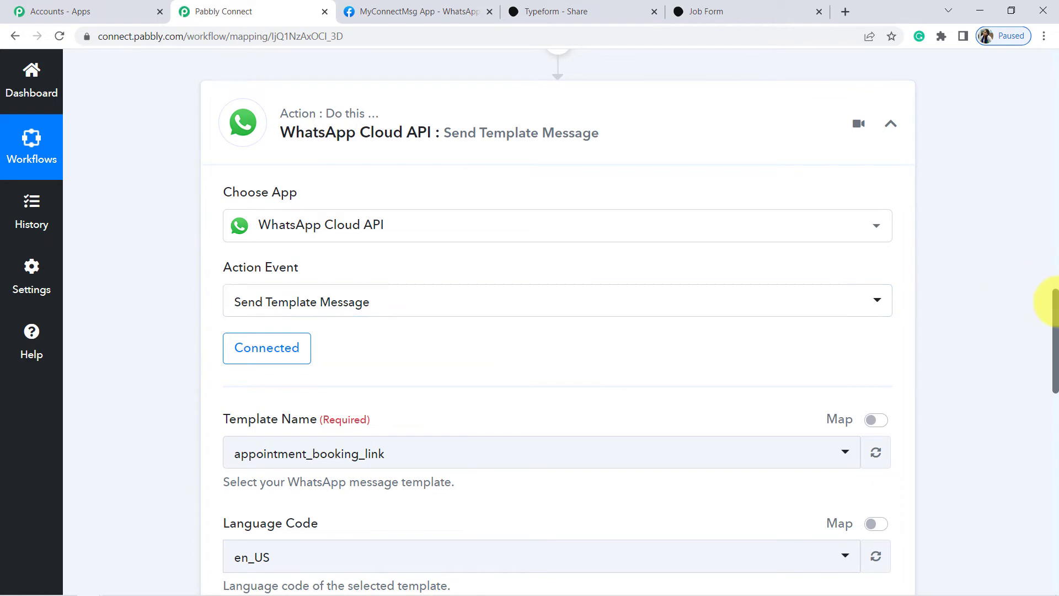
Browse the Template Name dropdown's message templates, then return to the Meta Getting Started page.
drag(1054, 305, 1053, 360)
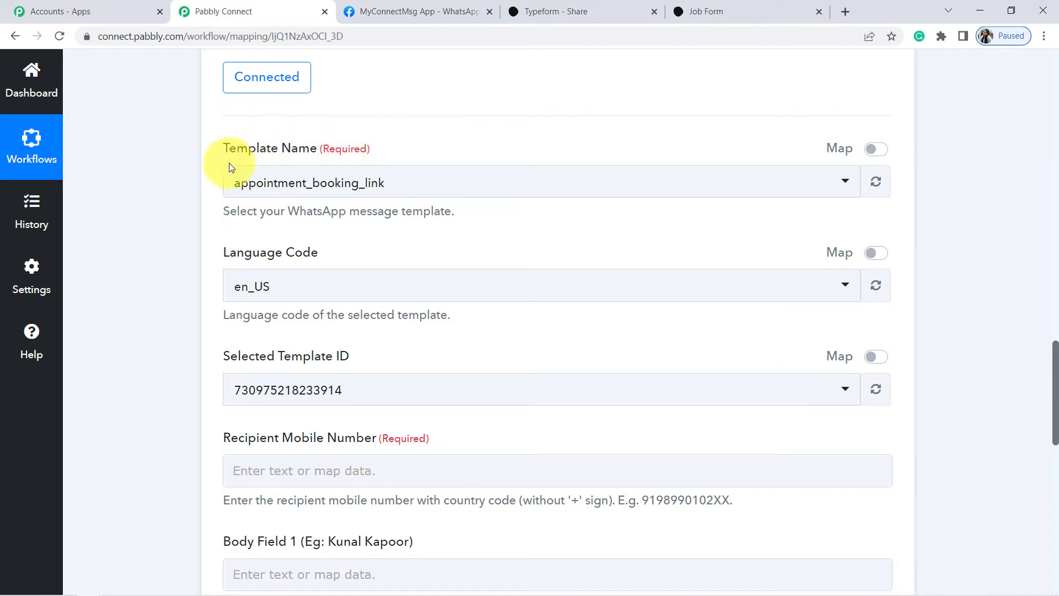
drag(220, 151, 276, 149)
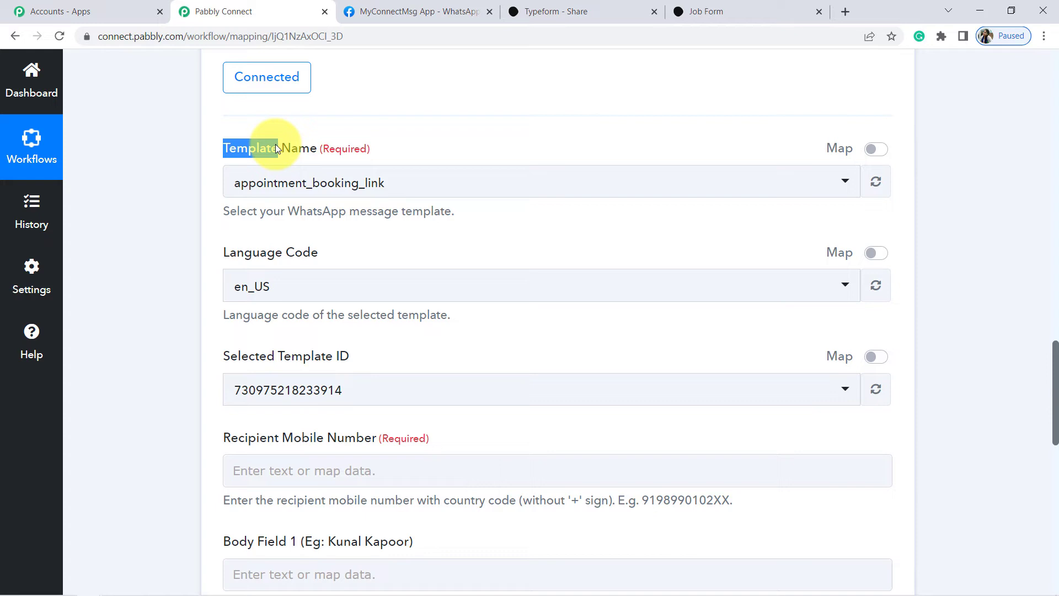
click(284, 182)
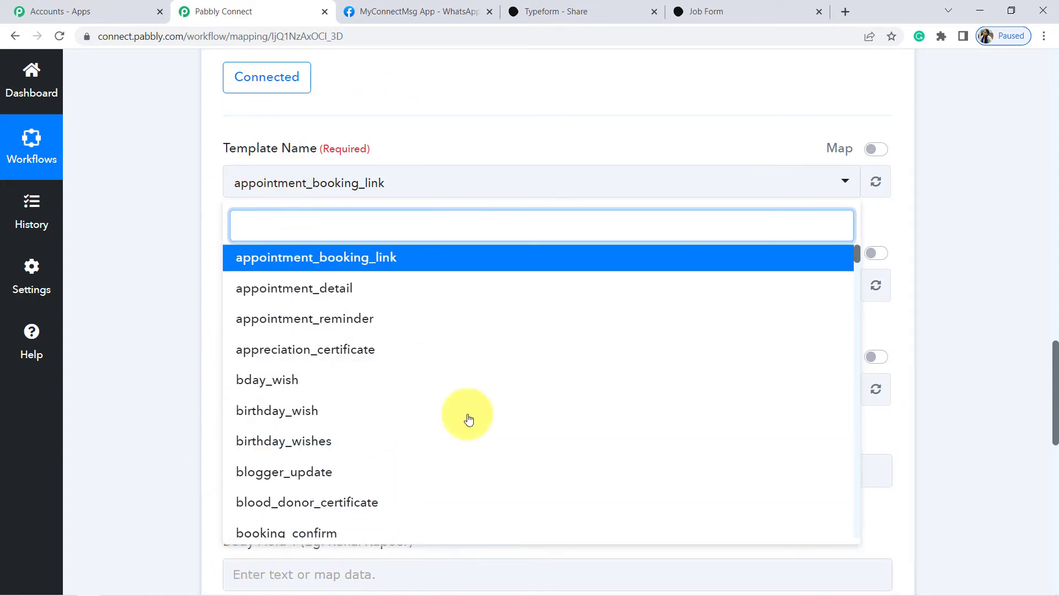
click(386, 11)
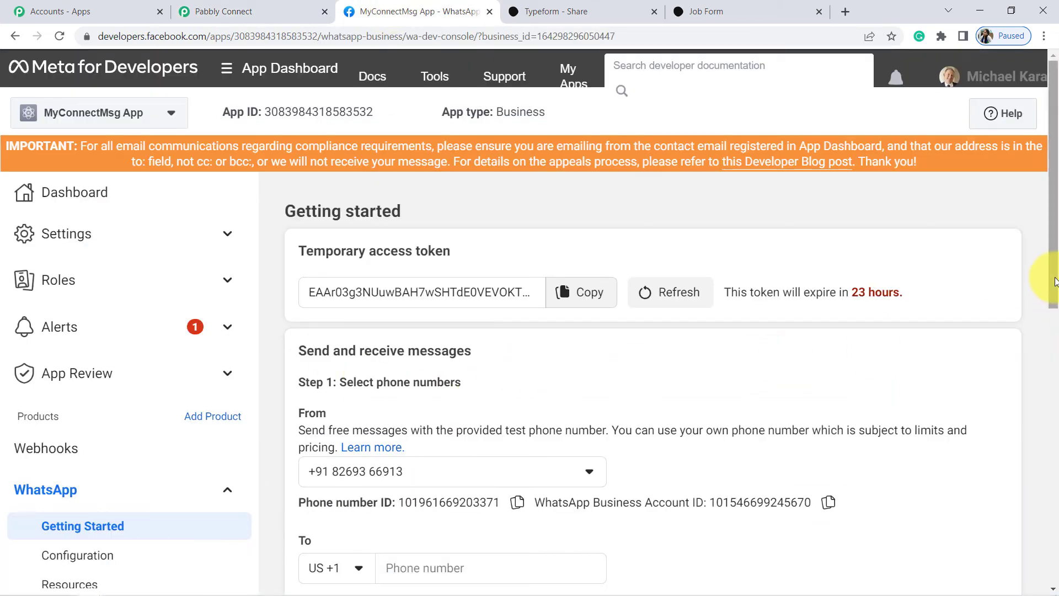
Follow Step 2's 'here' link to WhatsApp Manager's Message templates.
drag(1053, 277, 1054, 386)
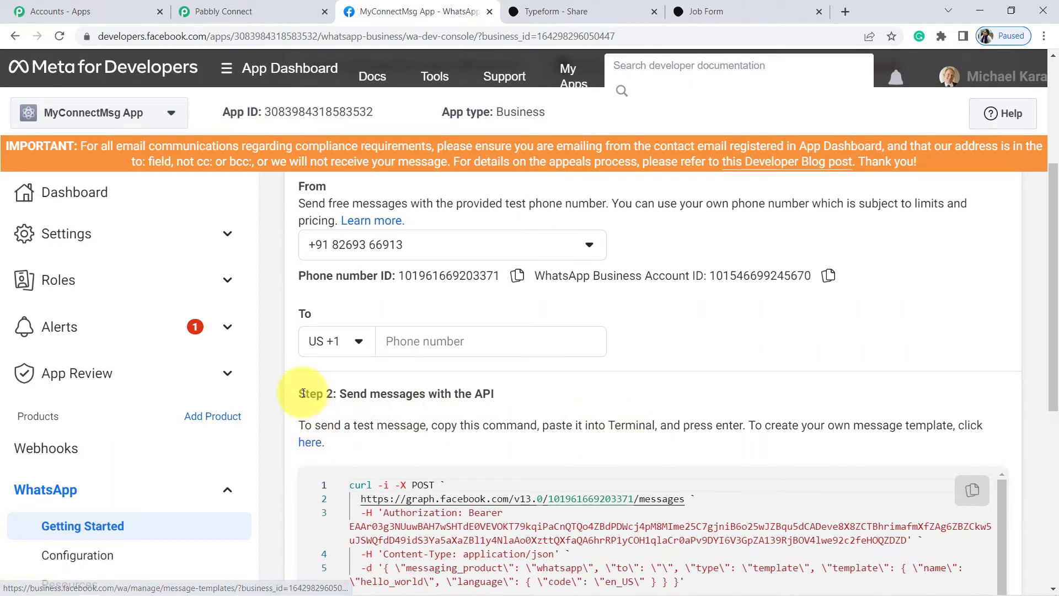
drag(299, 394, 432, 389)
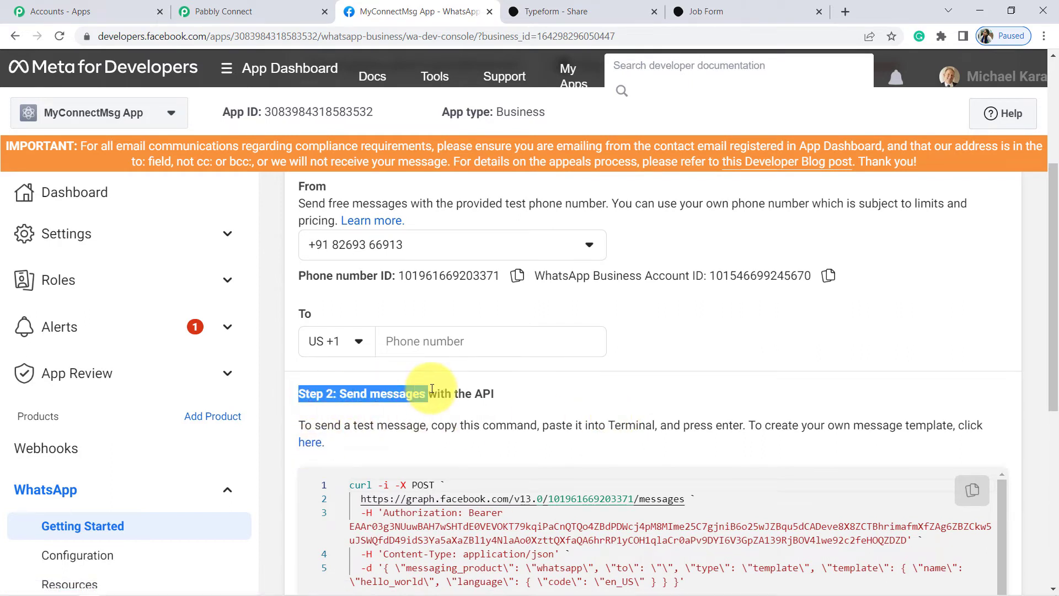
click(308, 444)
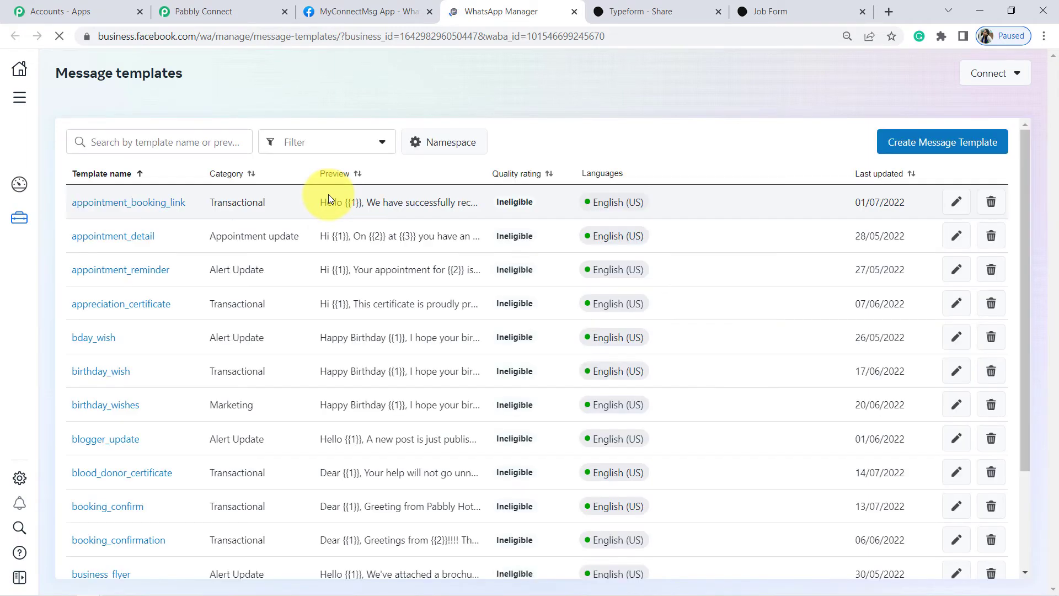
Preview the template language tags, then search the template list for 'job_aler'.
mouse_move(612, 199)
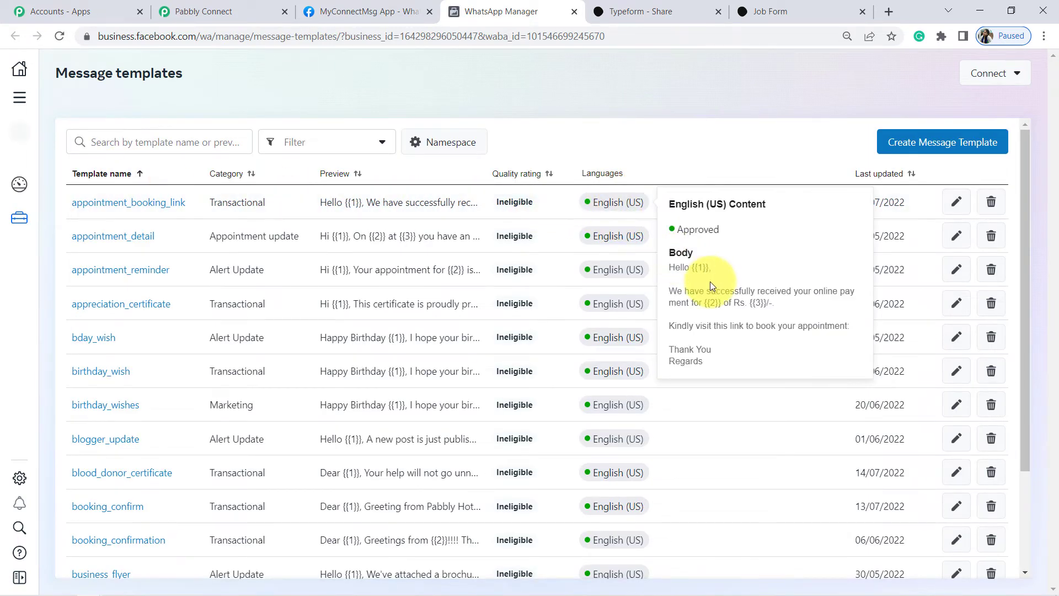
mouse_move(620, 268)
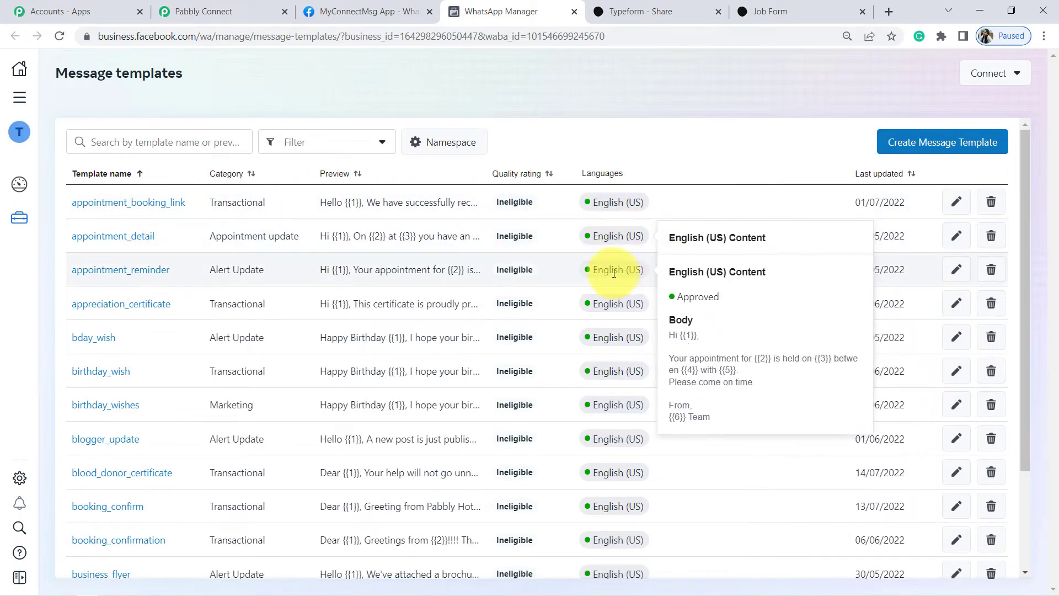
mouse_move(594, 331)
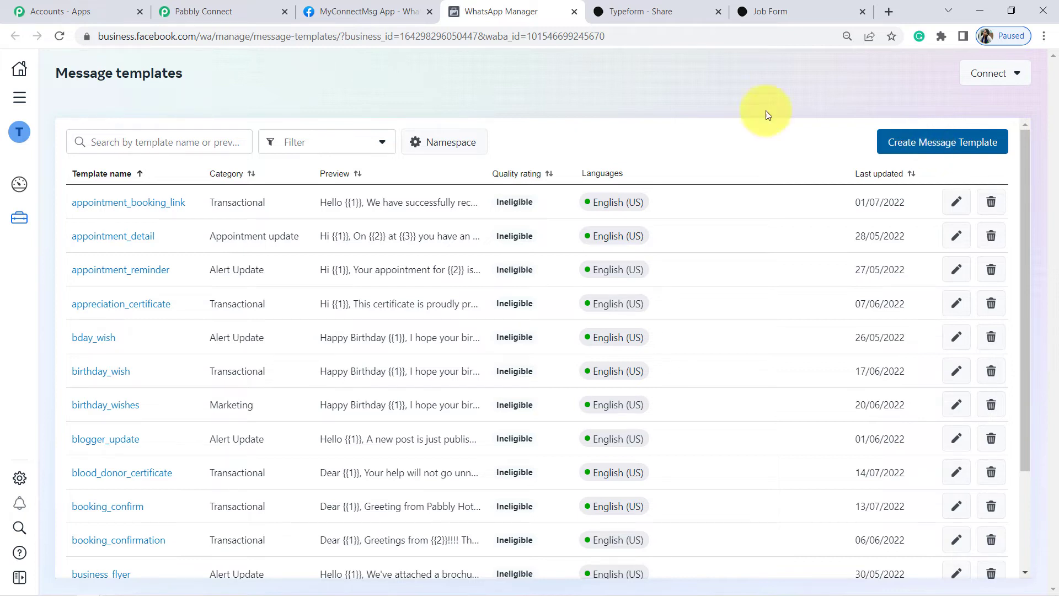
click(153, 138)
text(job)
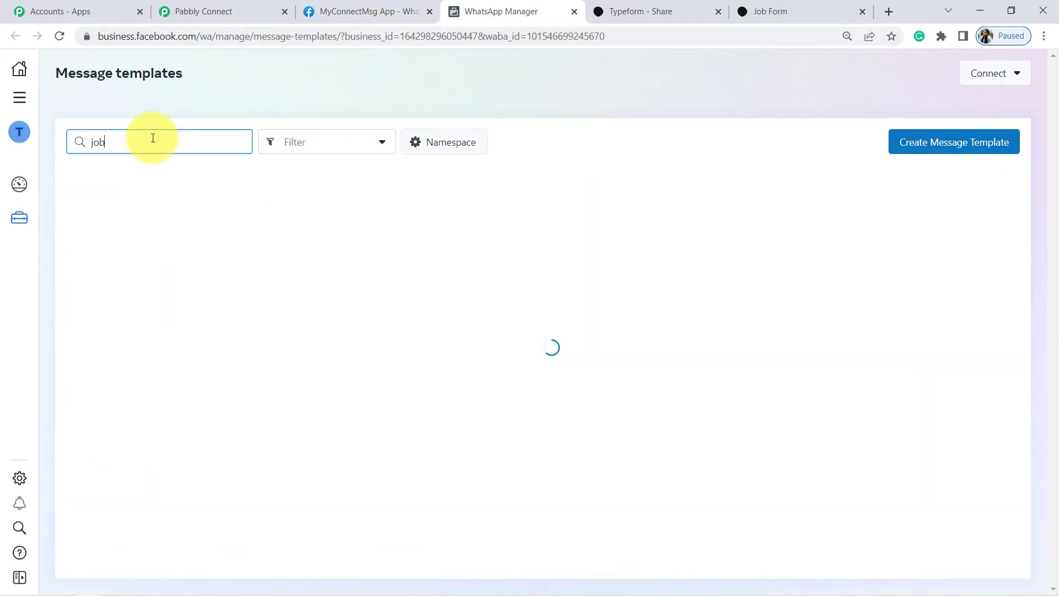
text(_aler)
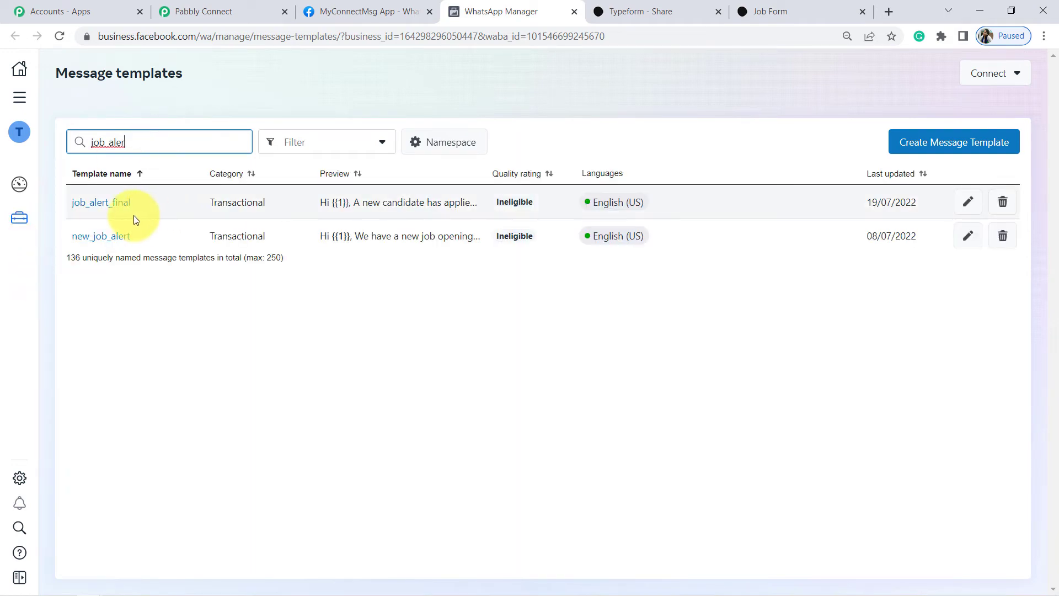
Open job_alert_final, highlight its preview and Body section, and set Chrome zoom to 90%.
click(109, 207)
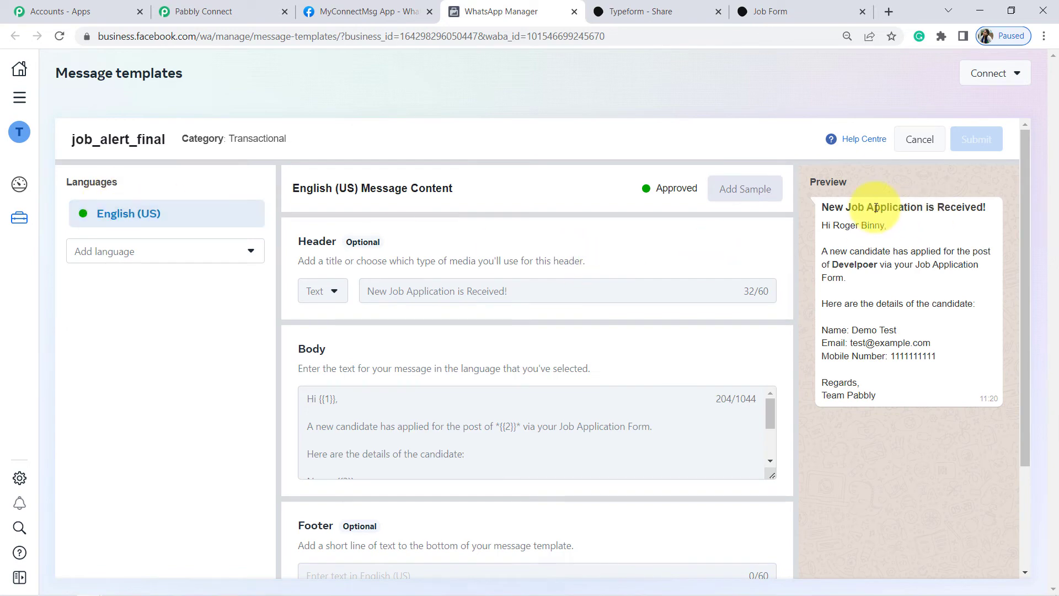
drag(834, 207, 897, 396)
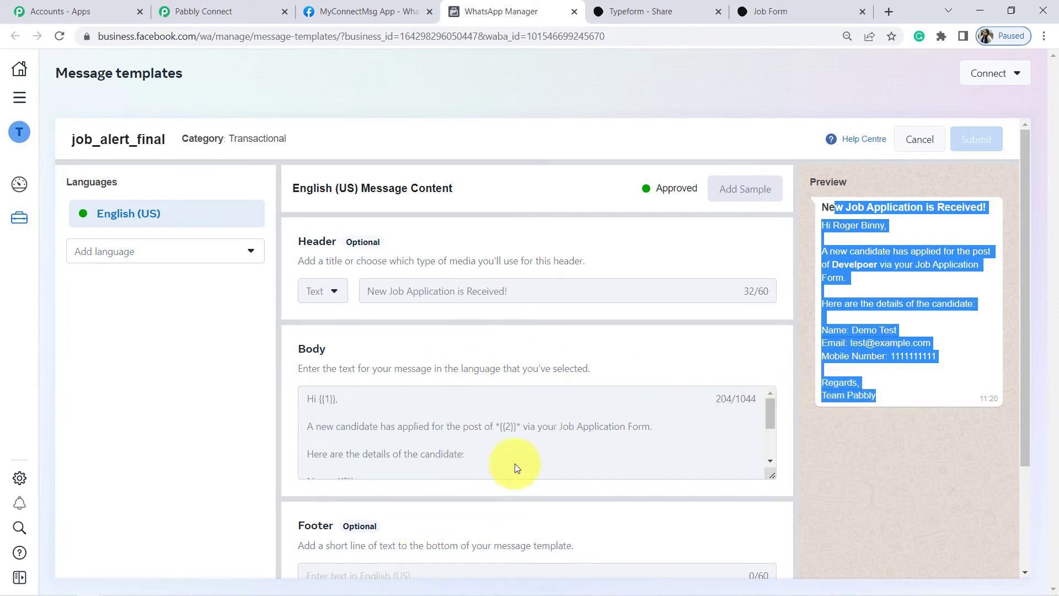
double_click(304, 350)
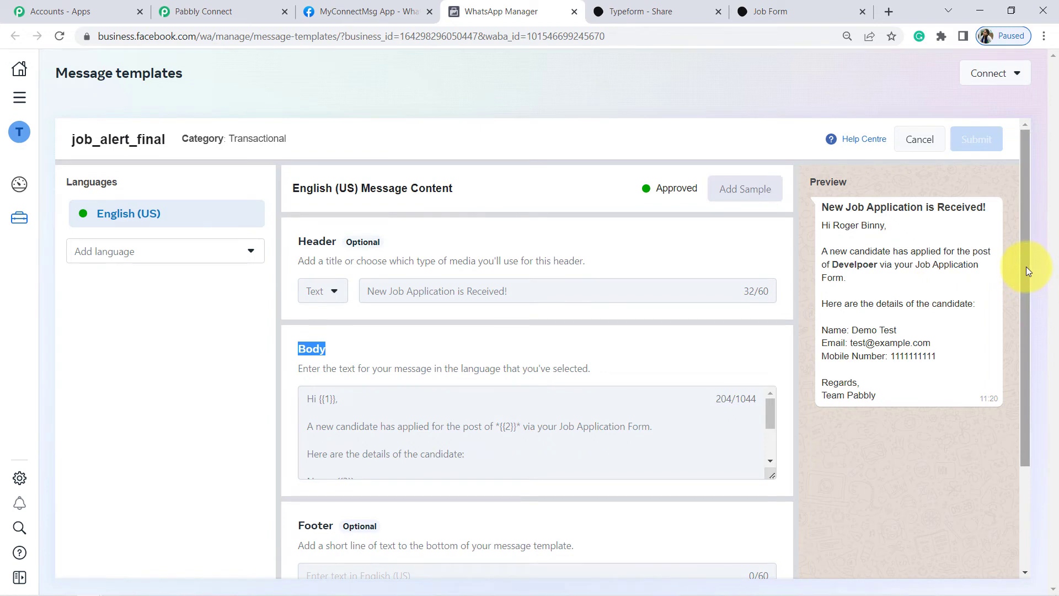
drag(1028, 269, 1018, 140)
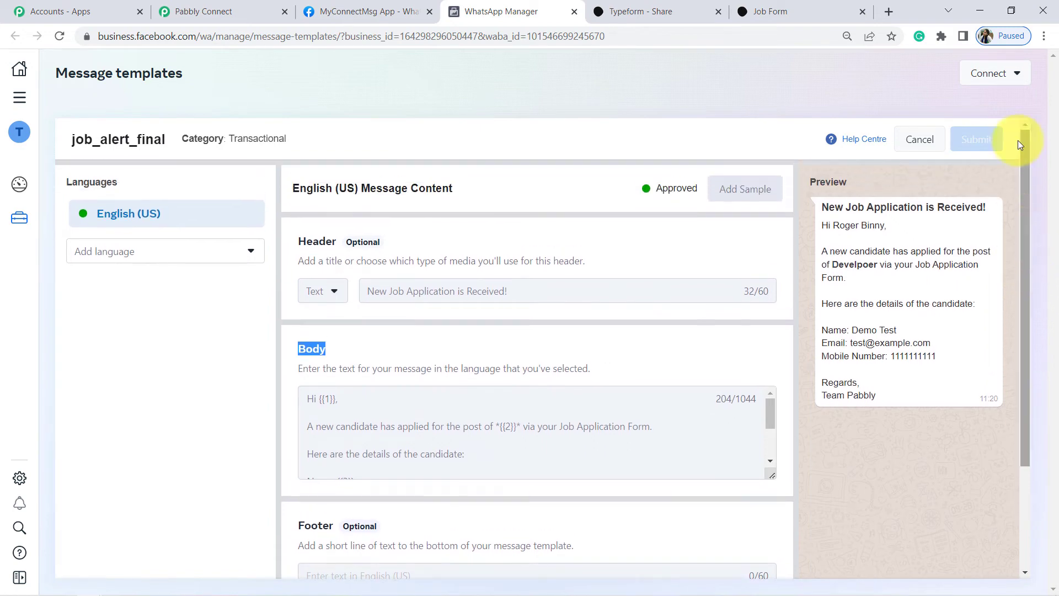
click(1044, 36)
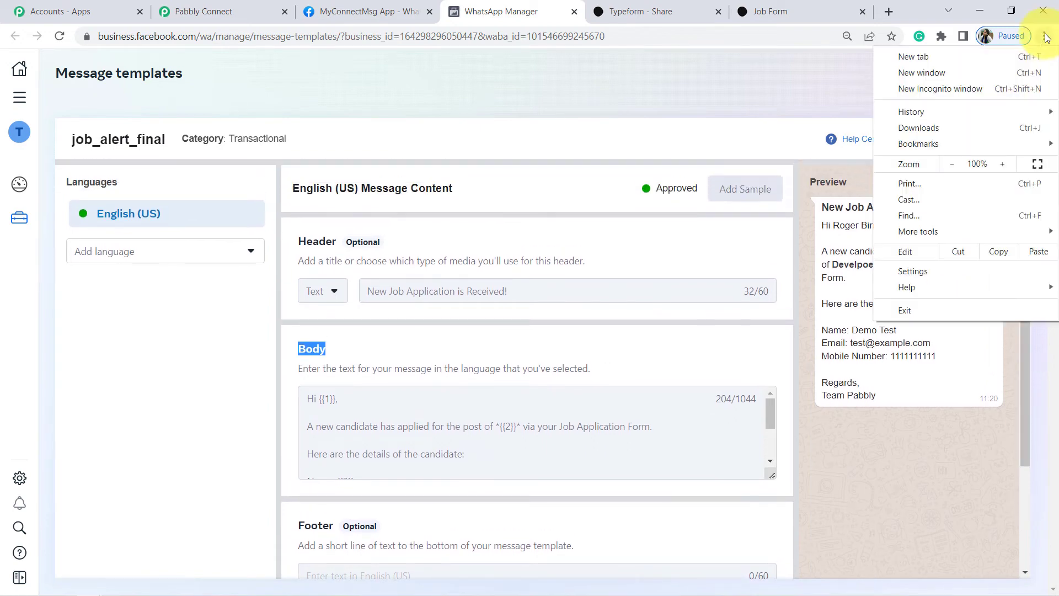
click(952, 164)
click(925, 416)
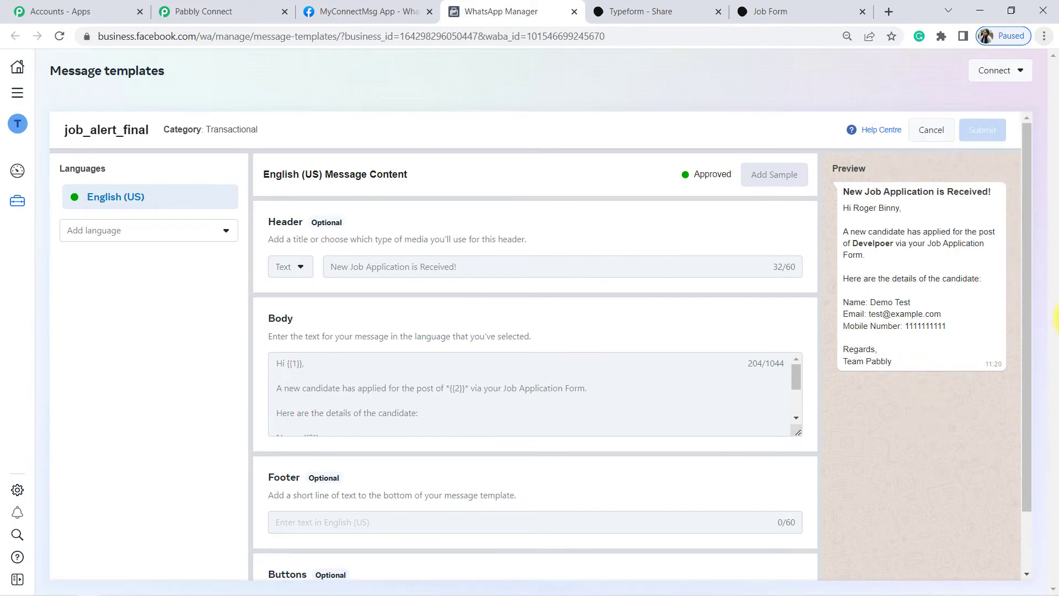
Review the header, preview title and {{2}} and {{5}} placeholders, enlarging the Body box.
drag(275, 222, 316, 229)
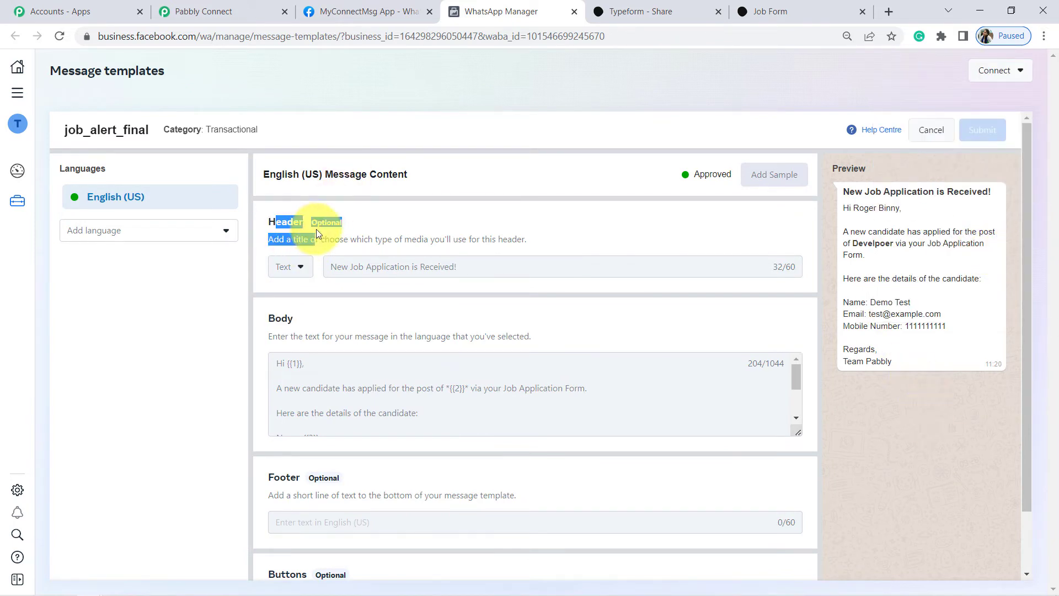
click(343, 270)
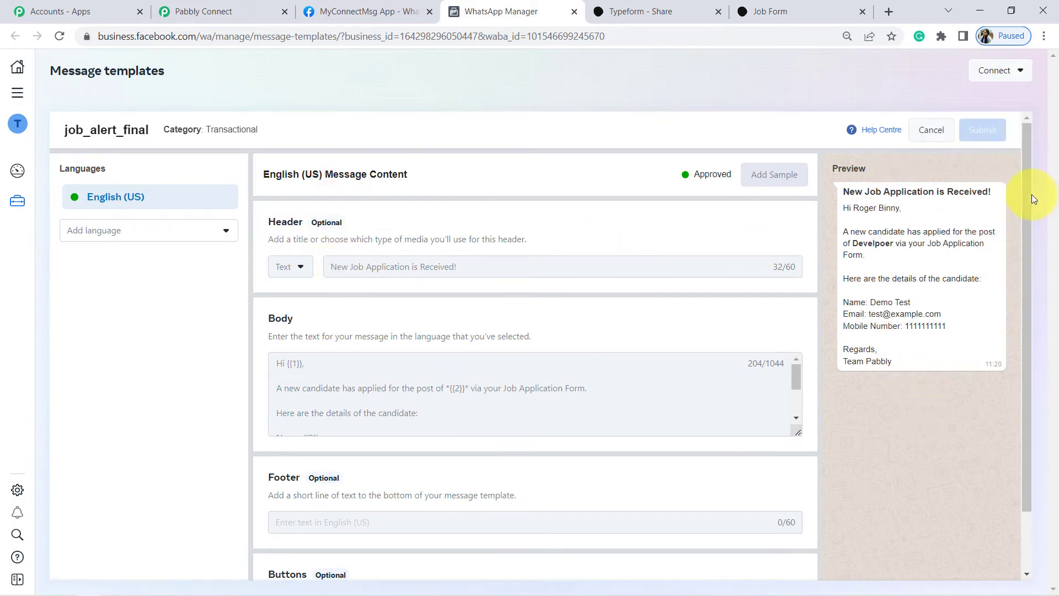
triple_click(976, 188)
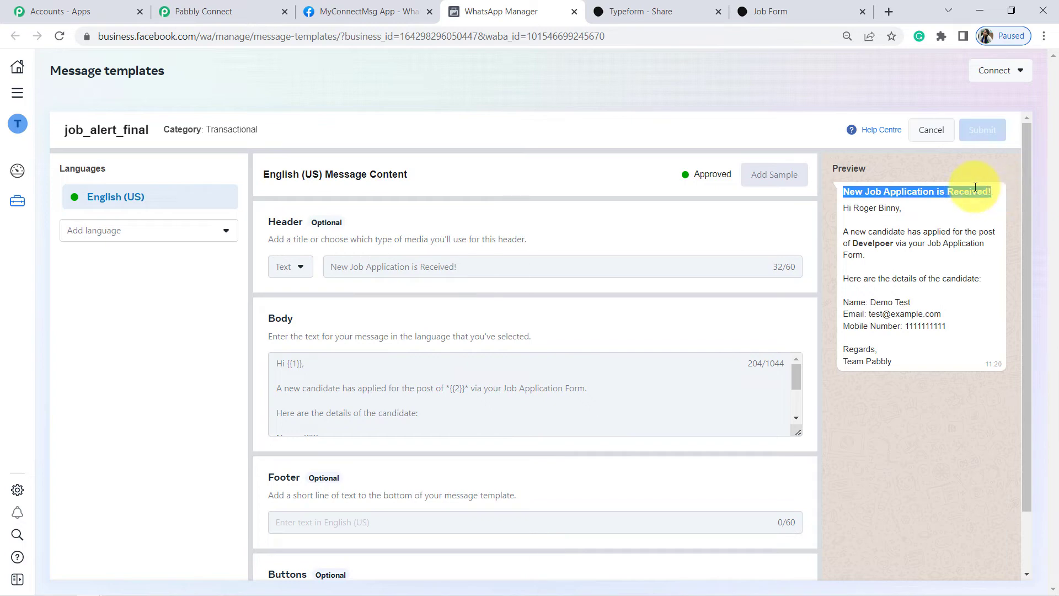
drag(798, 432, 799, 515)
click(287, 362)
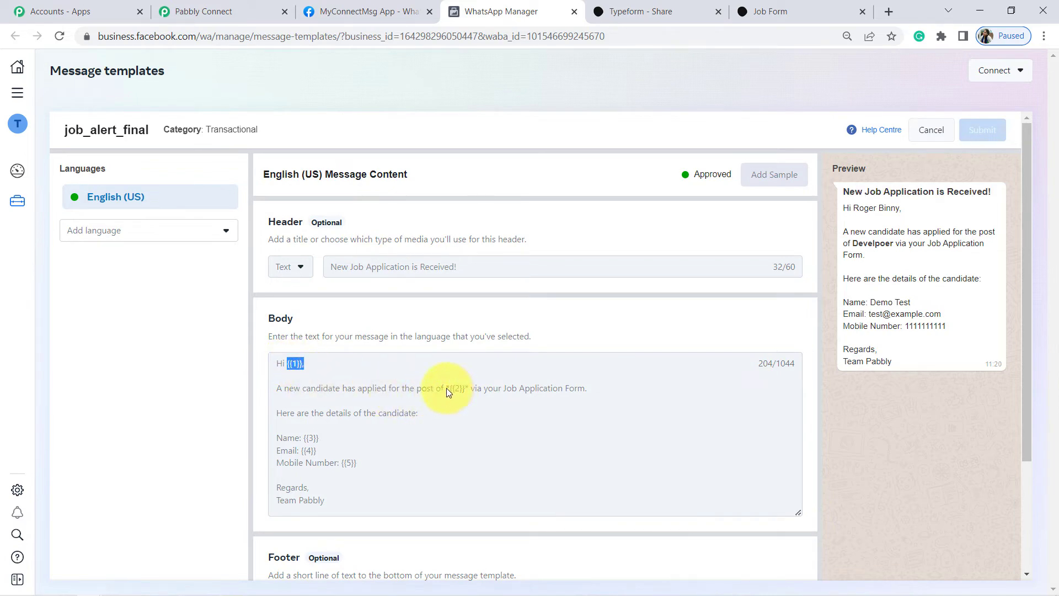
drag(446, 389, 461, 389)
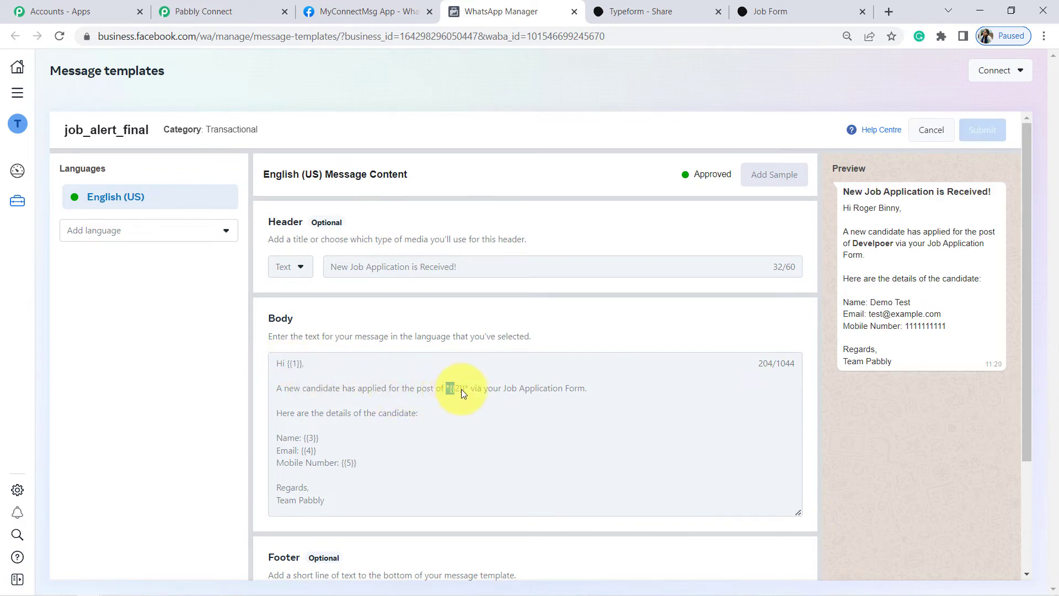
click(303, 435)
click(353, 462)
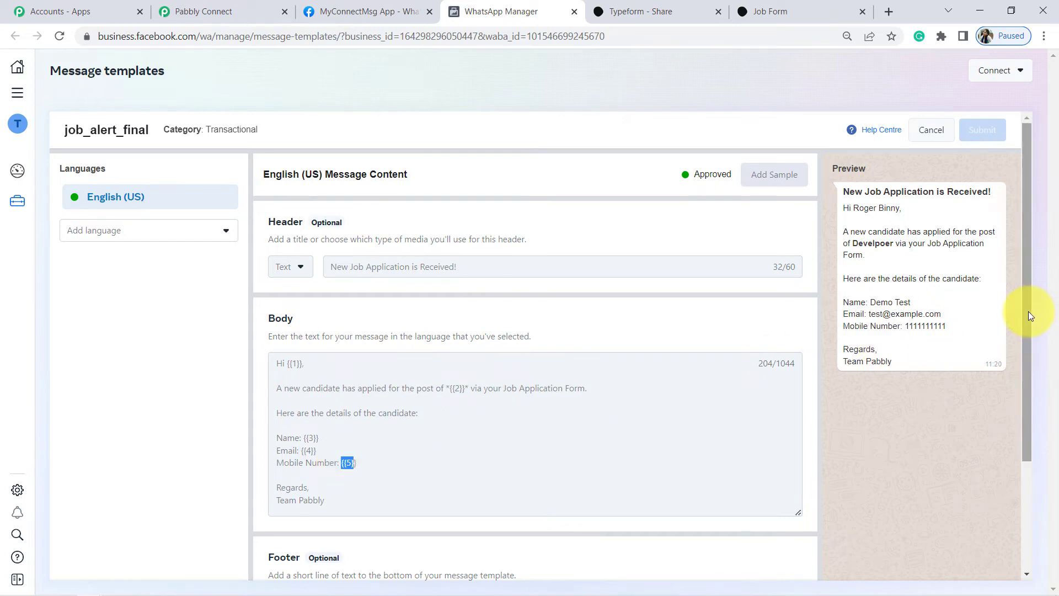
drag(1029, 311, 1038, 370)
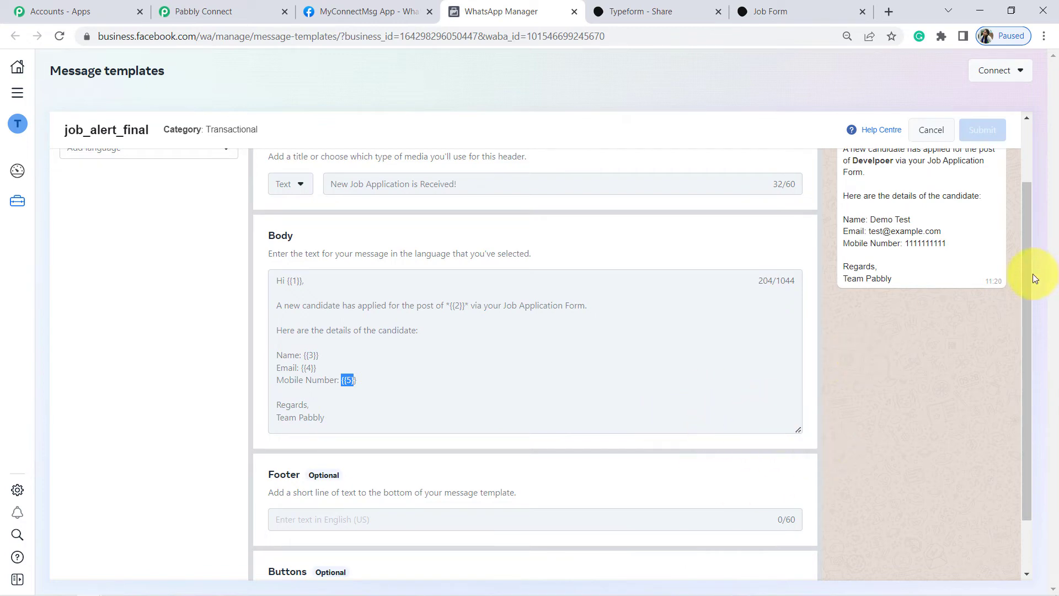
drag(1025, 271, 1044, 367)
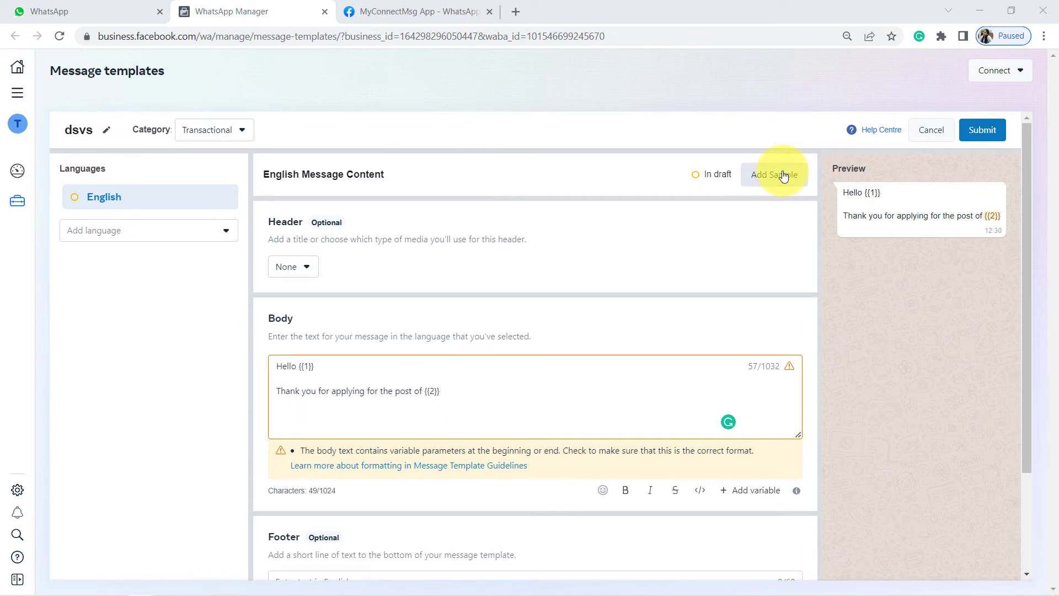
Inspect the dsvs draft's Add Sample form for {{1}} and {{2}}, then close it without samples.
click(784, 175)
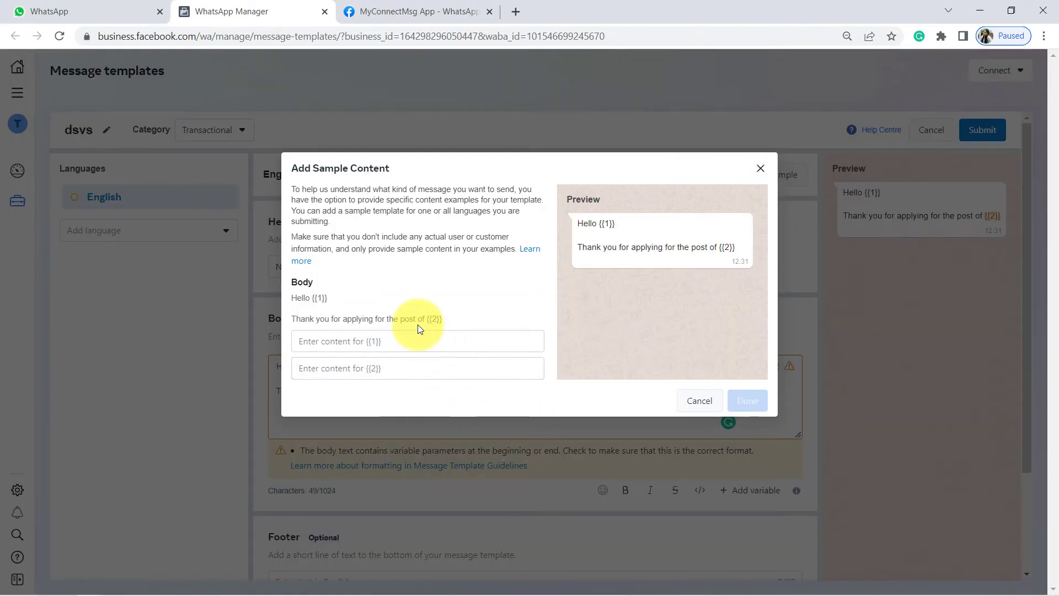
drag(600, 224, 647, 224)
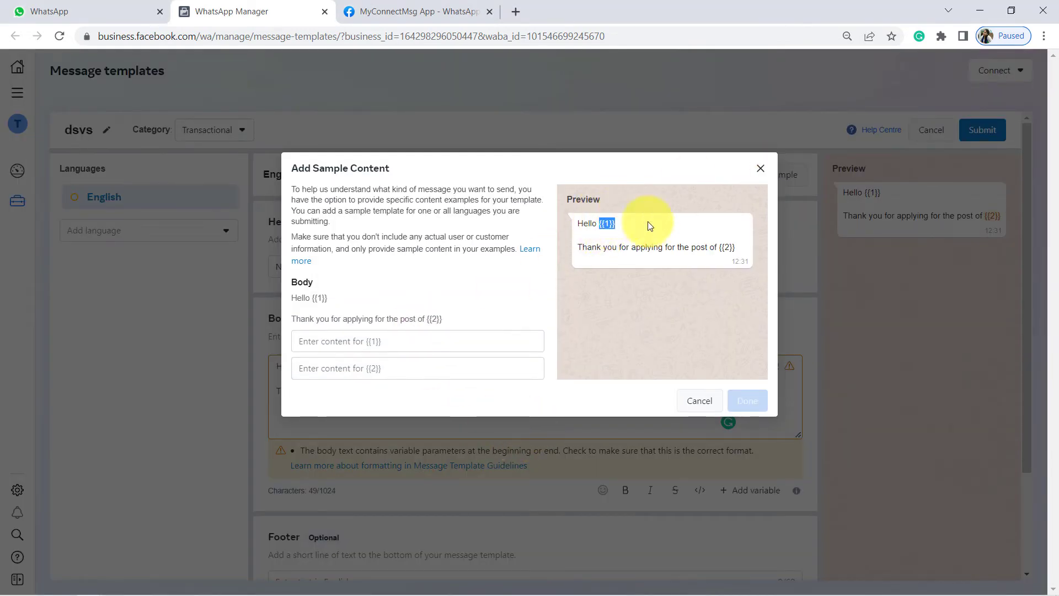
drag(719, 244, 750, 250)
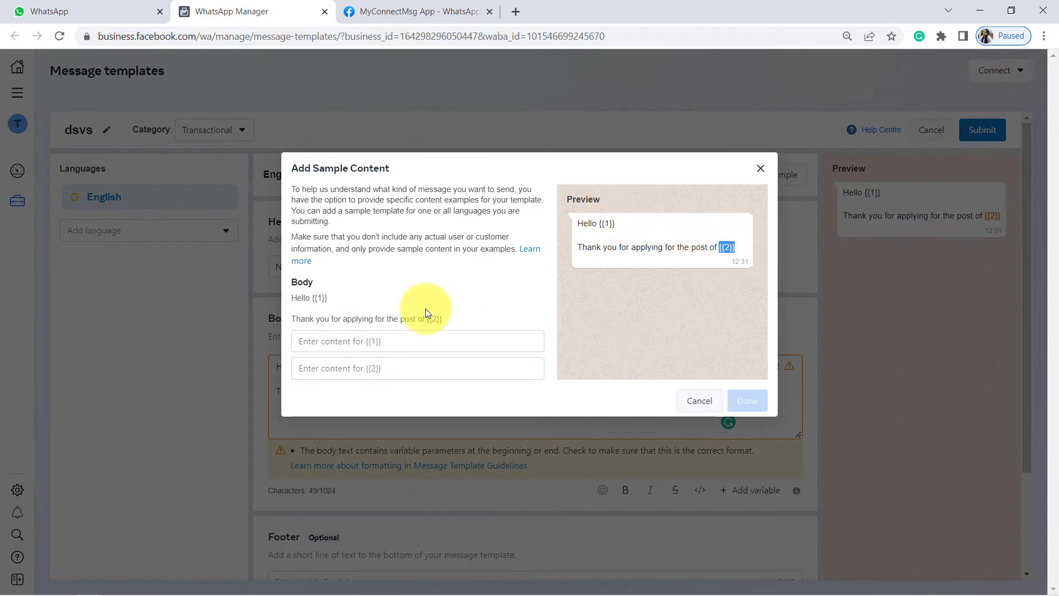
click(362, 338)
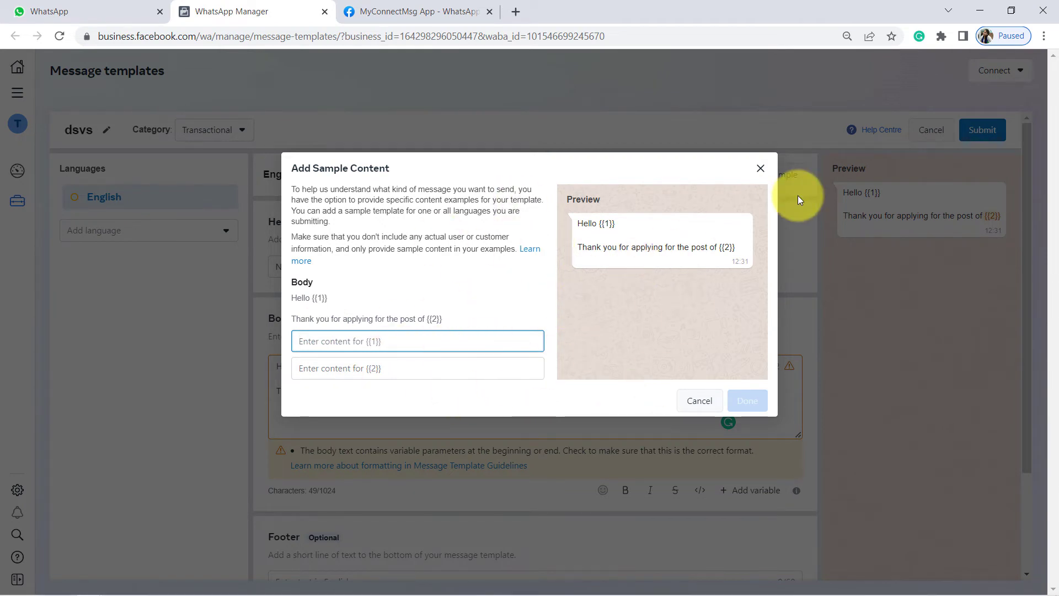
click(761, 176)
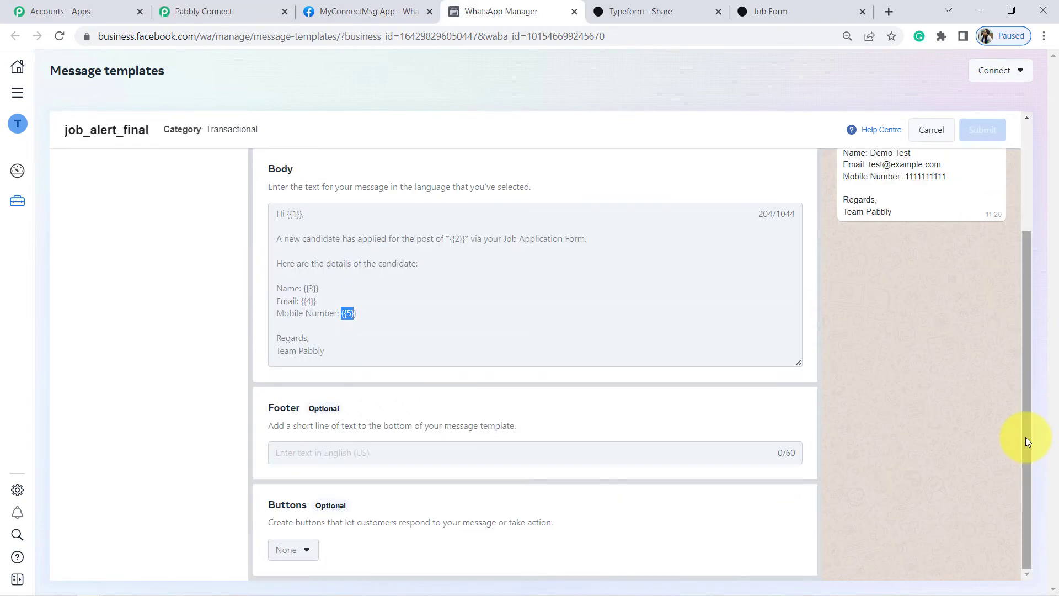
scroll(1020, 331, up, 3)
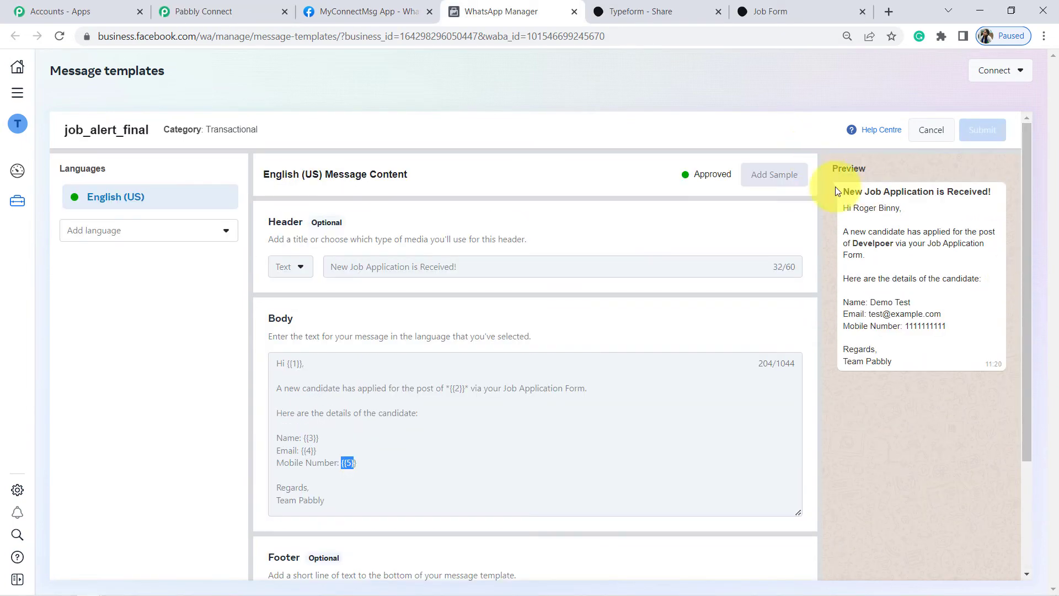
Search the Template Name dropdown for 'jo', pick job_alert_final, and reach Recipient Mobile Number.
click(203, 12)
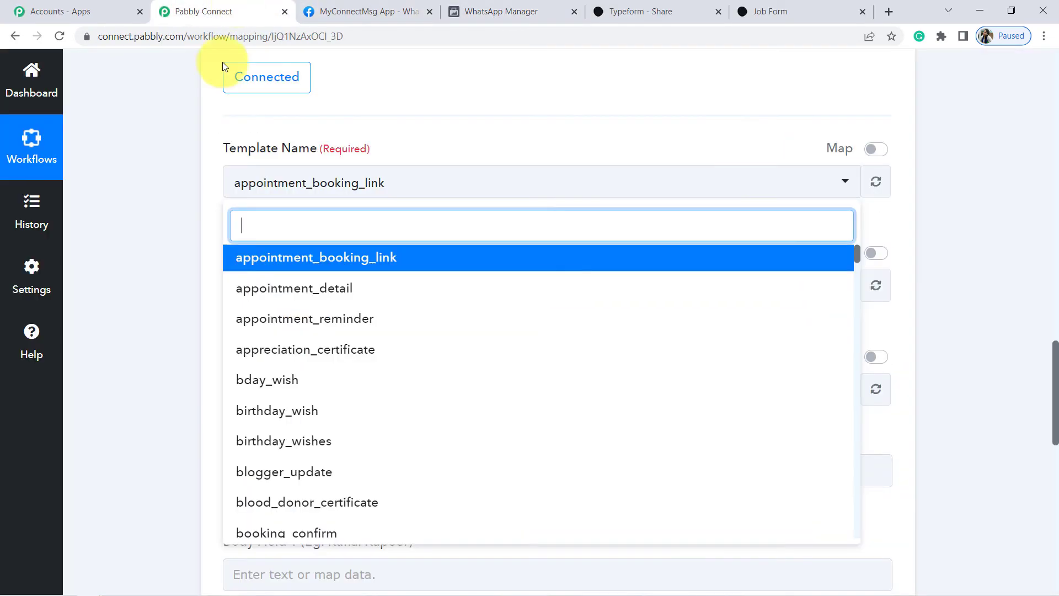
text(job)
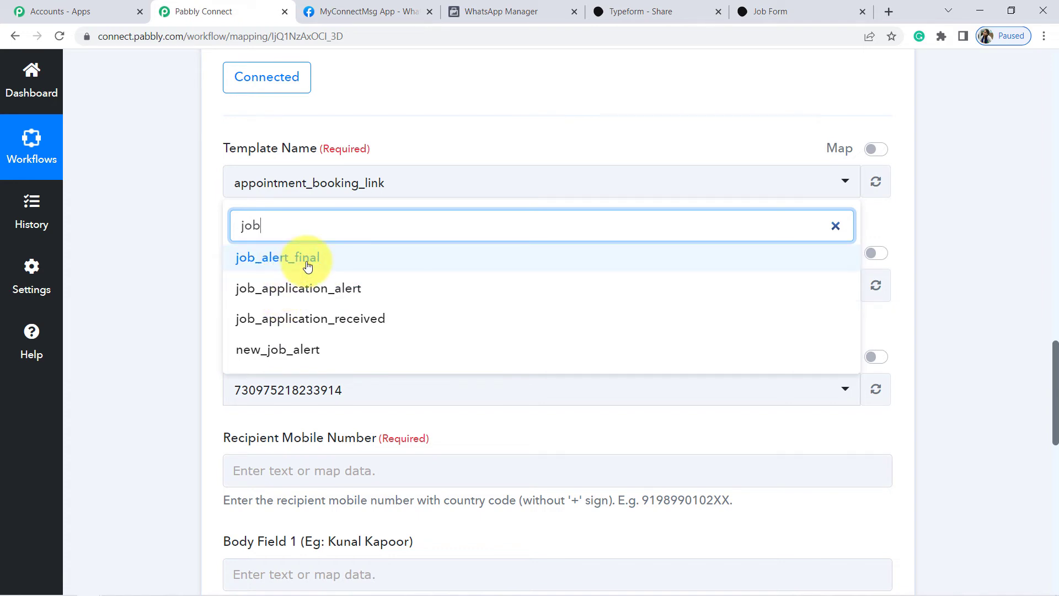
click(307, 262)
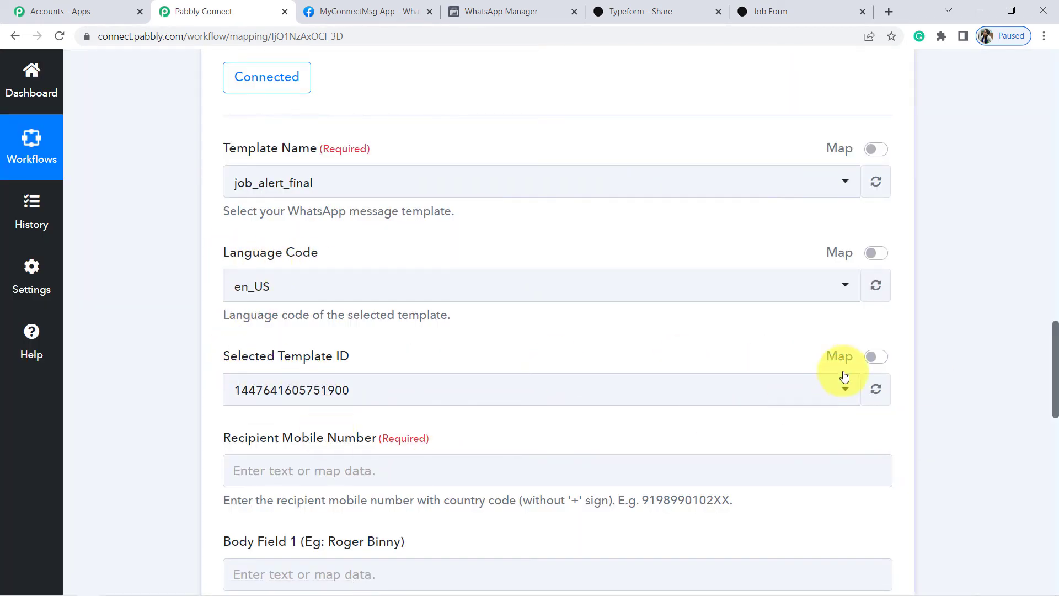
drag(1056, 333, 1057, 381)
click(248, 202)
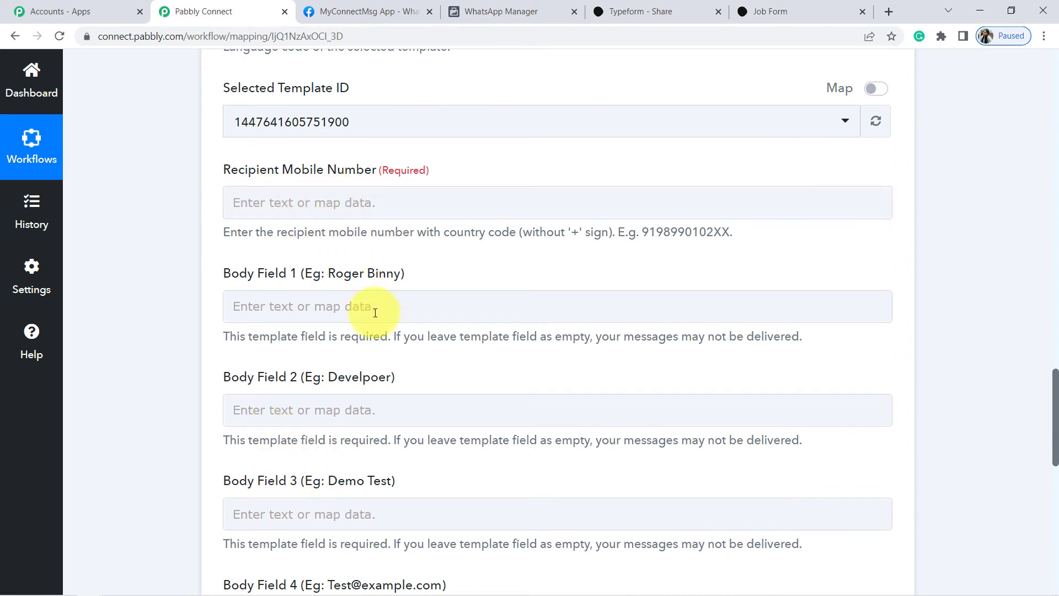
Compare the template's {{1}} placeholder with Pabbly's Recipient Mobile Number and Body Field 1.
drag(485, 5, 430, 28)
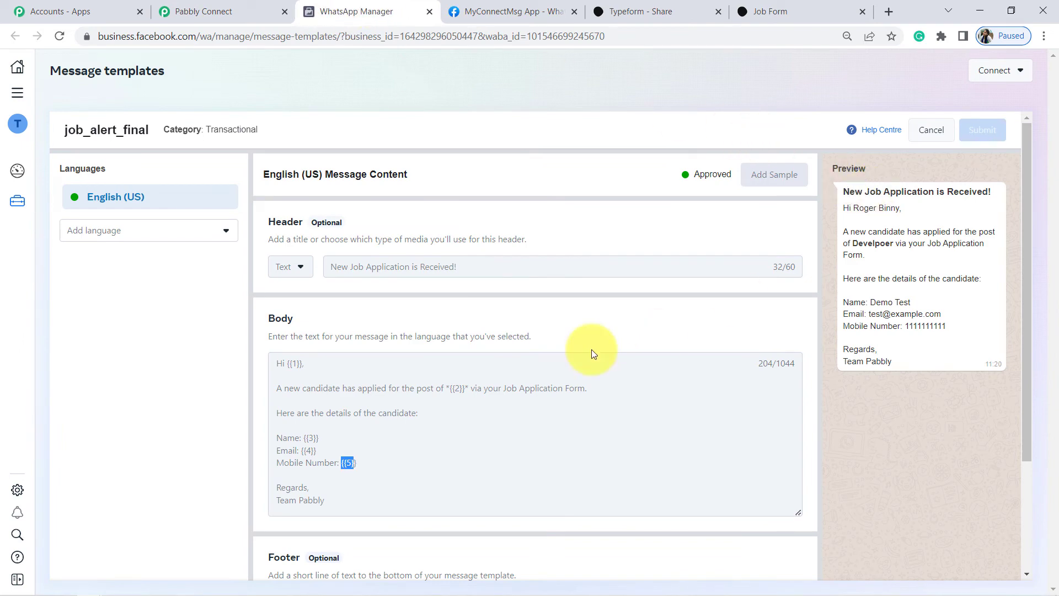
drag(287, 364, 302, 366)
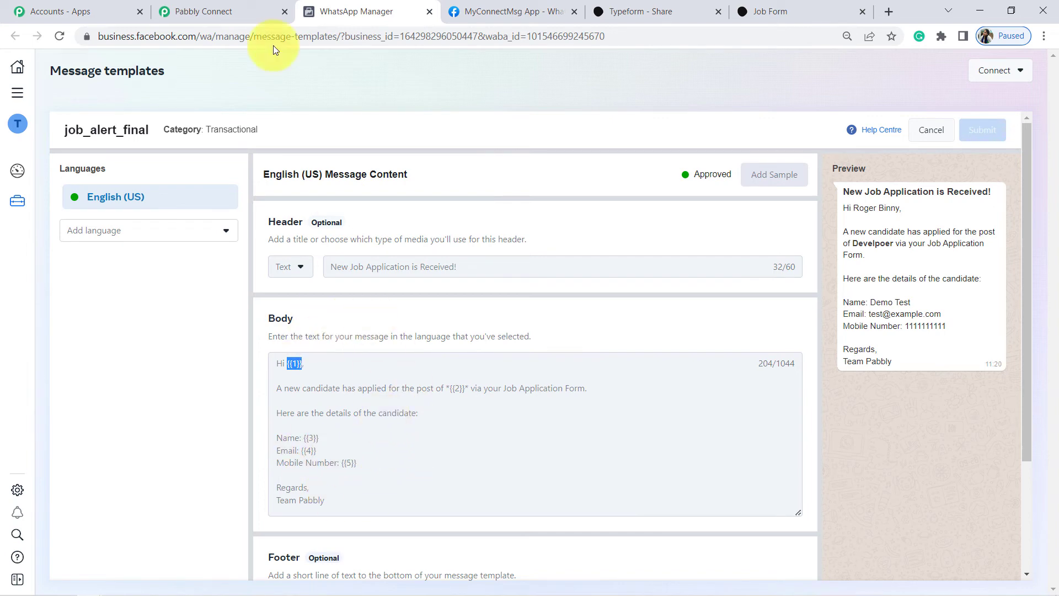
click(216, 8)
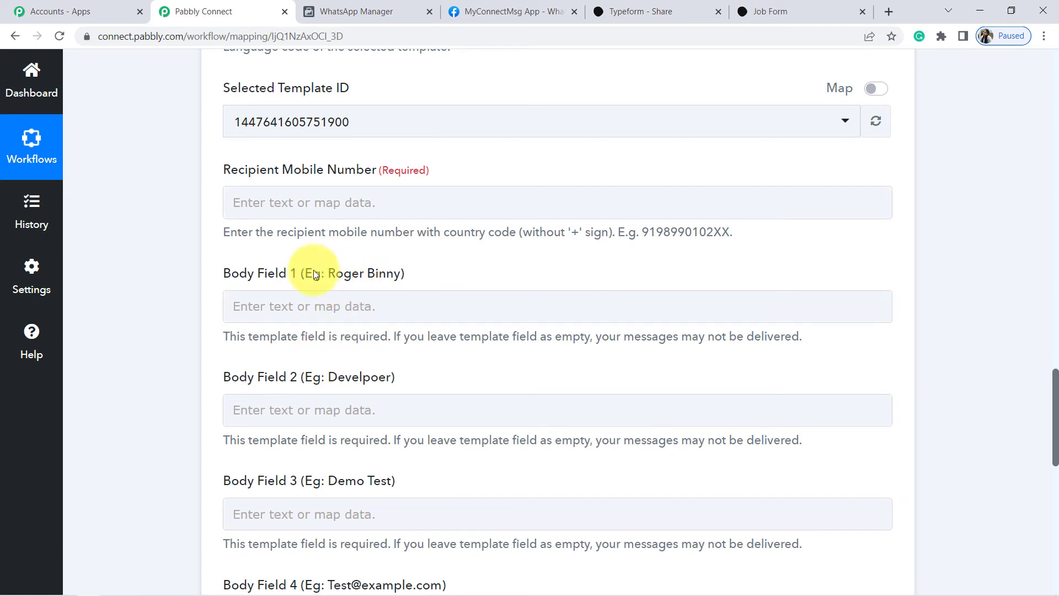
click(329, 11)
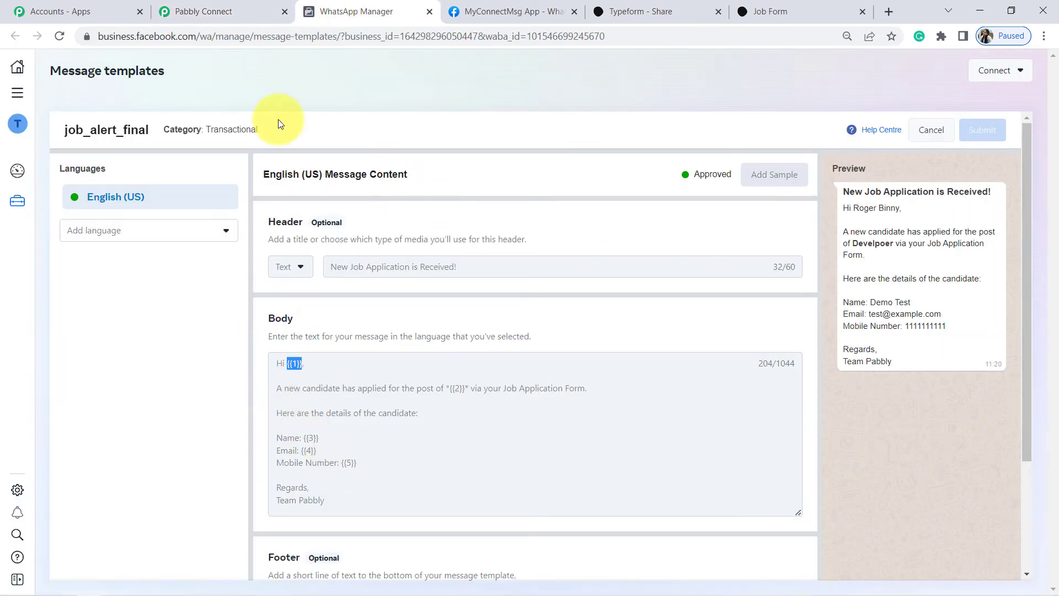
click(192, 10)
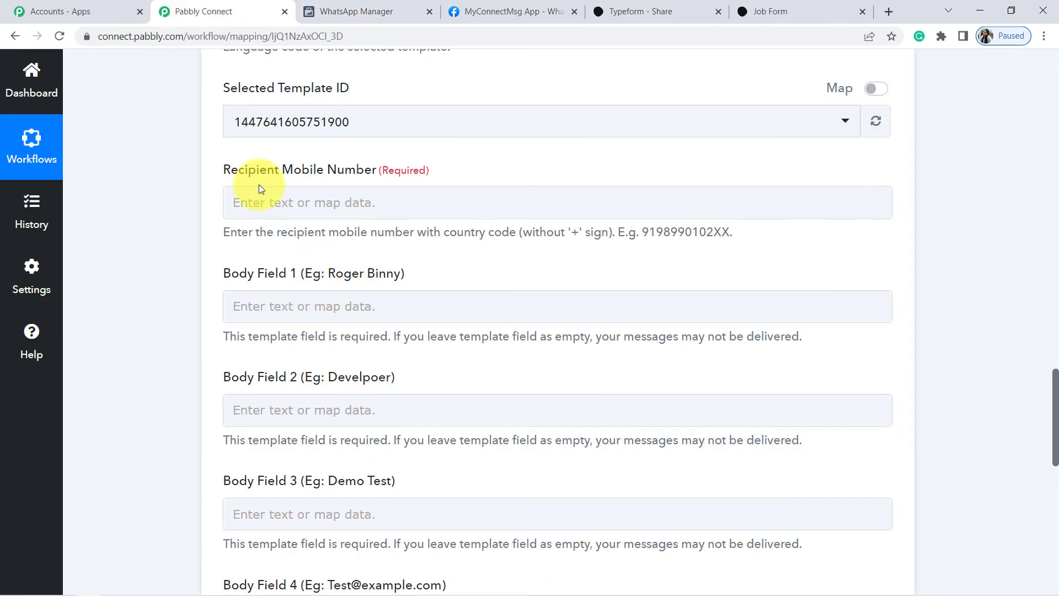
drag(239, 171, 364, 209)
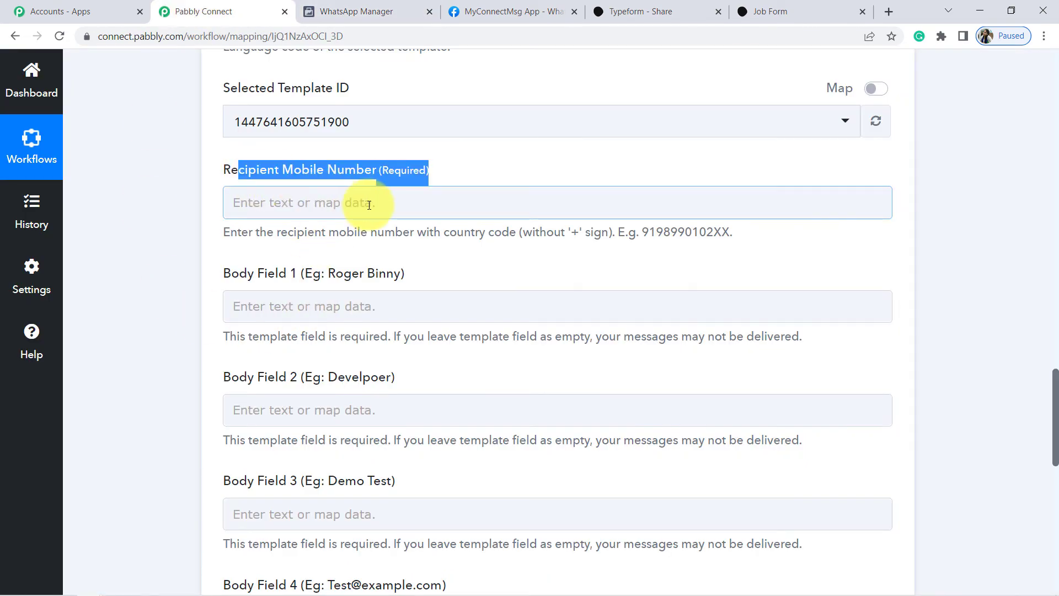
click(174, 267)
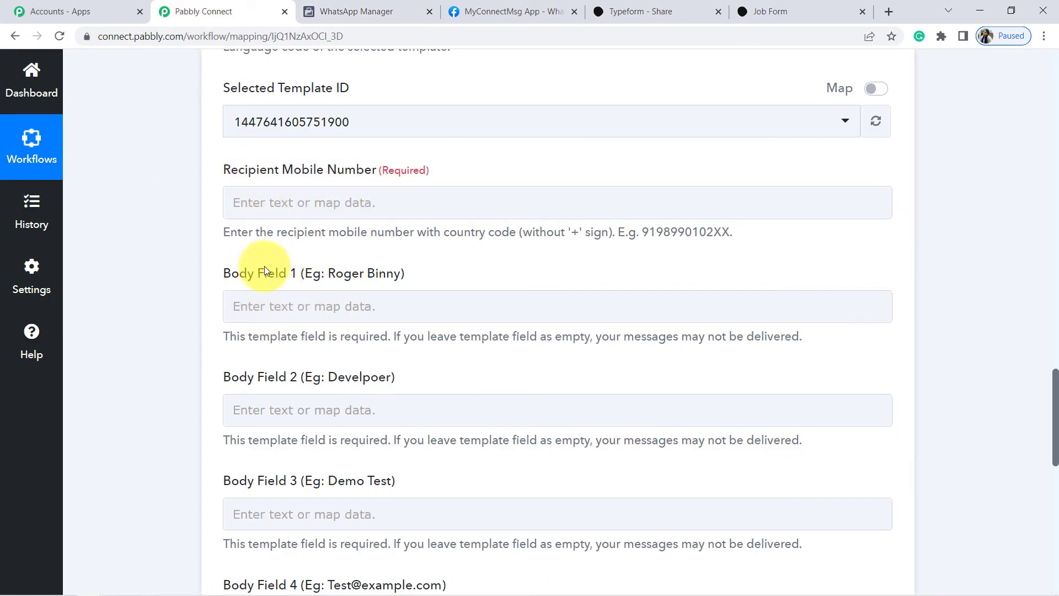
drag(264, 266, 344, 269)
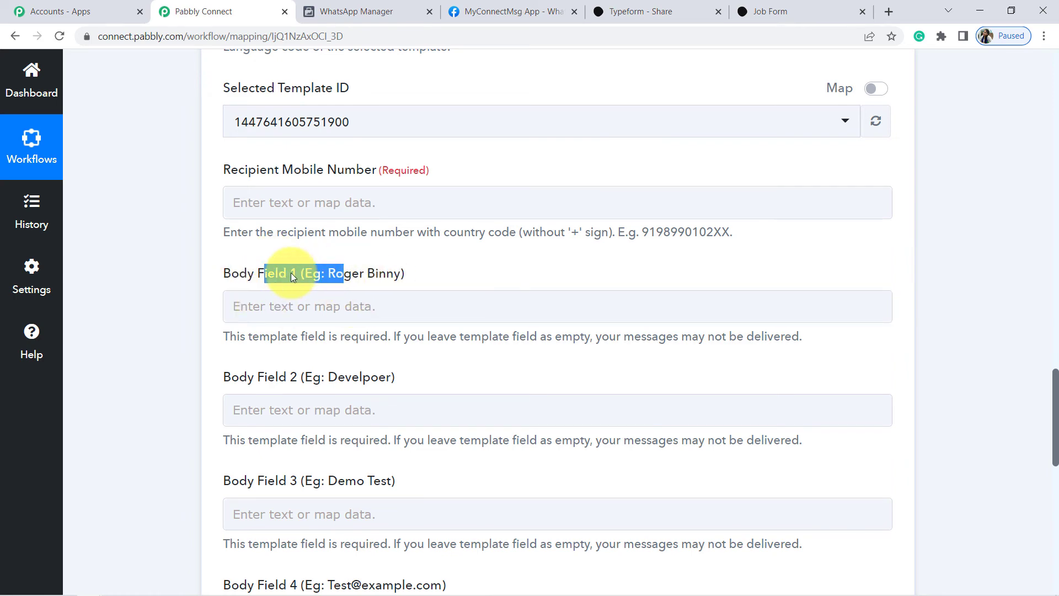
click(347, 5)
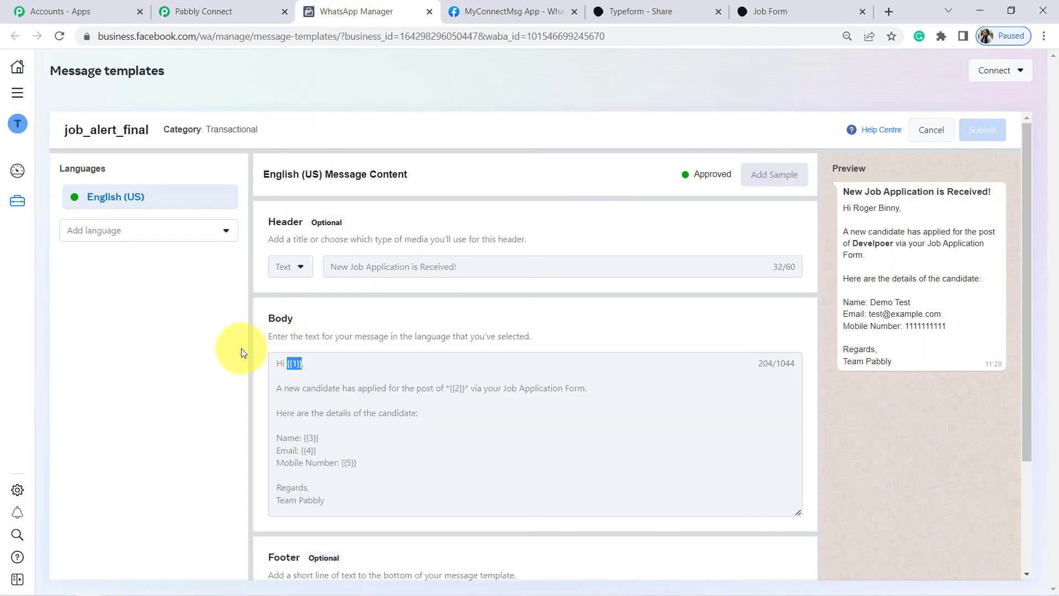
click(204, 11)
Type the template's example recipient name into Body Field 1 and close the mapping list.
click(304, 305)
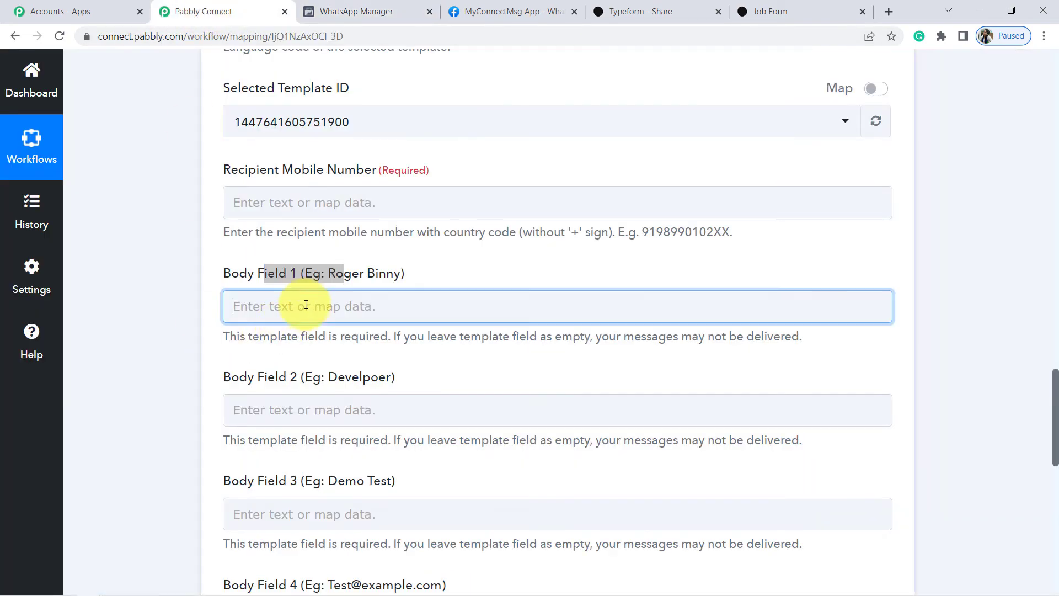
text(Roger Binny)
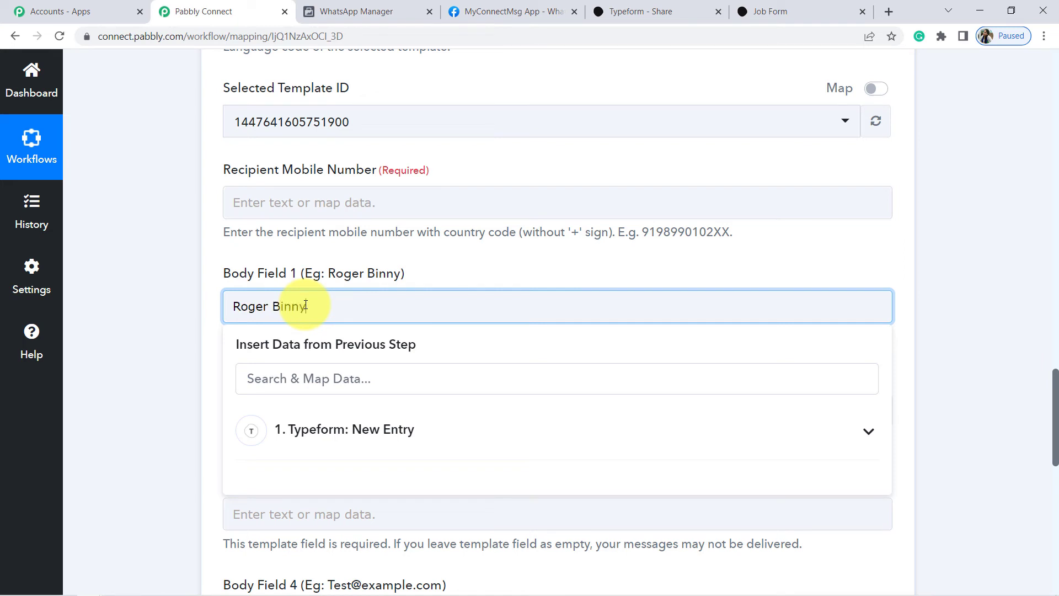
click(91, 300)
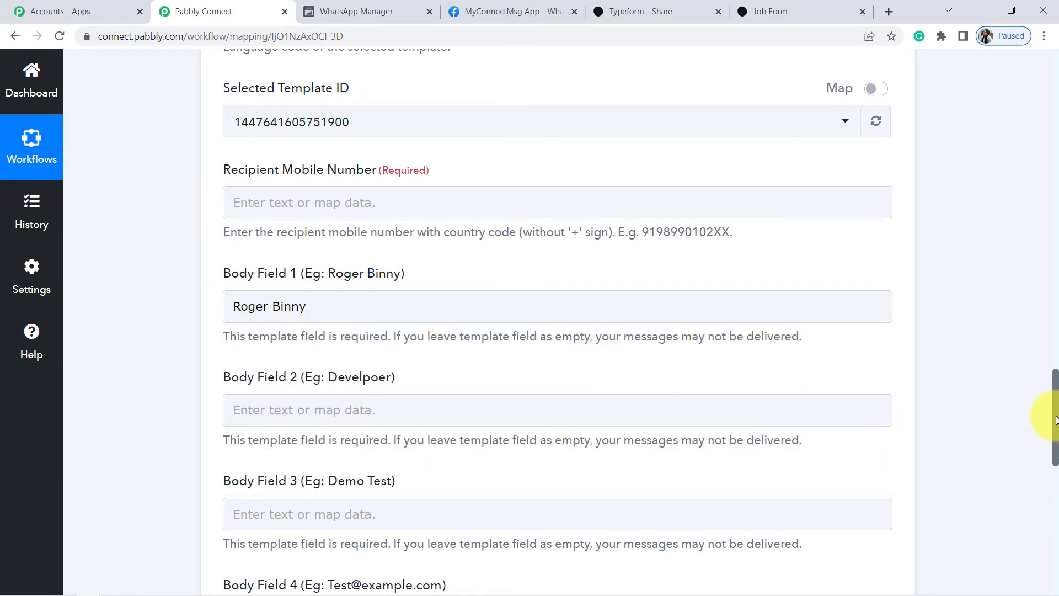
scroll(1055, 425, down, 3)
Check the template's {{2}} job-post variable in WhatsApp Manager, then return to Pabbly.
drag(230, 223, 275, 224)
click(389, 221)
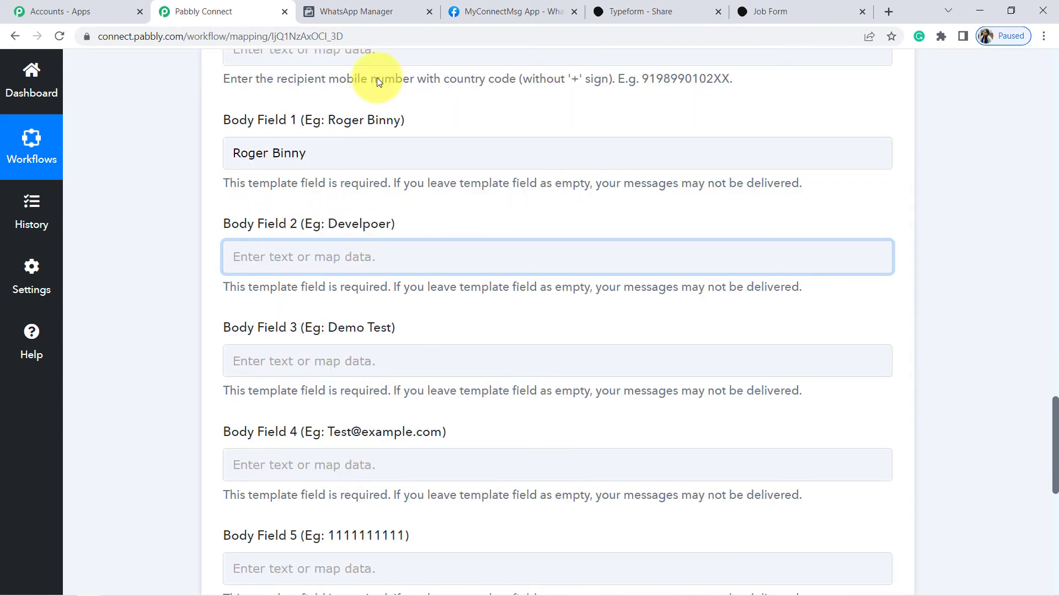
click(356, 10)
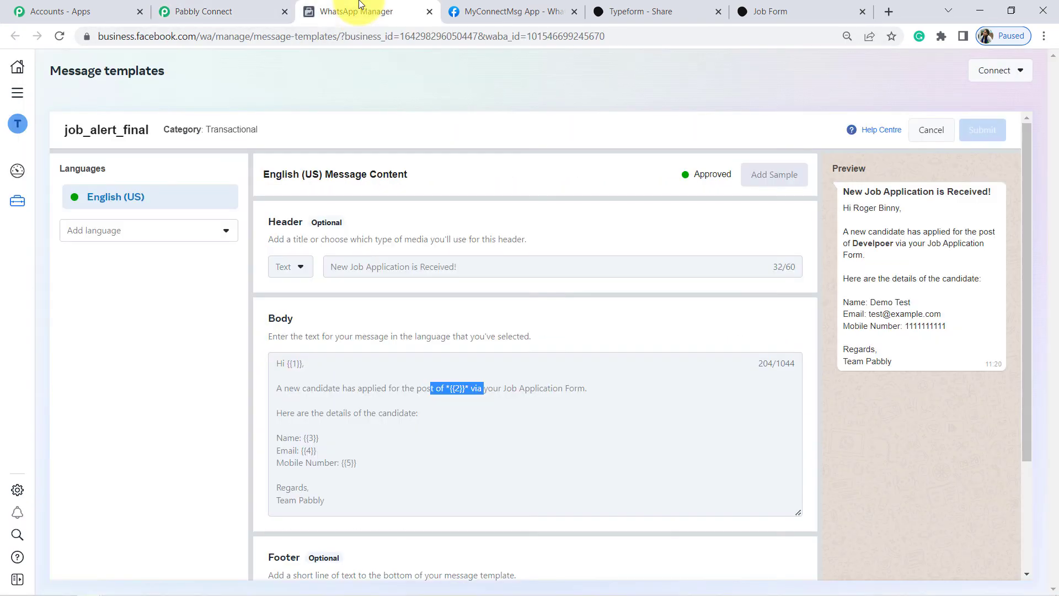
click(437, 406)
drag(396, 389, 506, 388)
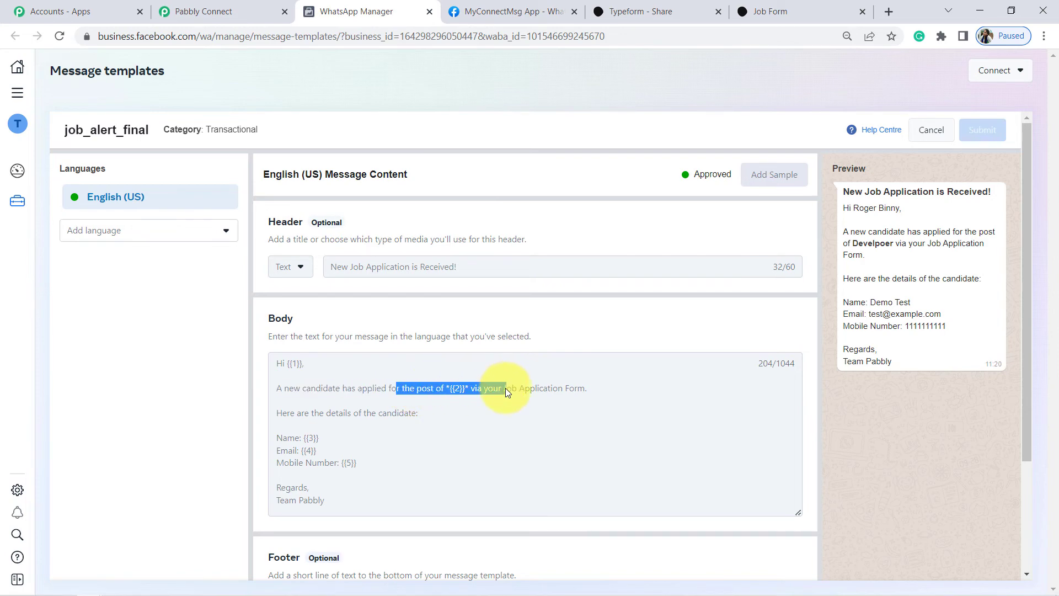
click(190, 11)
click(287, 238)
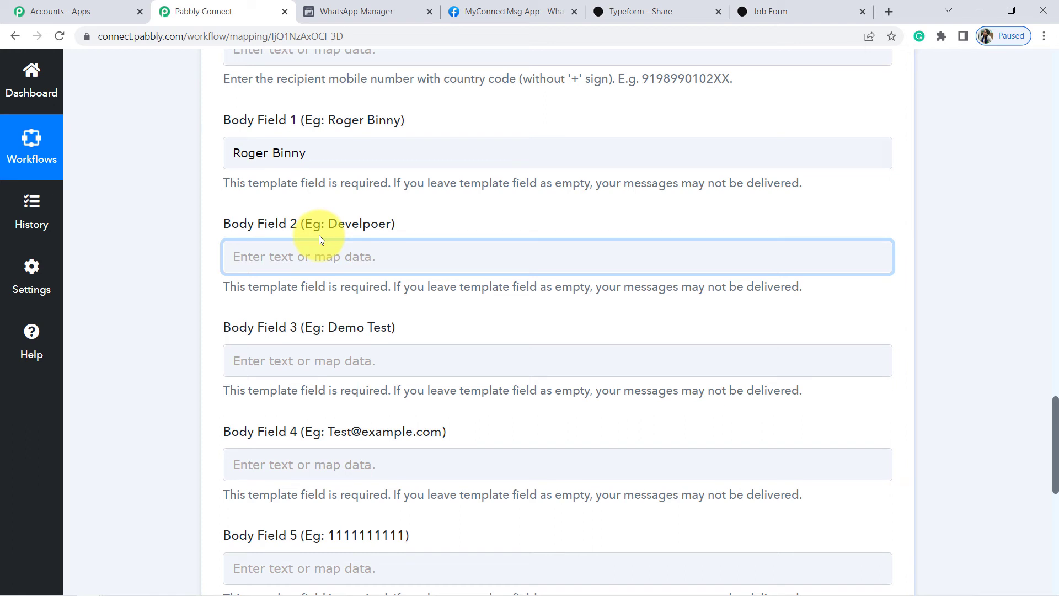
Search Typeform fields for 'digi' and map the Digital Marketing answer into Body Field 2.
click(307, 260)
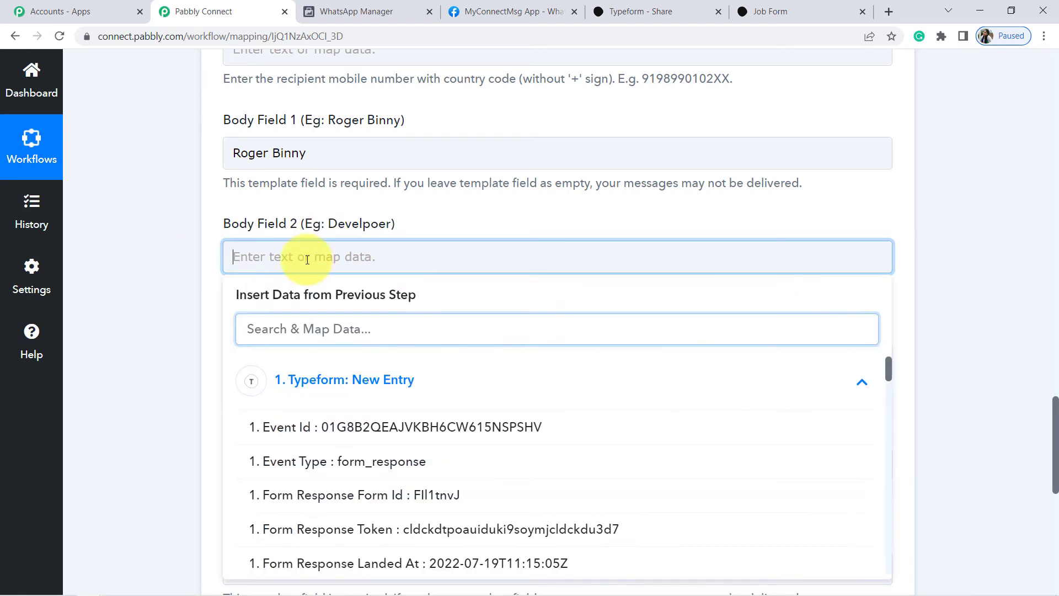
click(368, 385)
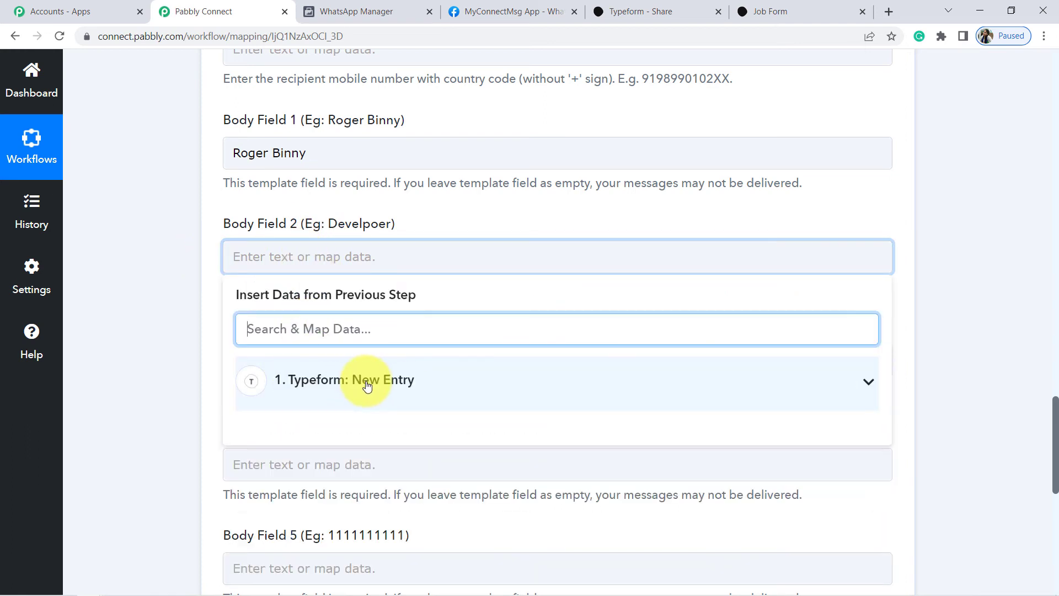
click(368, 385)
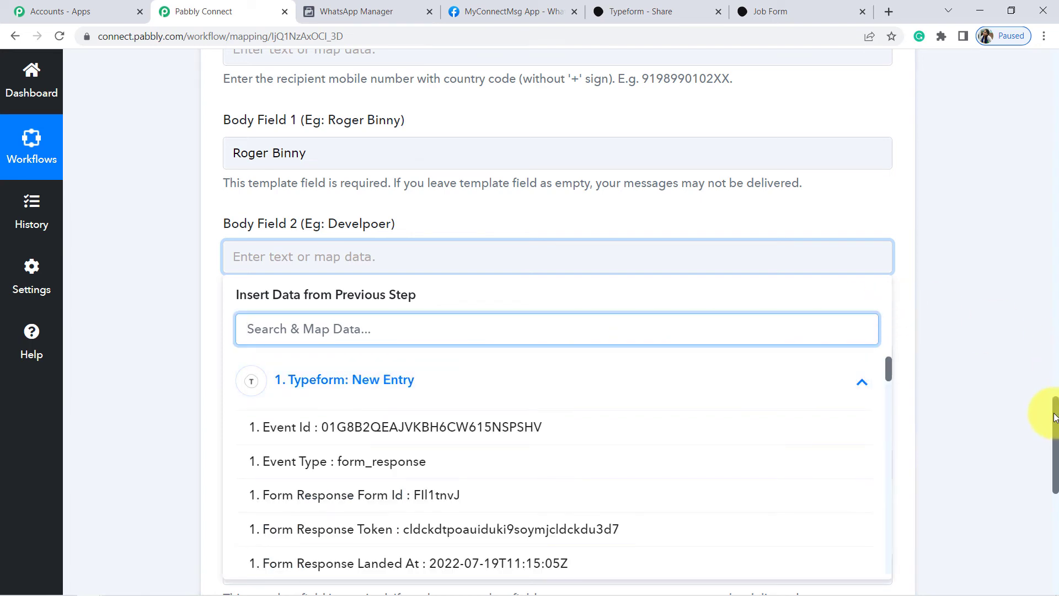
drag(1055, 417, 1056, 459)
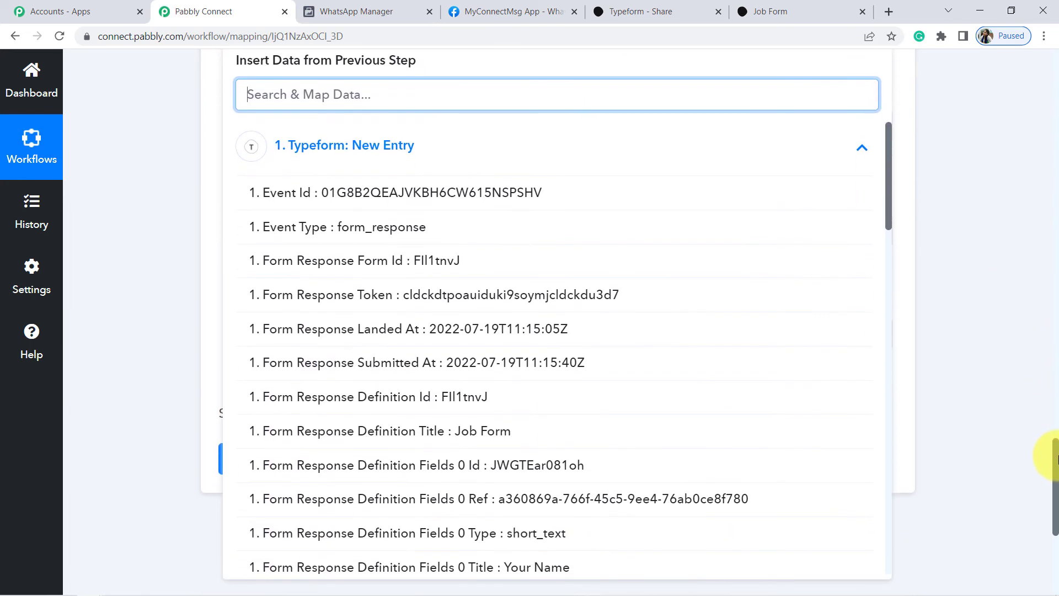
drag(887, 206, 893, 400)
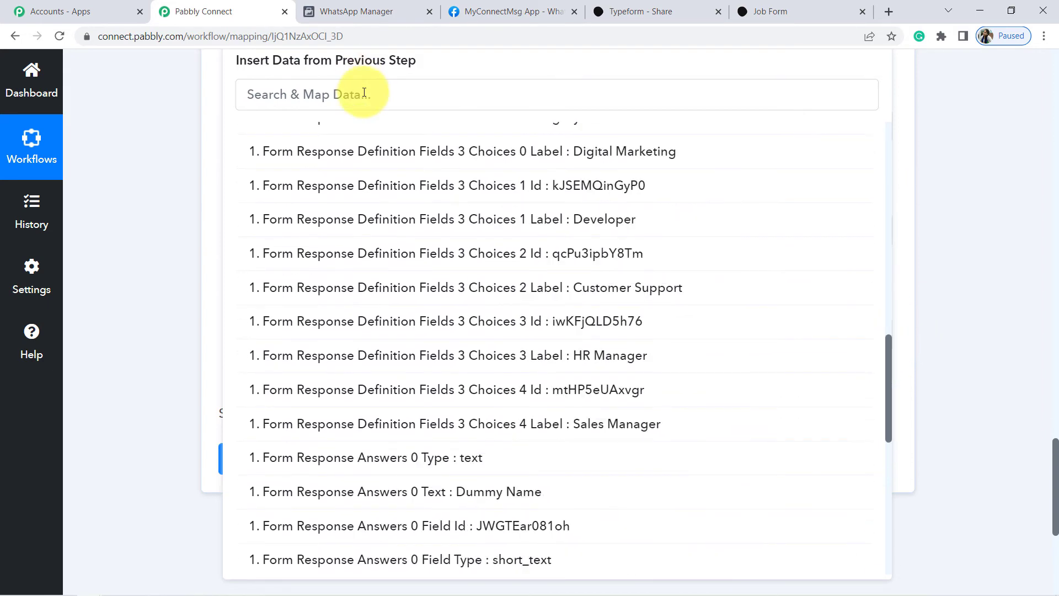
click(364, 92)
text(digi)
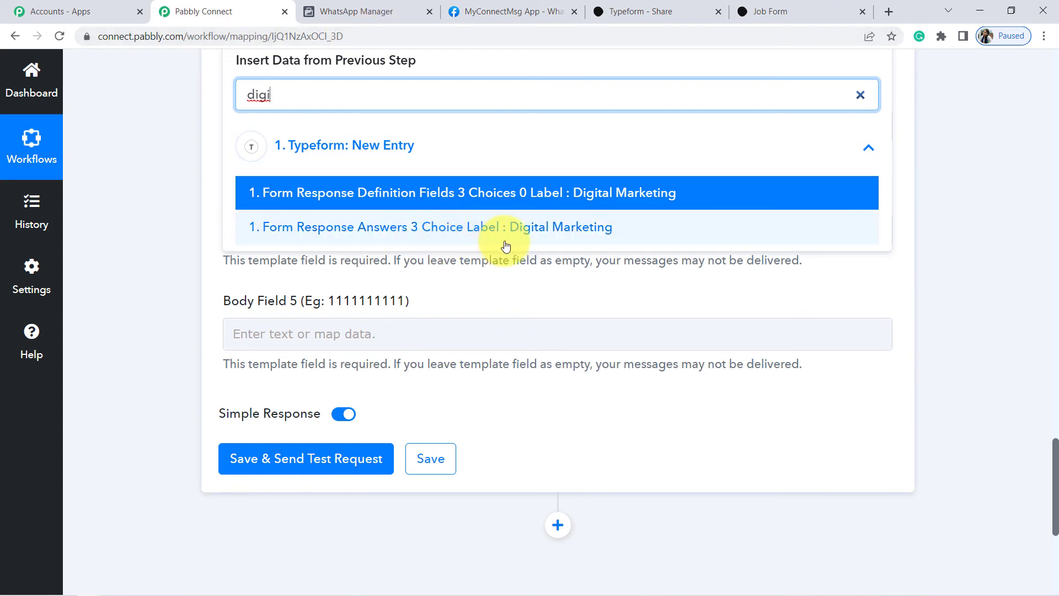
click(607, 200)
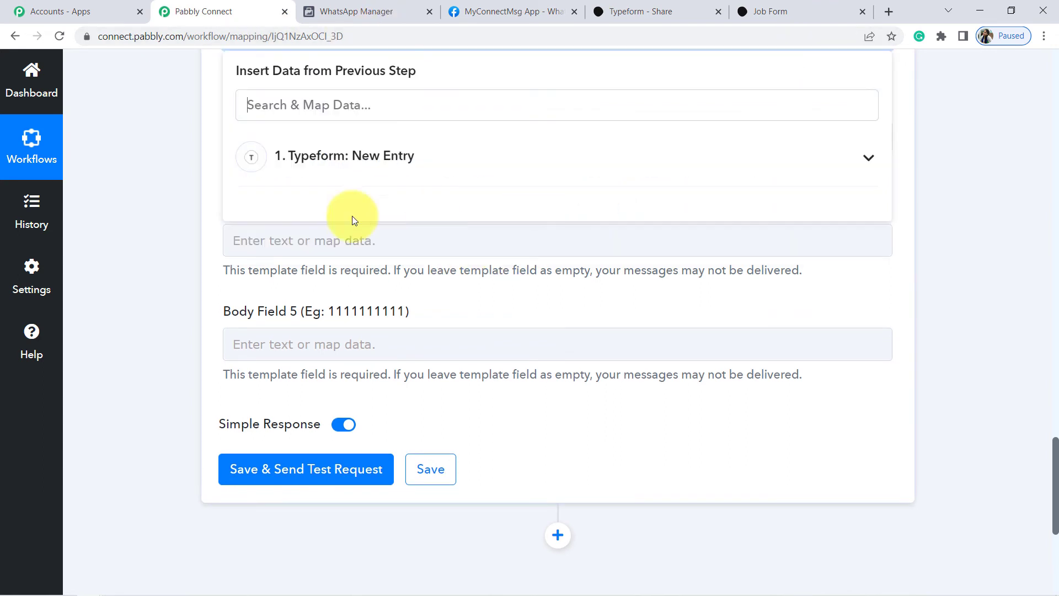
click(141, 219)
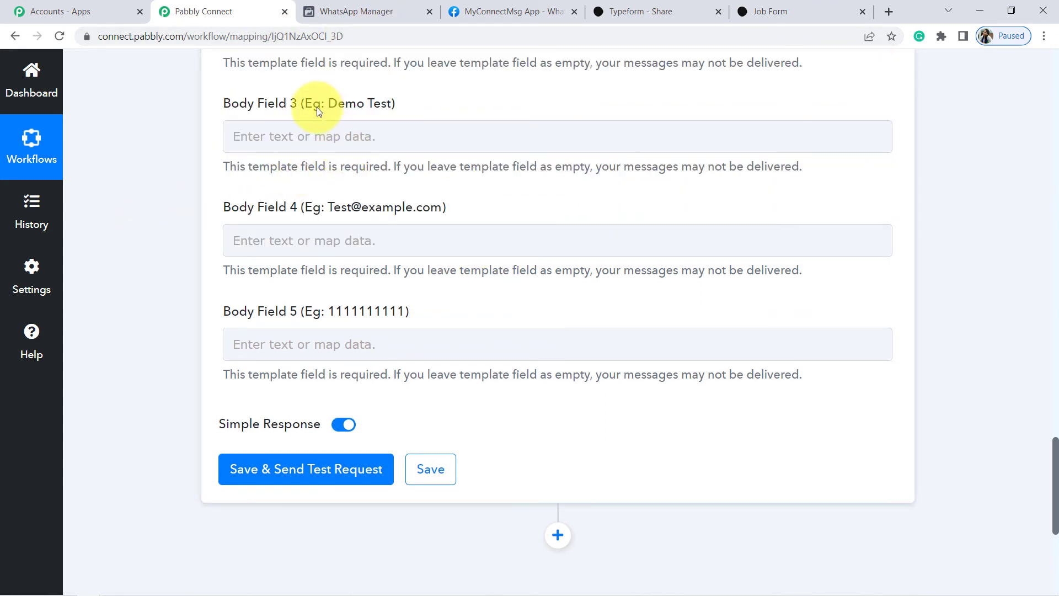
Recheck the template variables, then map Typeform's Dummy Name answer into Body Field 3.
click(360, 10)
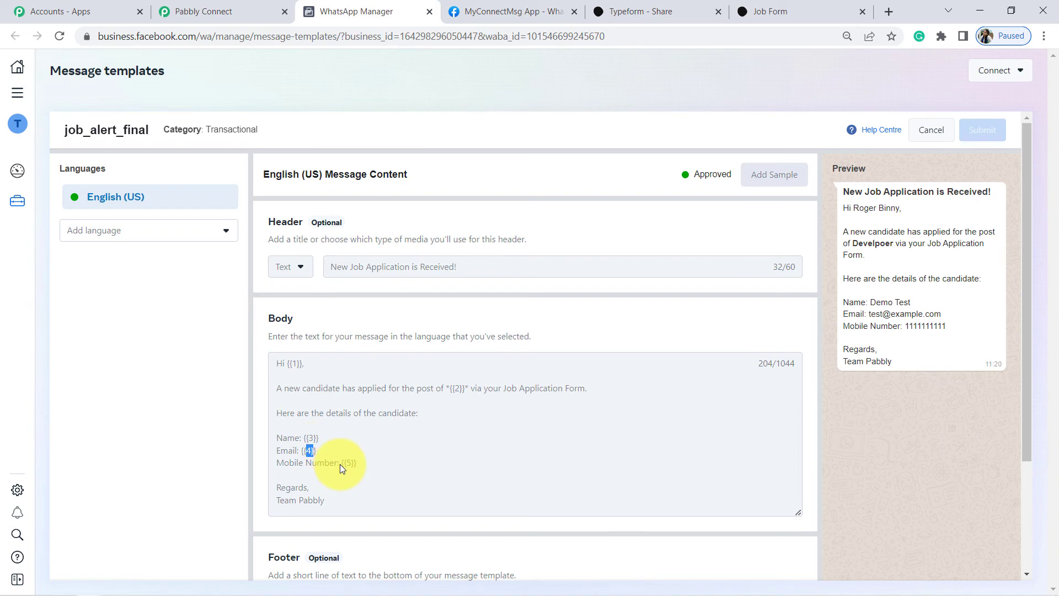
click(201, 7)
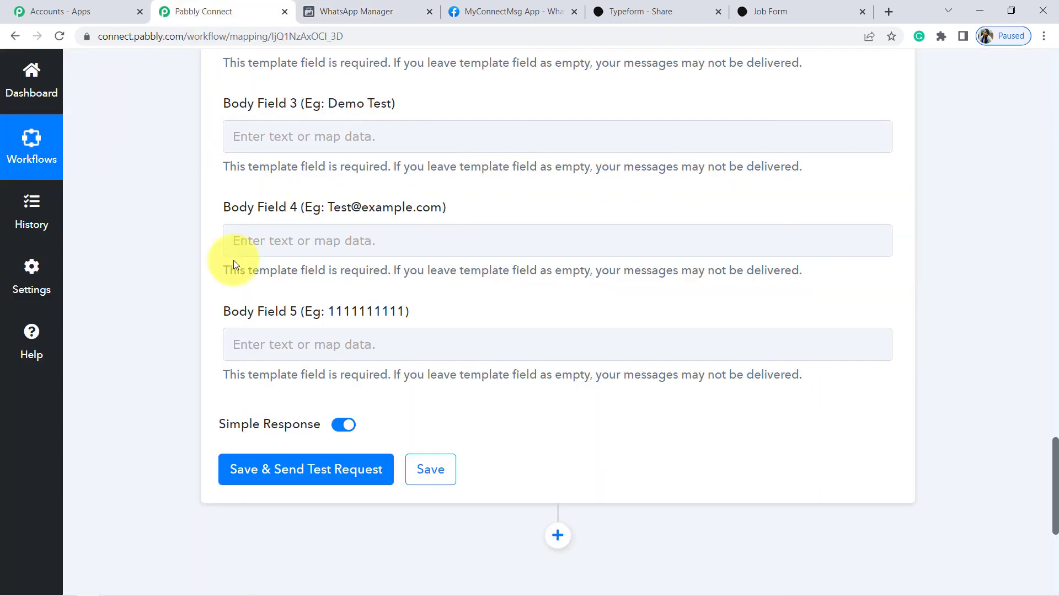
click(301, 144)
click(360, 256)
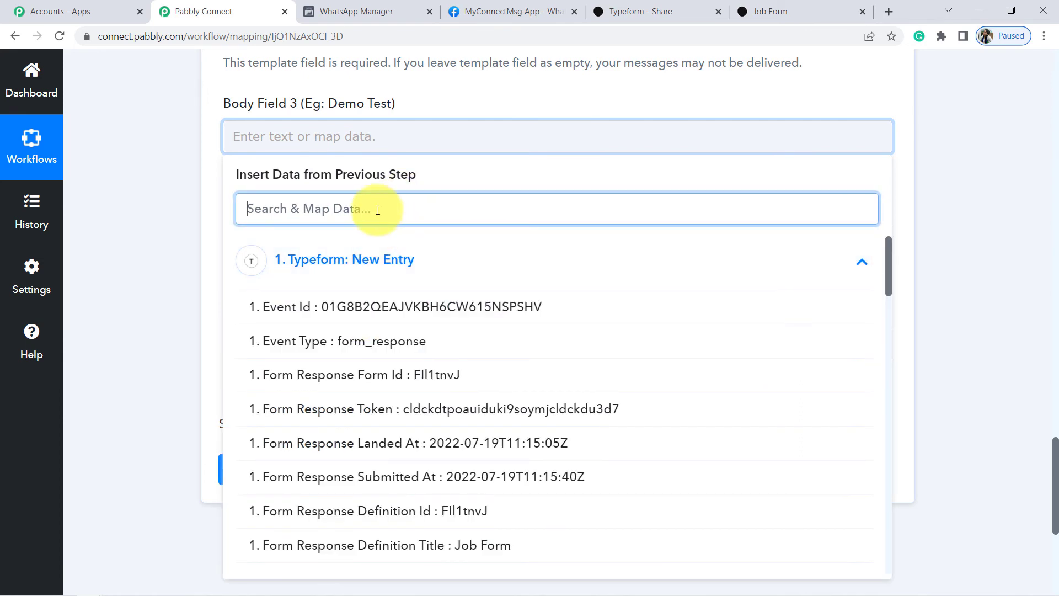
text(name)
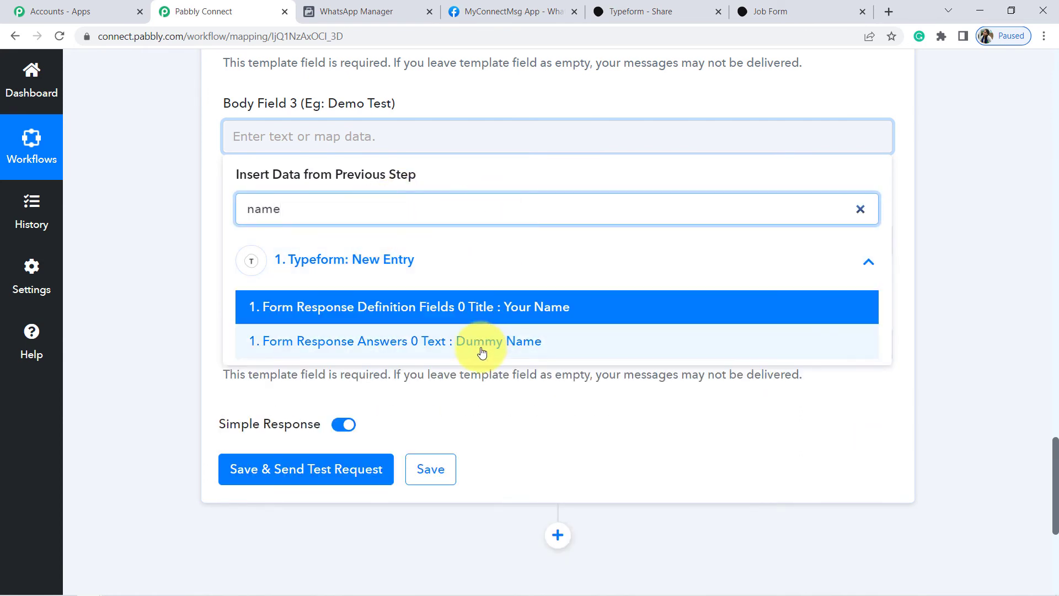
click(480, 367)
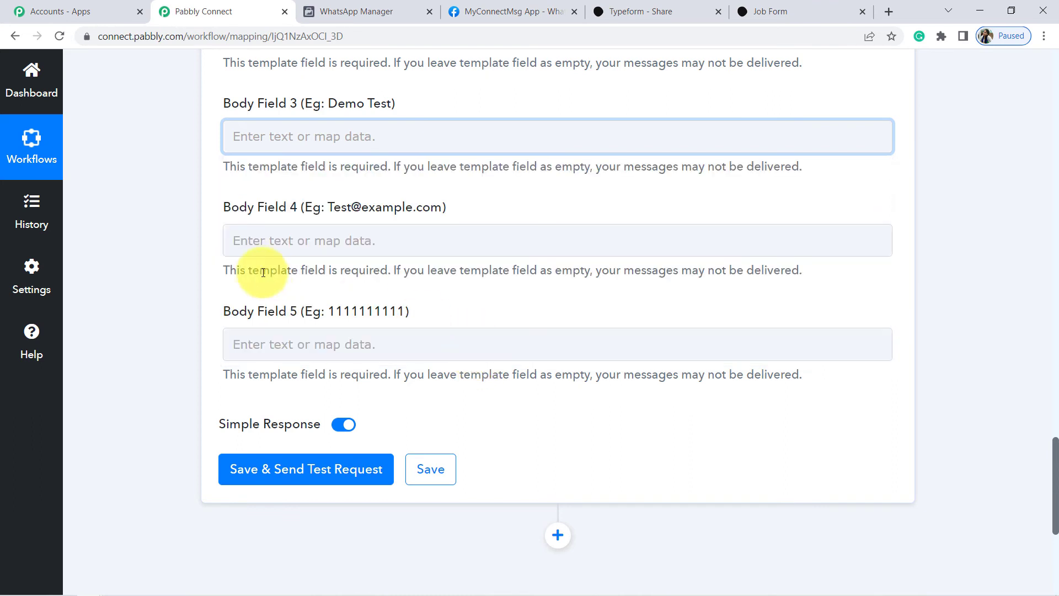
click(262, 136)
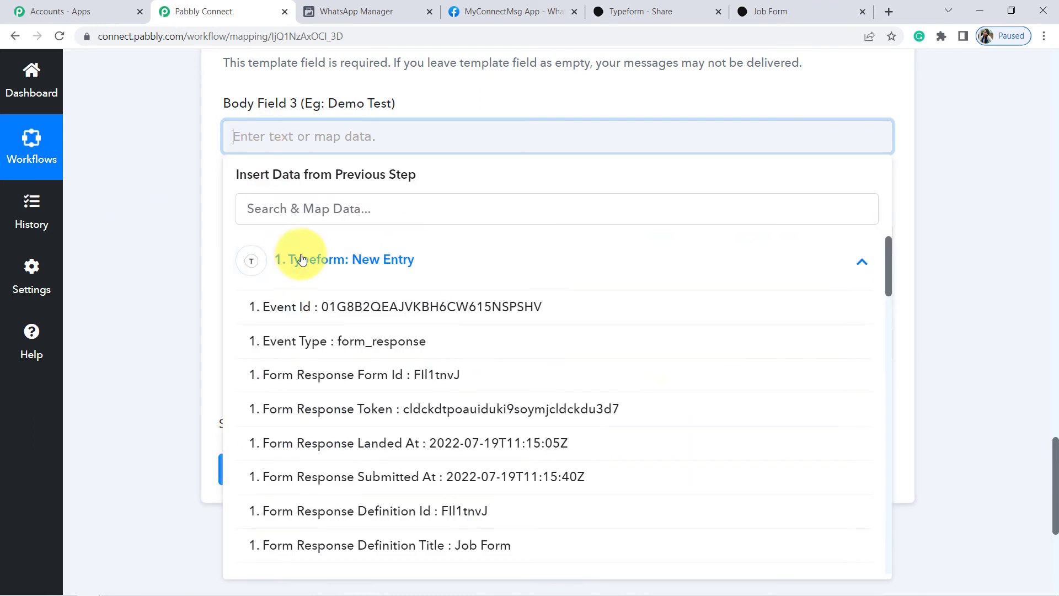
click(331, 213)
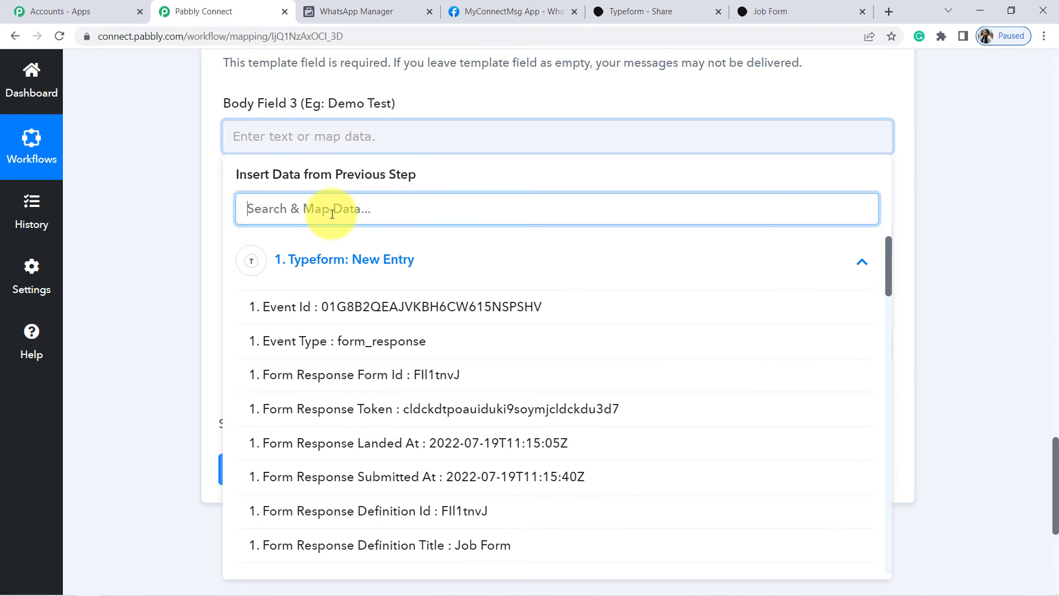
text(dumm)
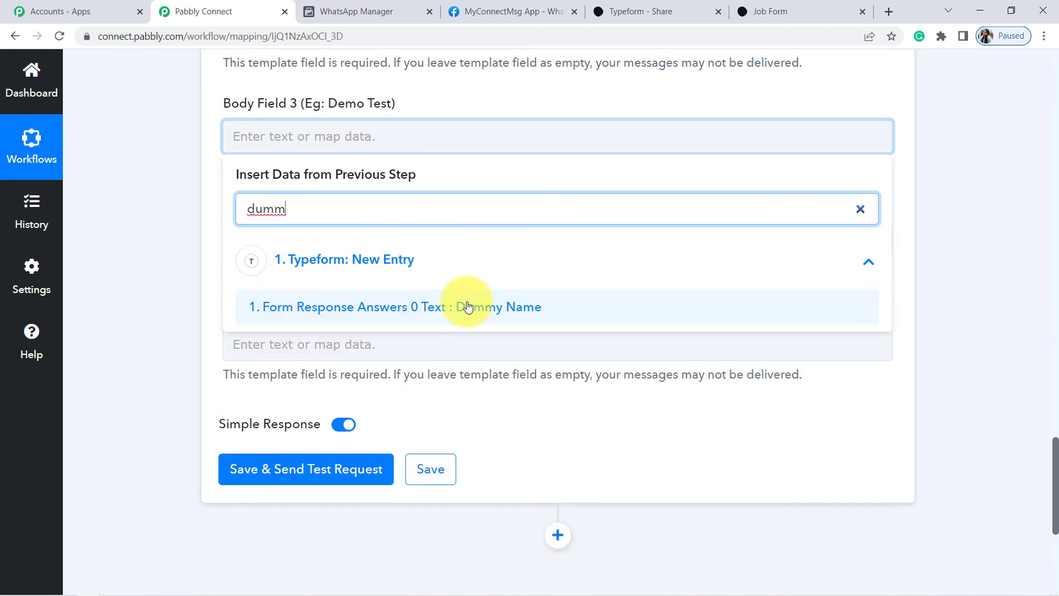
click(469, 304)
click(171, 223)
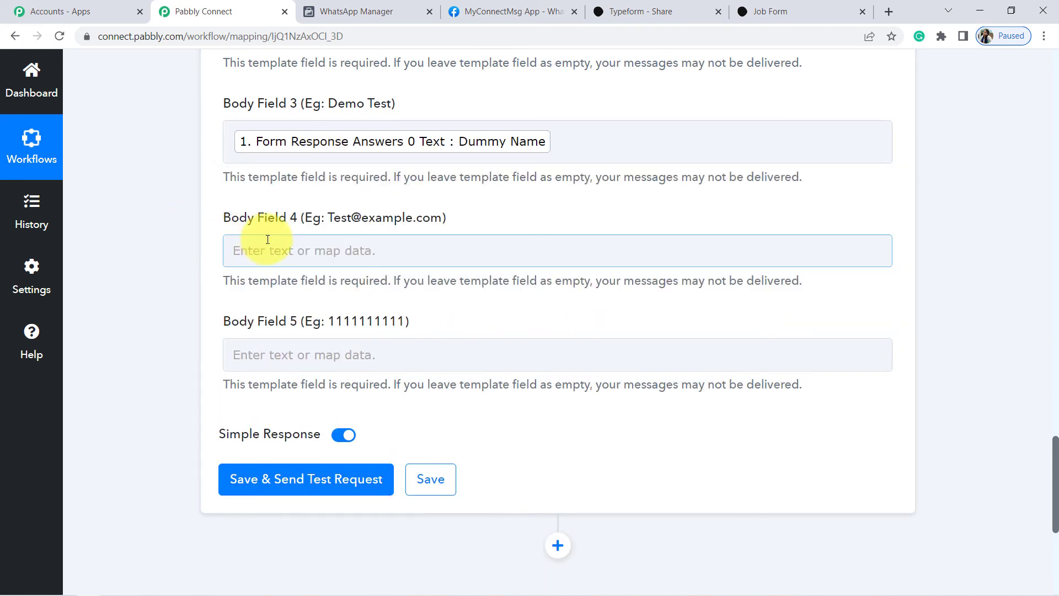
Map the submitted email answer into Body Field 4 by searching '@'.
click(314, 249)
click(318, 327)
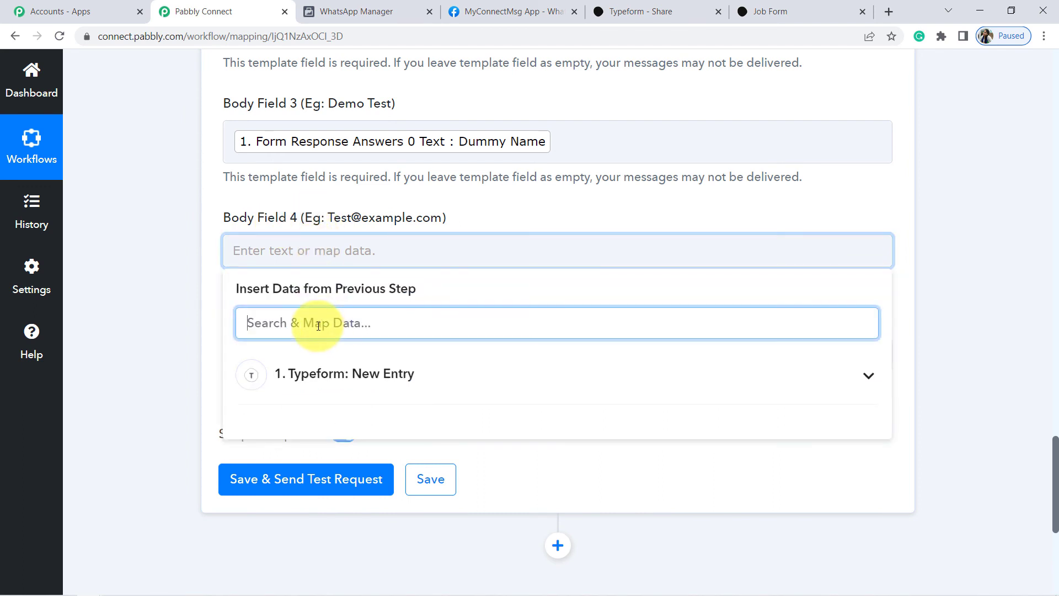
text(@)
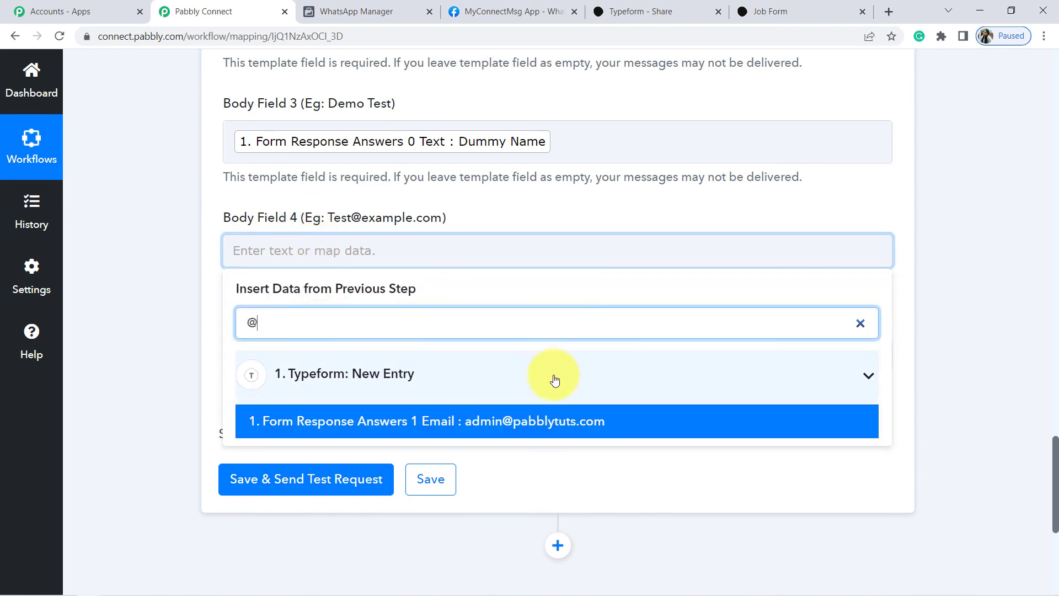
click(506, 414)
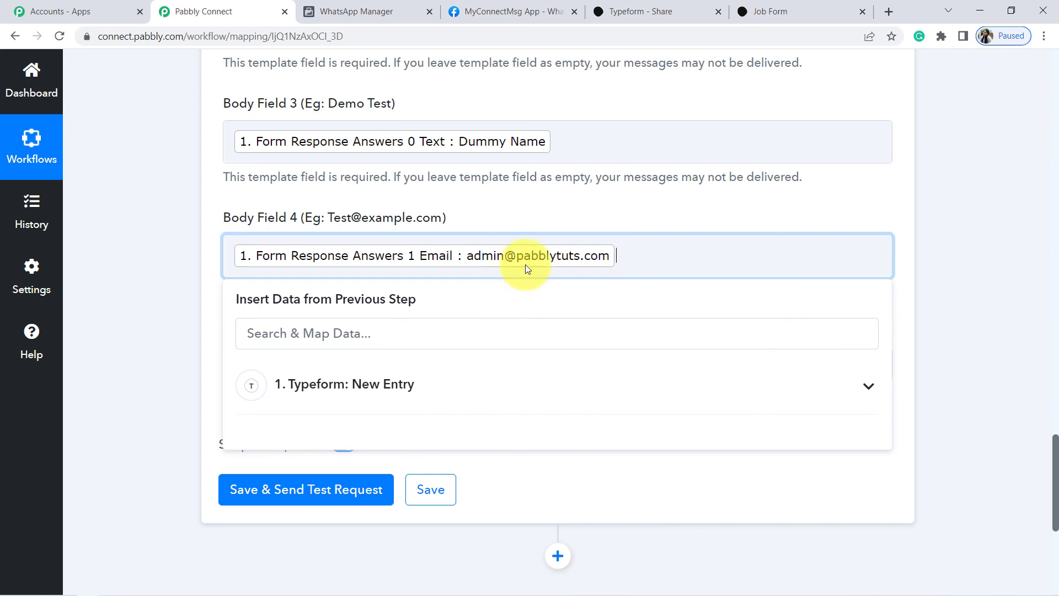
click(141, 300)
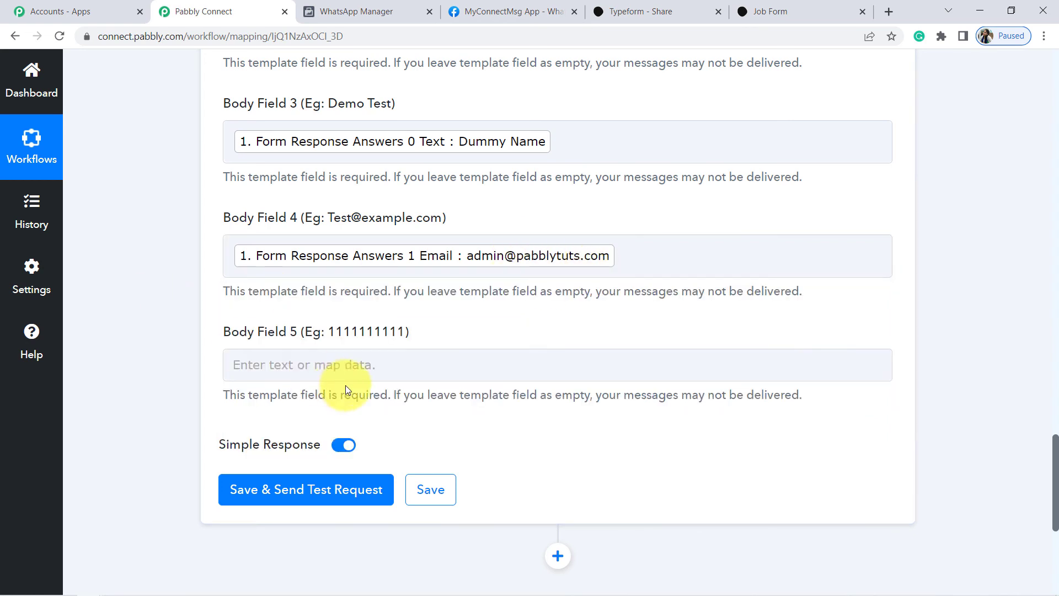
Map Form Response Answers 2 Phone Number into Body Field 5 by searching 'ph'.
click(268, 370)
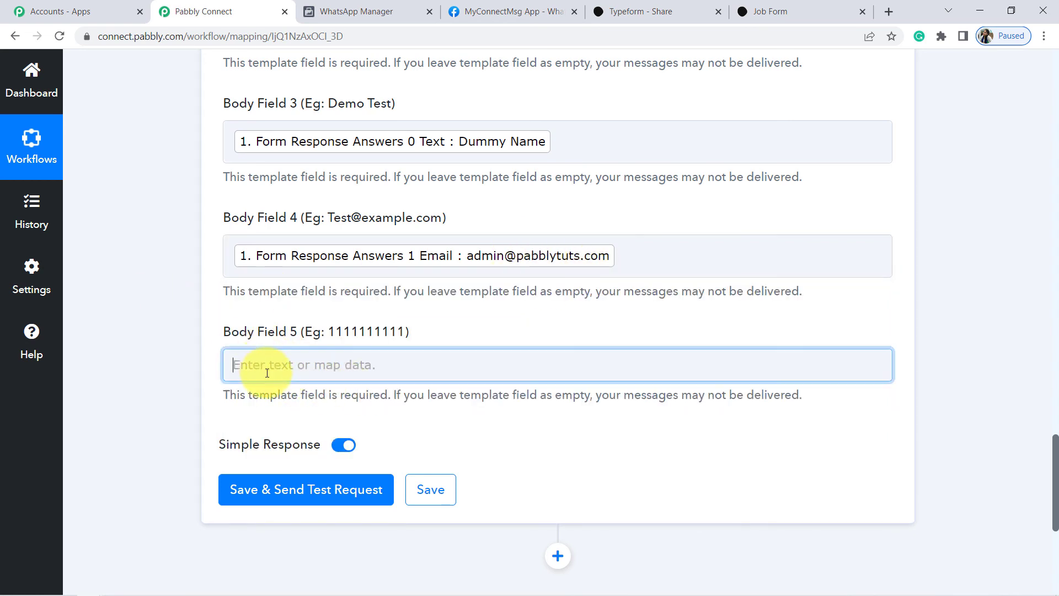
click(317, 440)
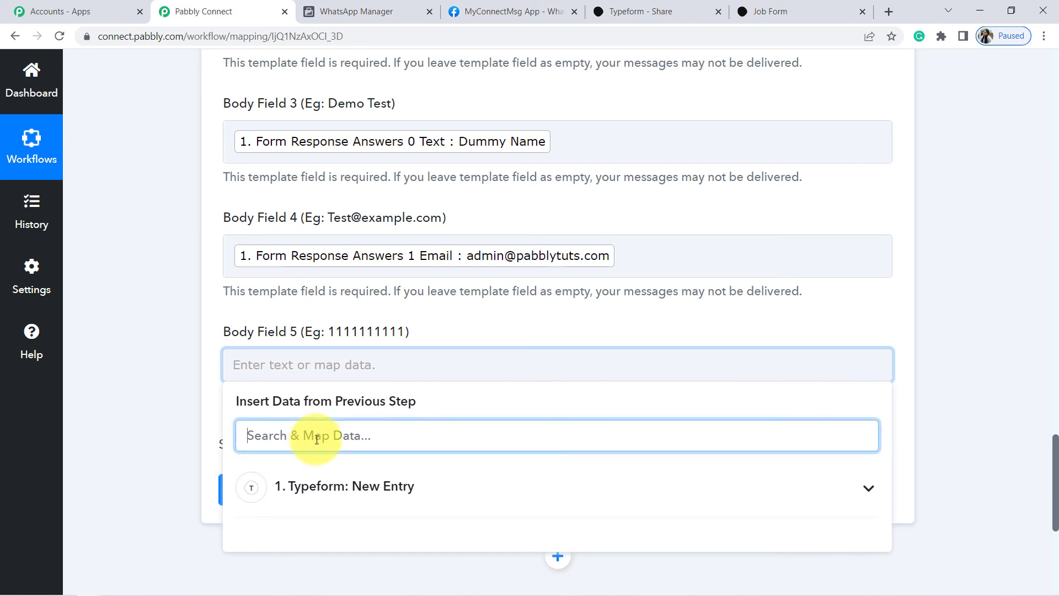
text(ph)
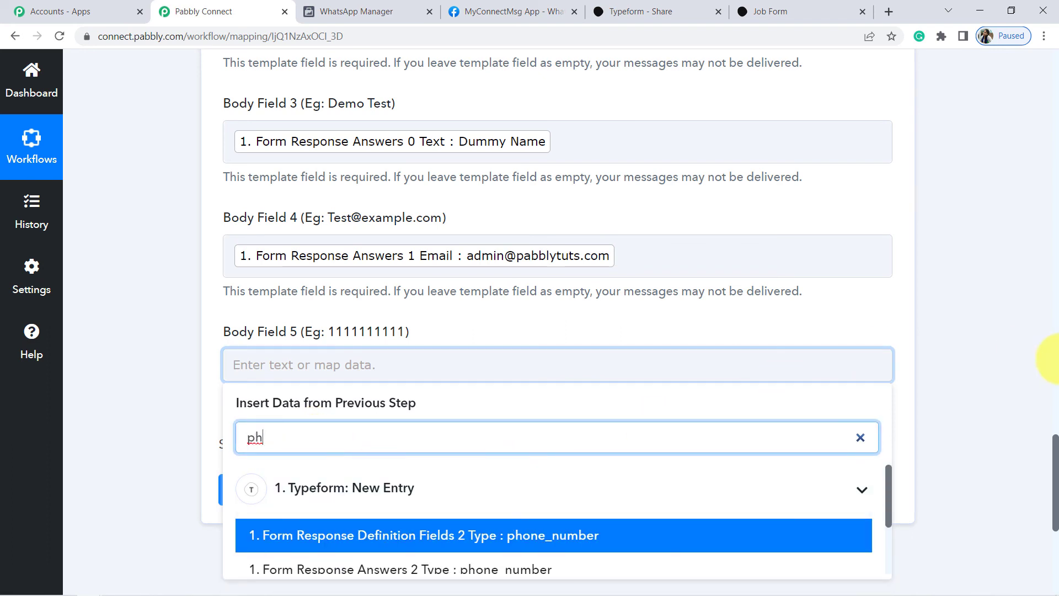
scroll(1055, 444, down, 2)
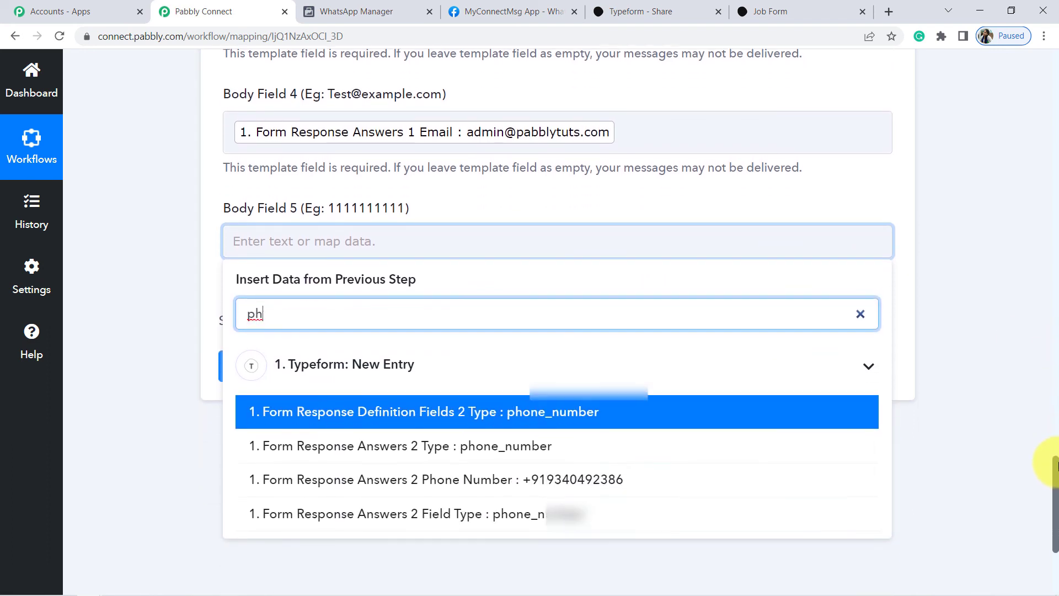
click(645, 480)
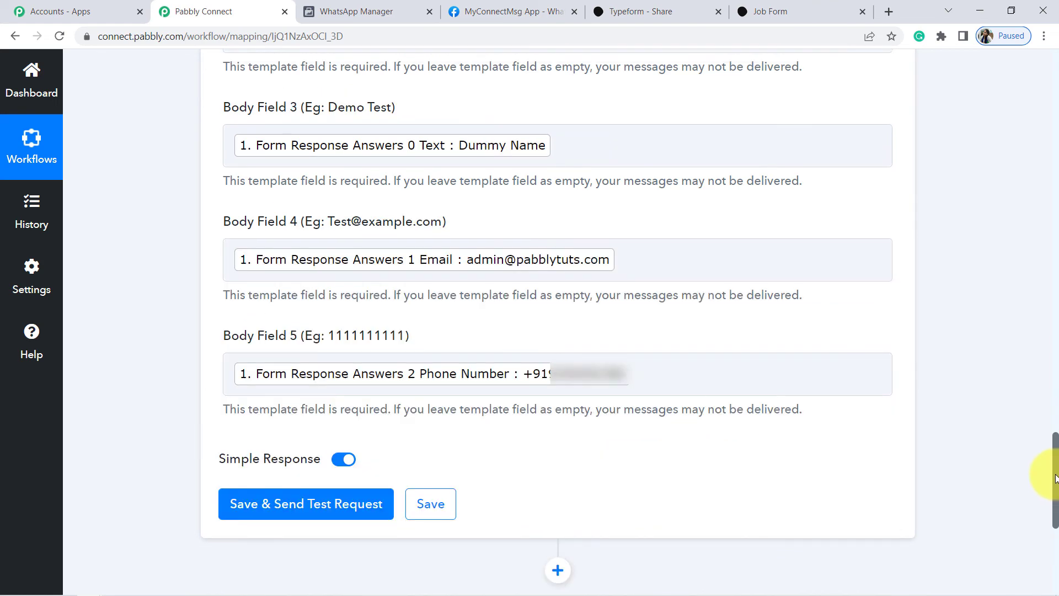
scroll(1048, 442, up, 5)
Review the Recipient Mobile Number field, its country-code note and example number format.
scroll(1053, 424, up, 2)
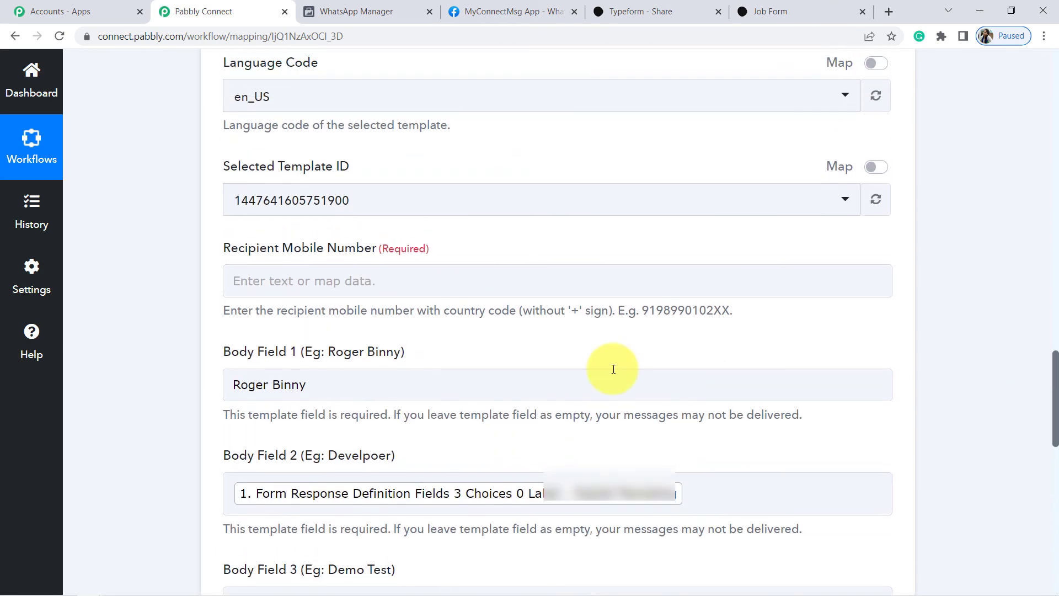
drag(250, 245, 391, 248)
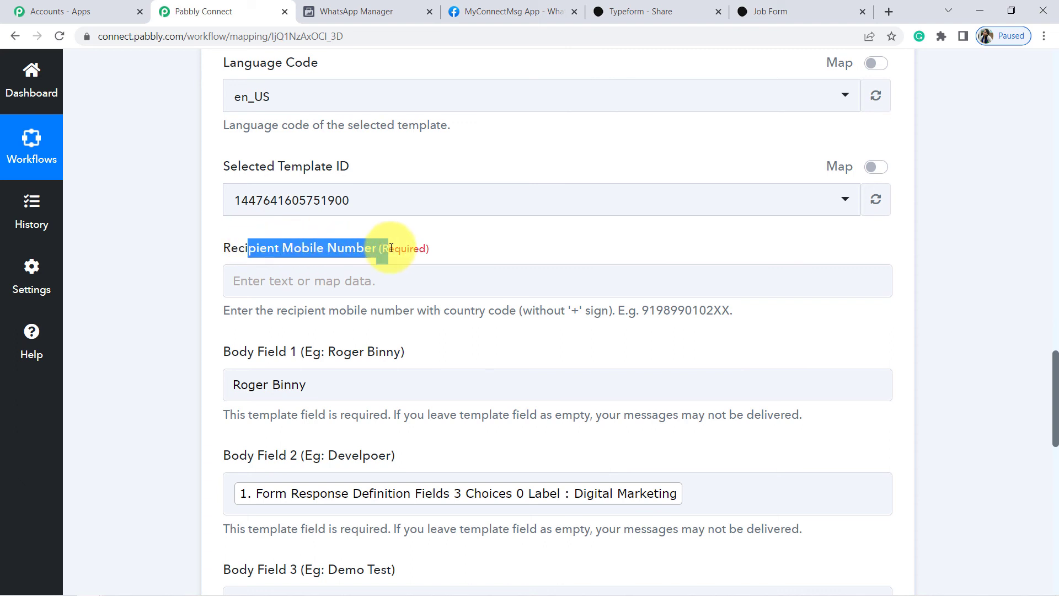
click(131, 292)
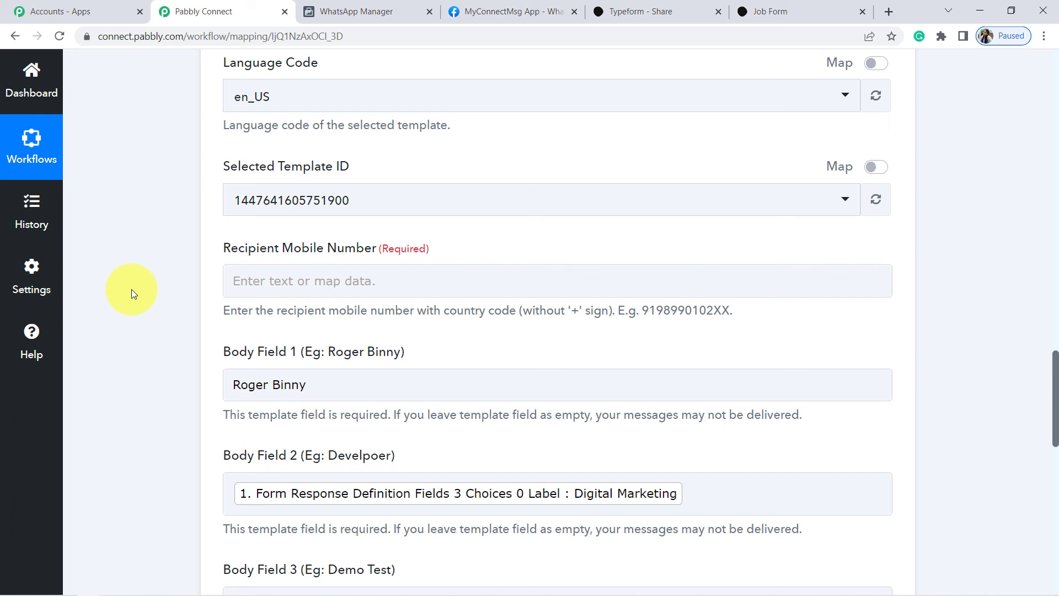
click(276, 281)
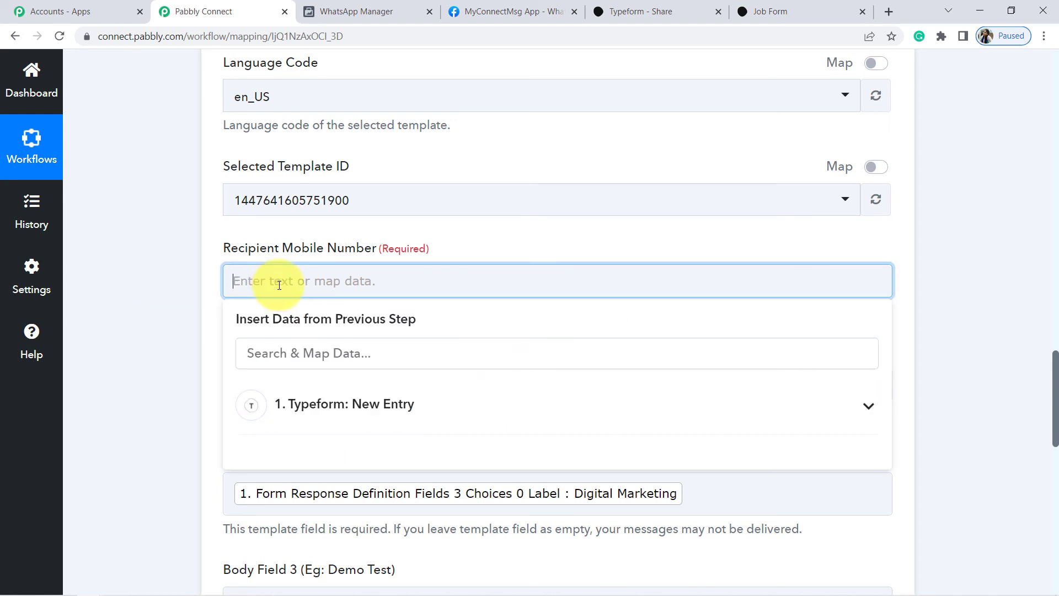
click(151, 258)
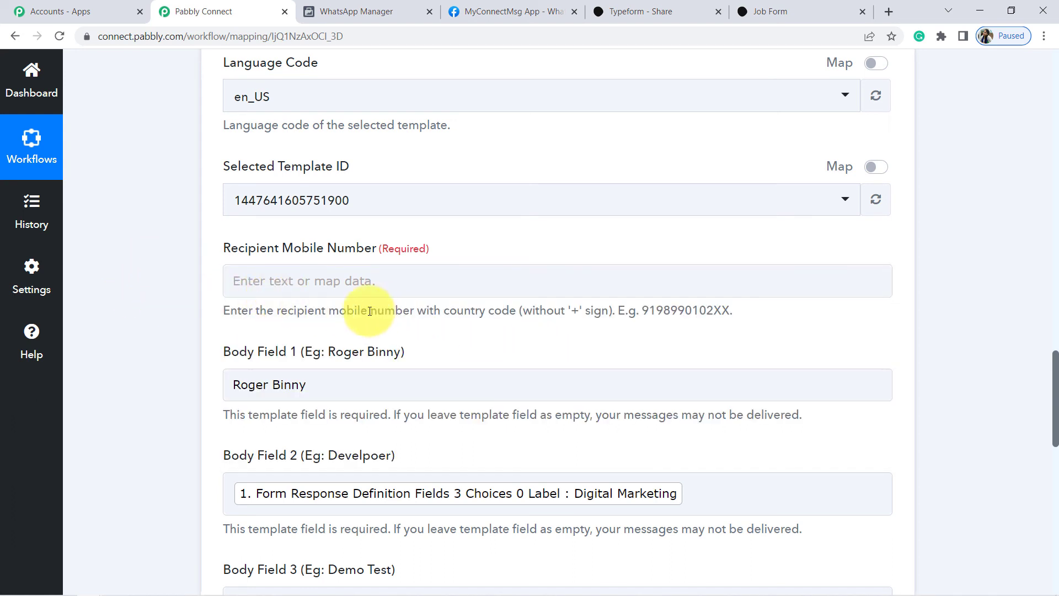
drag(308, 312, 500, 315)
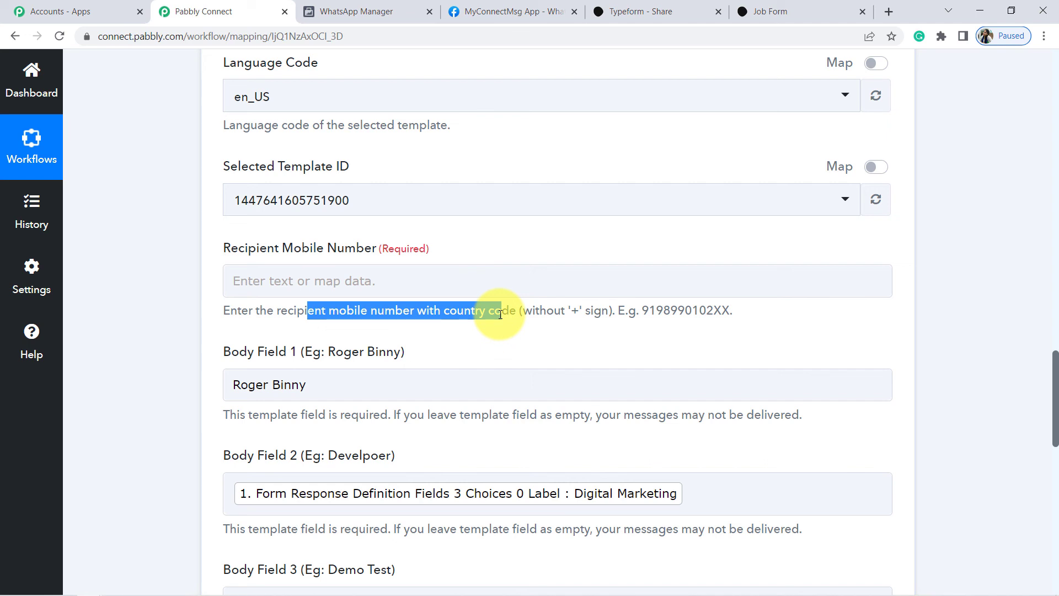
click(644, 311)
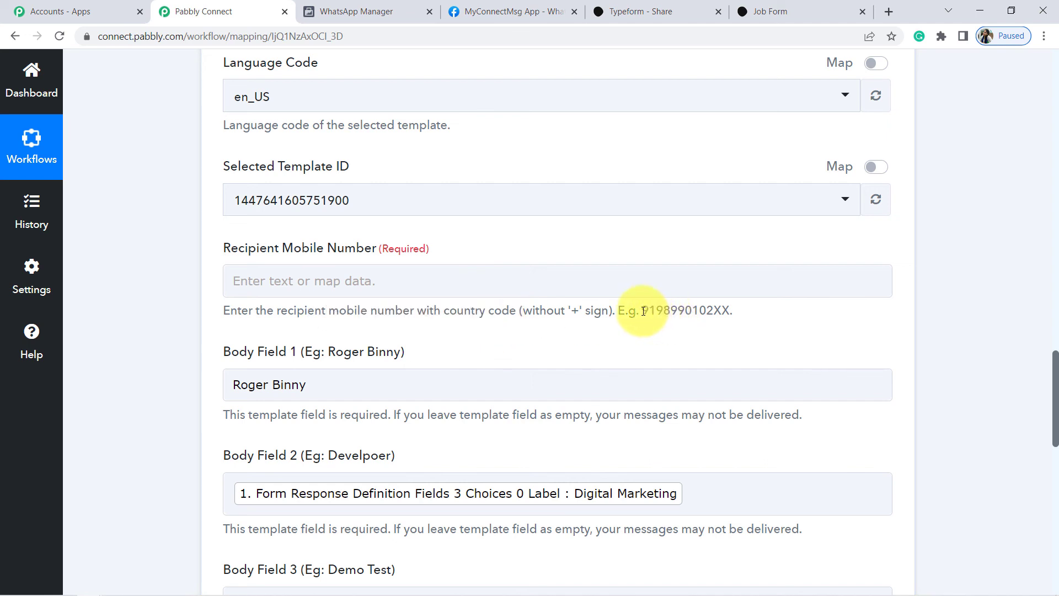
drag(644, 311, 727, 315)
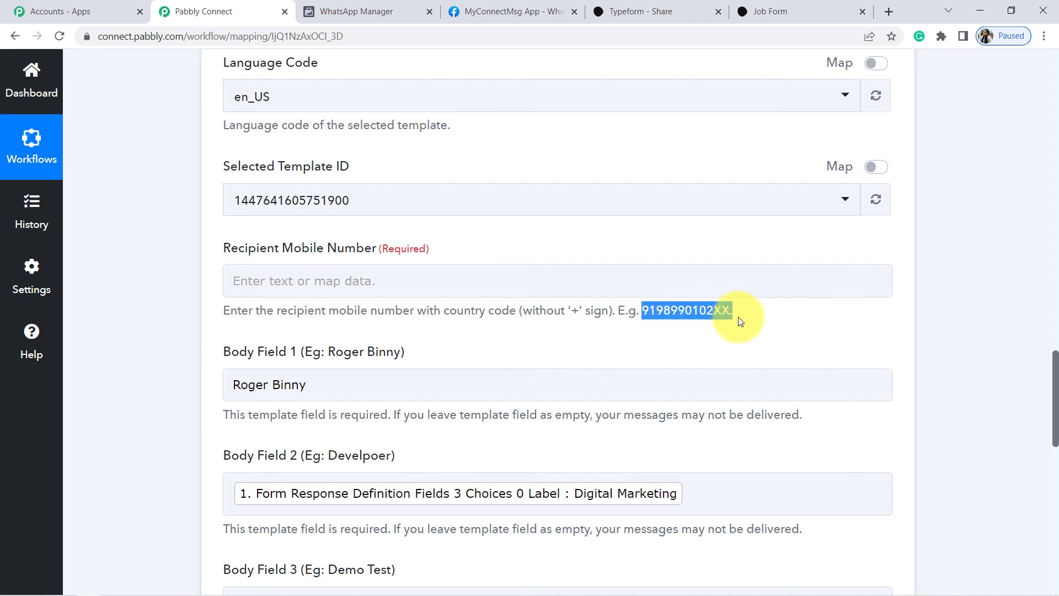
Enter the recipient's WhatsApp number with country code, no plus sign, then open WhatsApp Web.
click(416, 280)
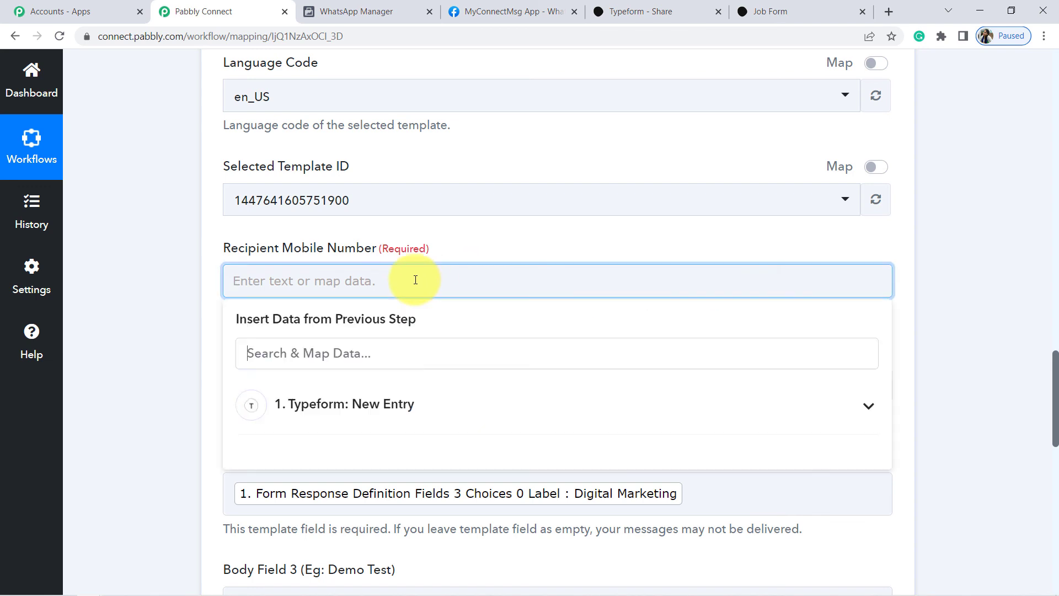
click(191, 282)
click(251, 282)
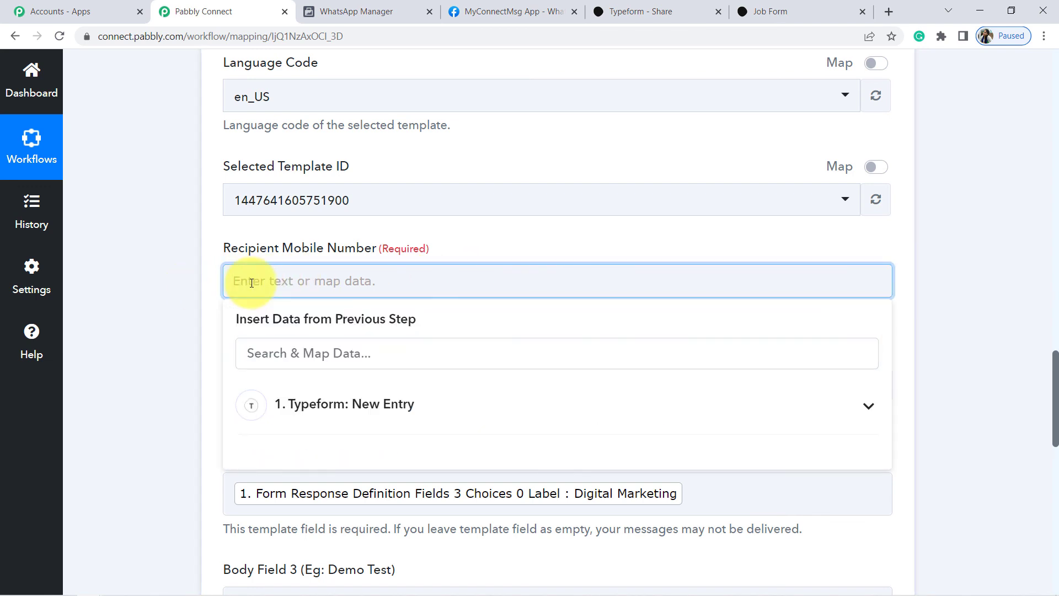
text(000000000000)
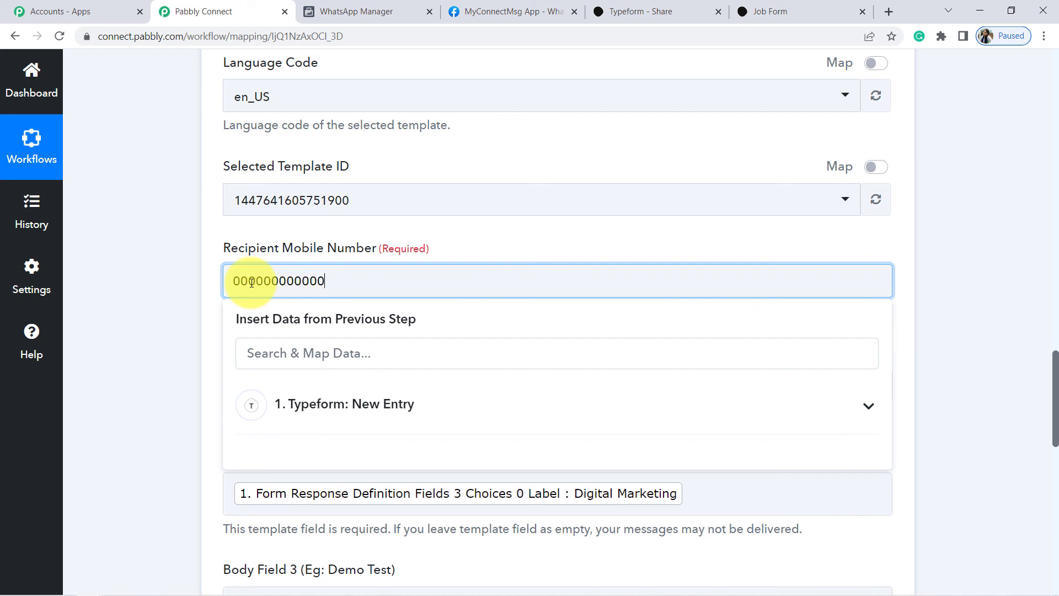
click(169, 265)
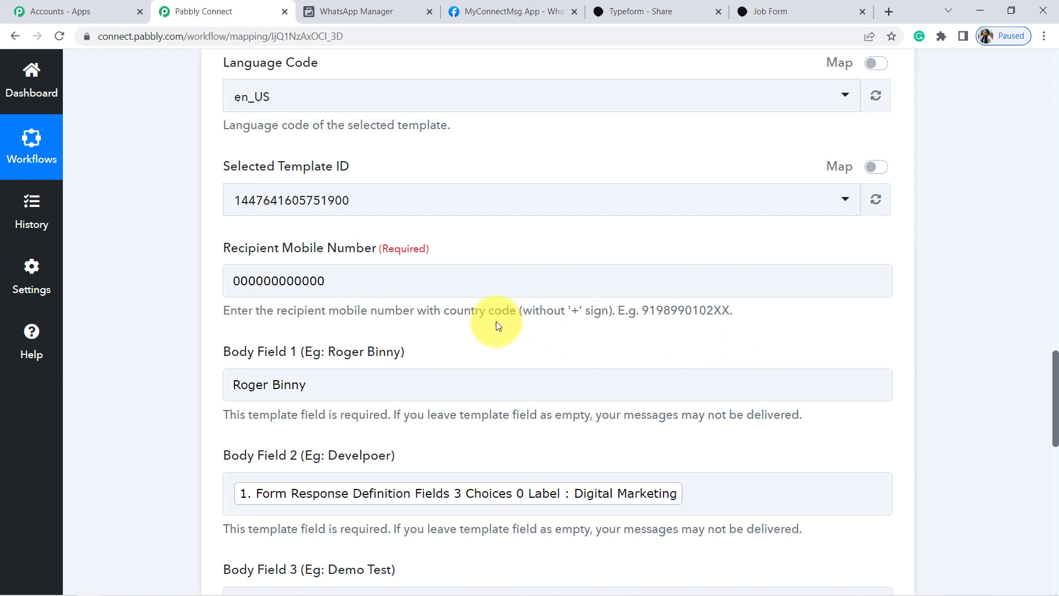
click(319, 12)
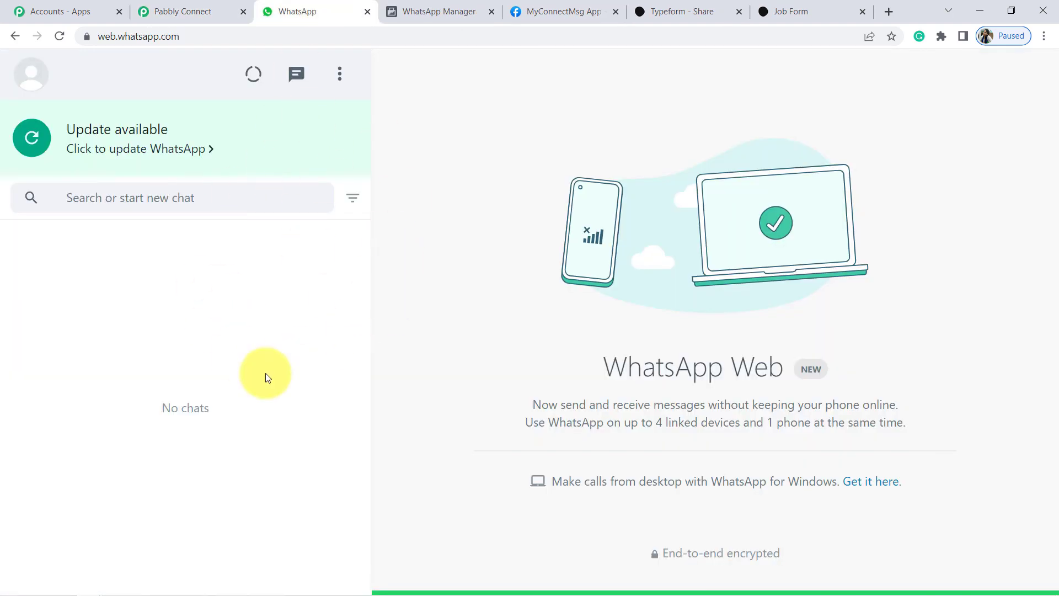
Save the WhatsApp action and send a test request, then check WhatsApp Web for delivery.
click(188, 13)
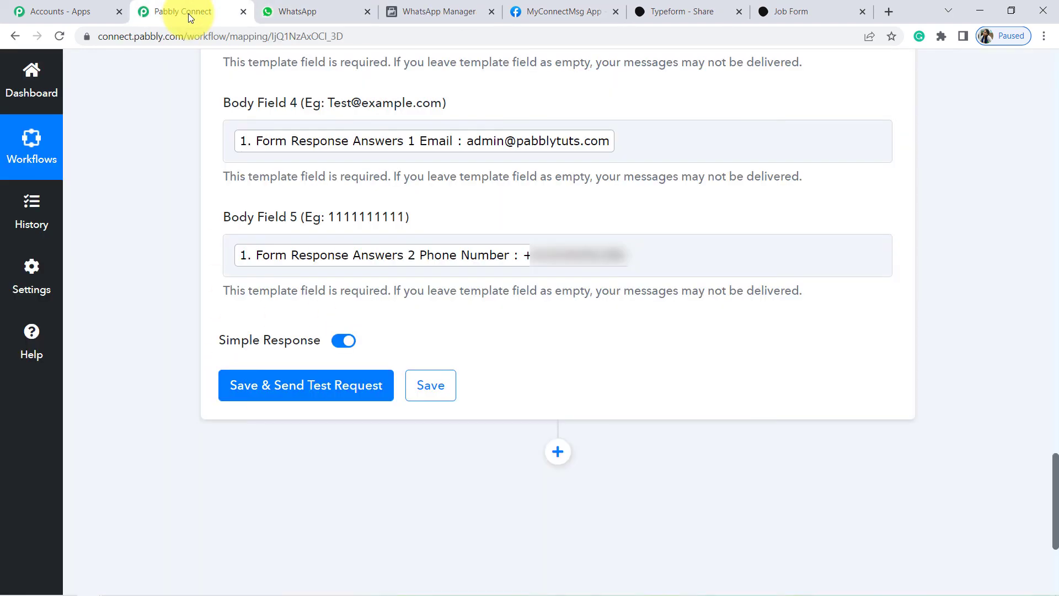
click(332, 393)
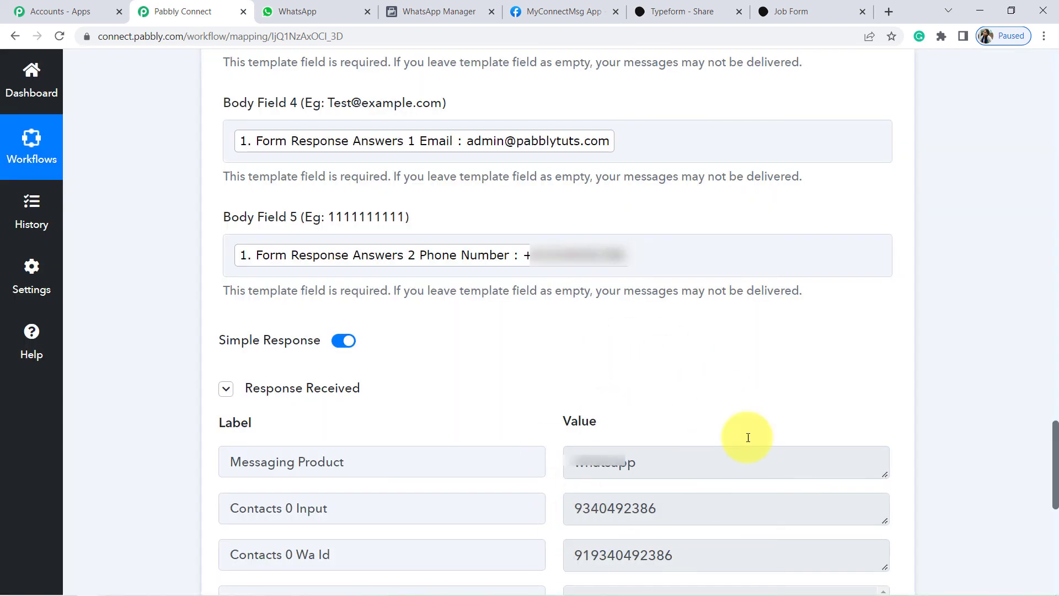
click(311, 7)
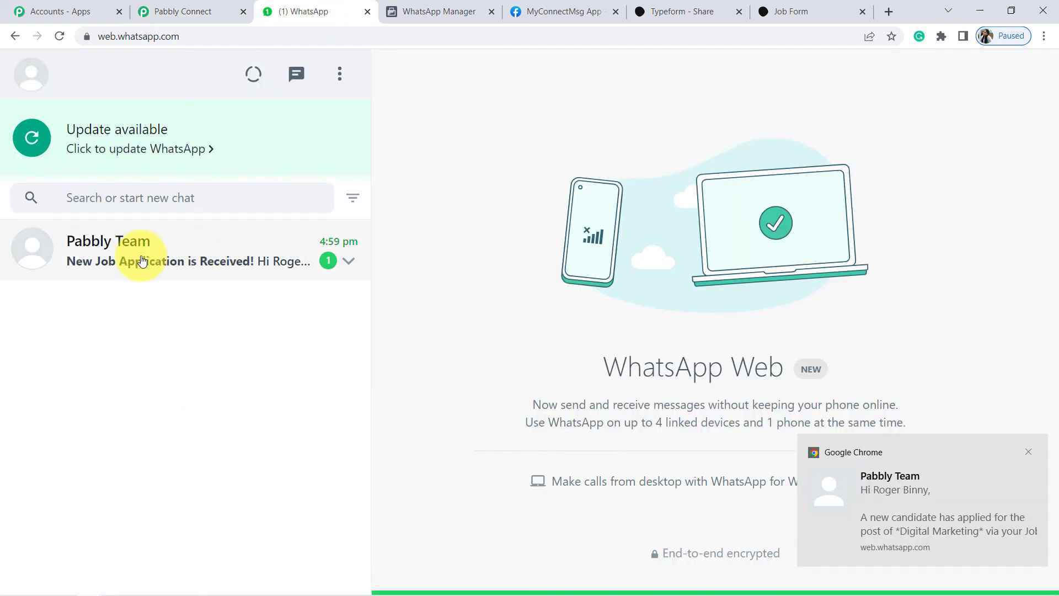
Review the 'New Job Application is Received!' message with the Digital Marketing post in the Pabbly Team chat, then return to Pabbly Connect.
click(191, 256)
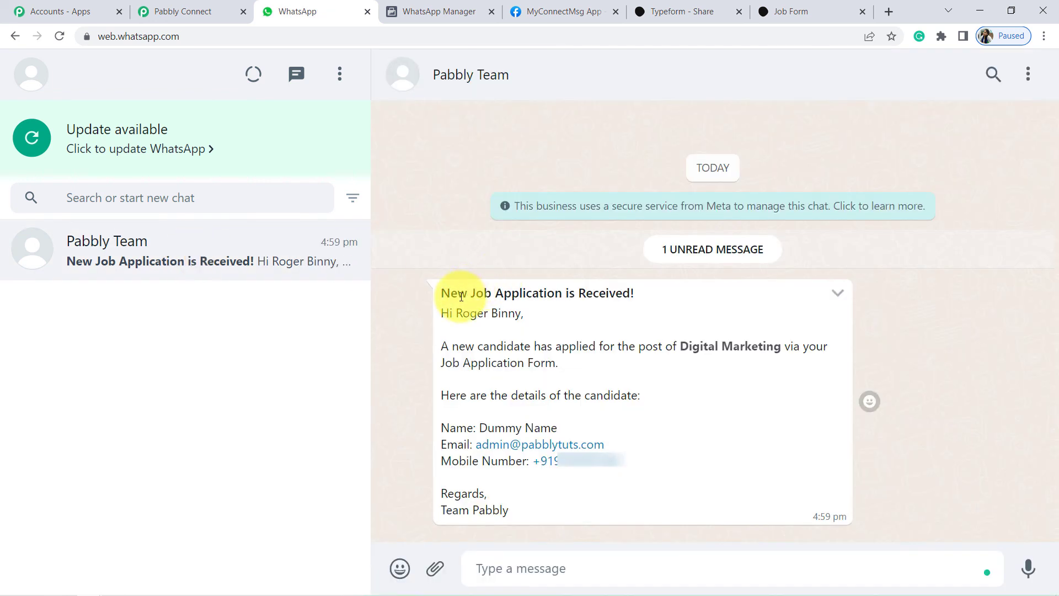
drag(461, 296, 624, 291)
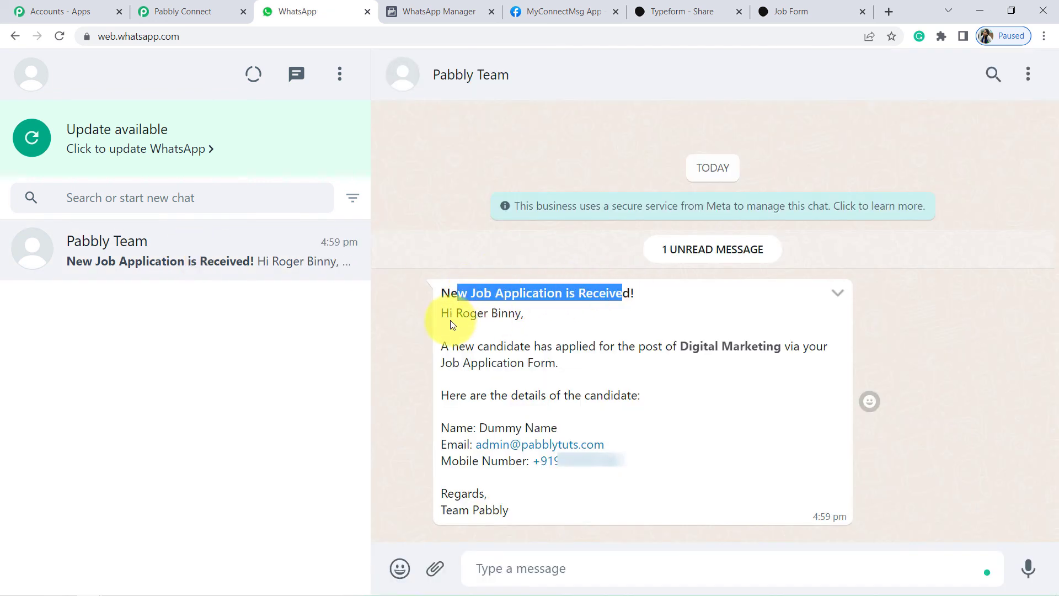
drag(441, 313, 477, 314)
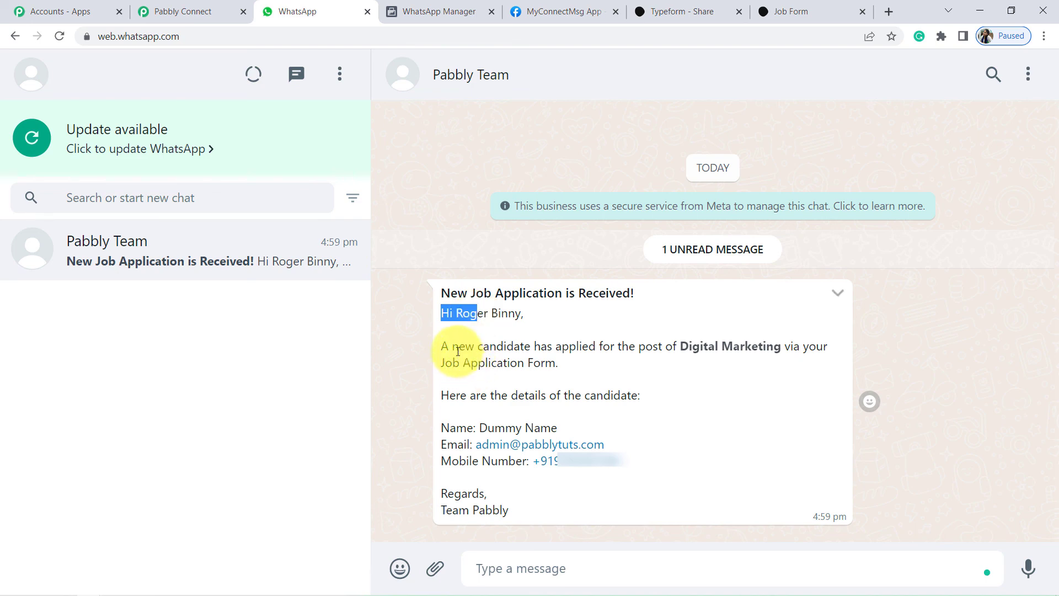
drag(662, 347, 542, 365)
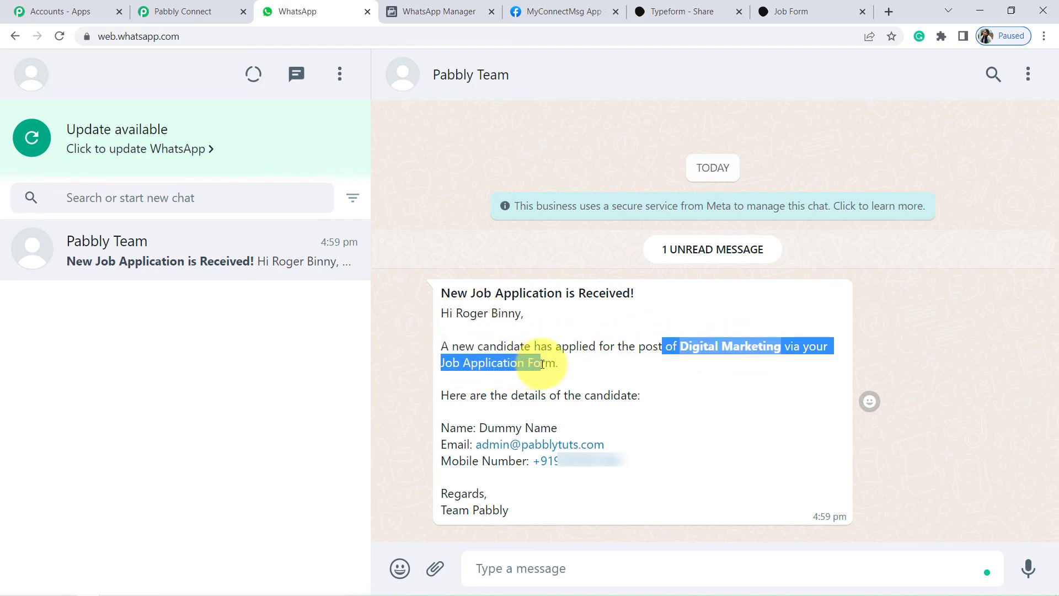
drag(480, 386, 638, 395)
click(638, 396)
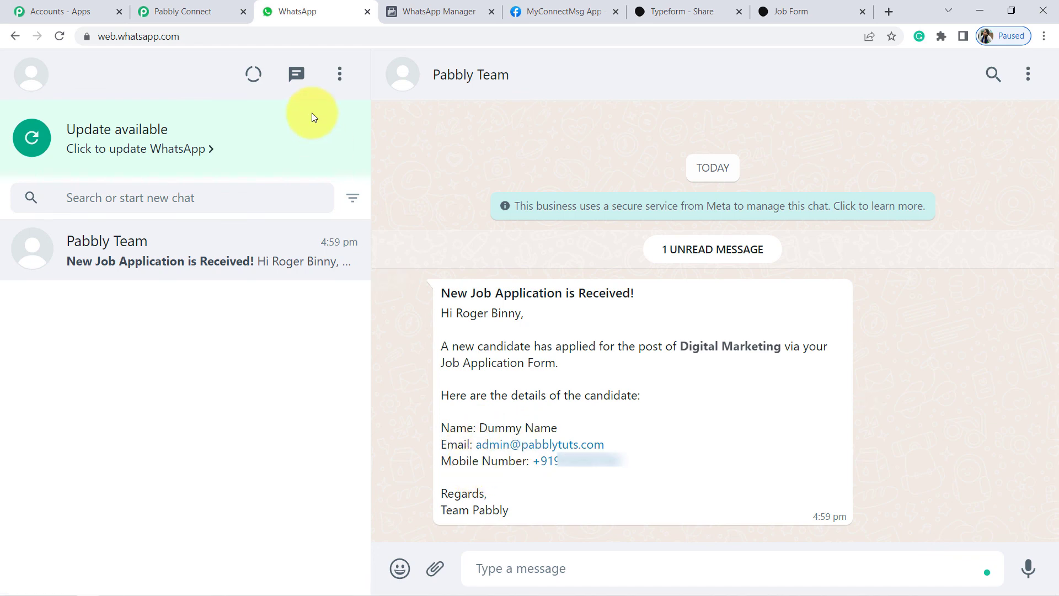
click(172, 14)
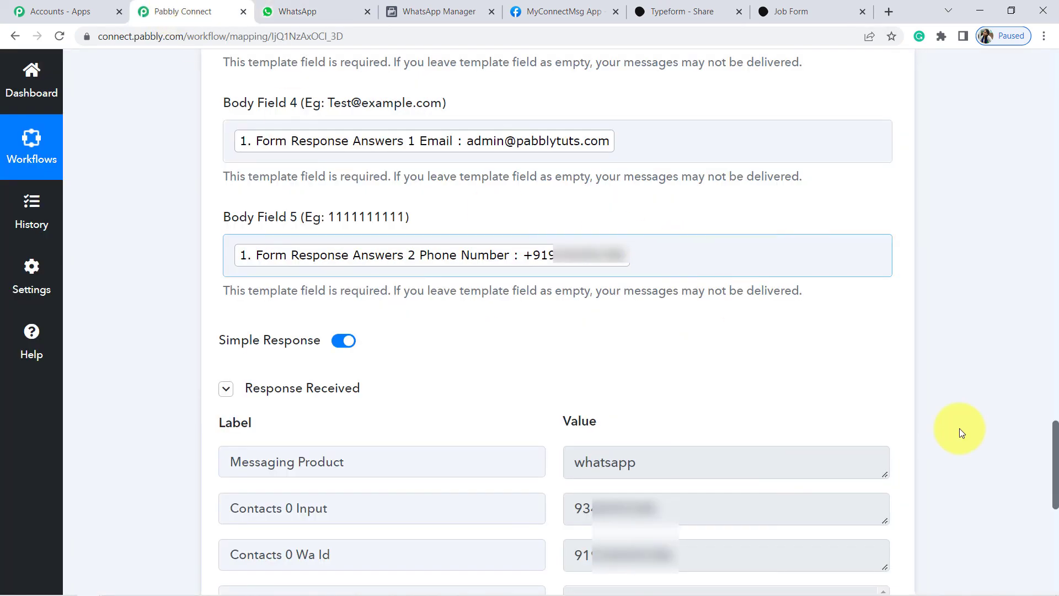
Collapse the Typeform New Entry trigger and the WhatsApp Cloud API action to show only their headers.
drag(1055, 466, 1055, 113)
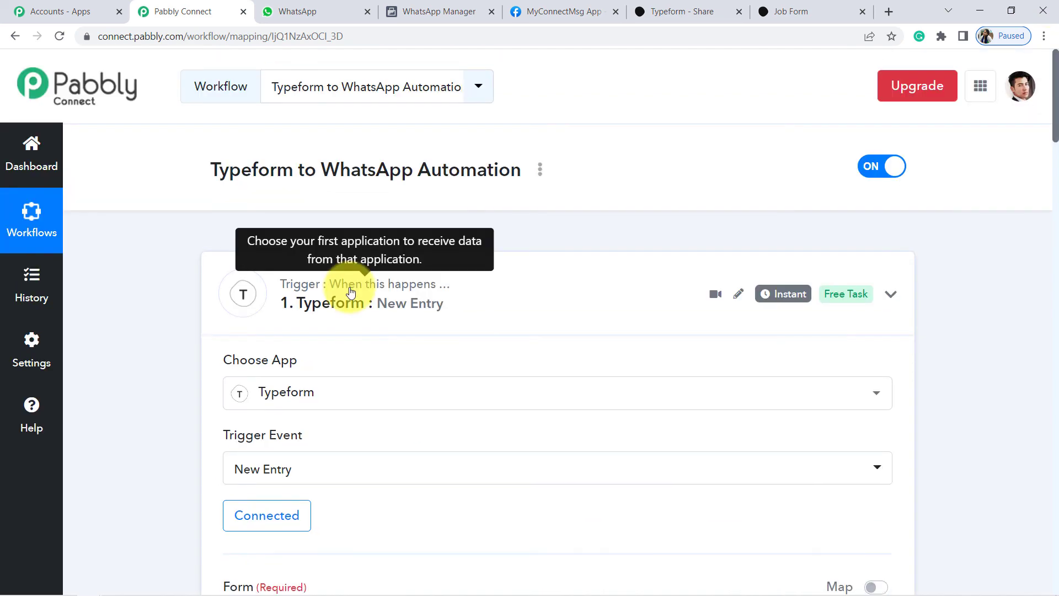
click(350, 280)
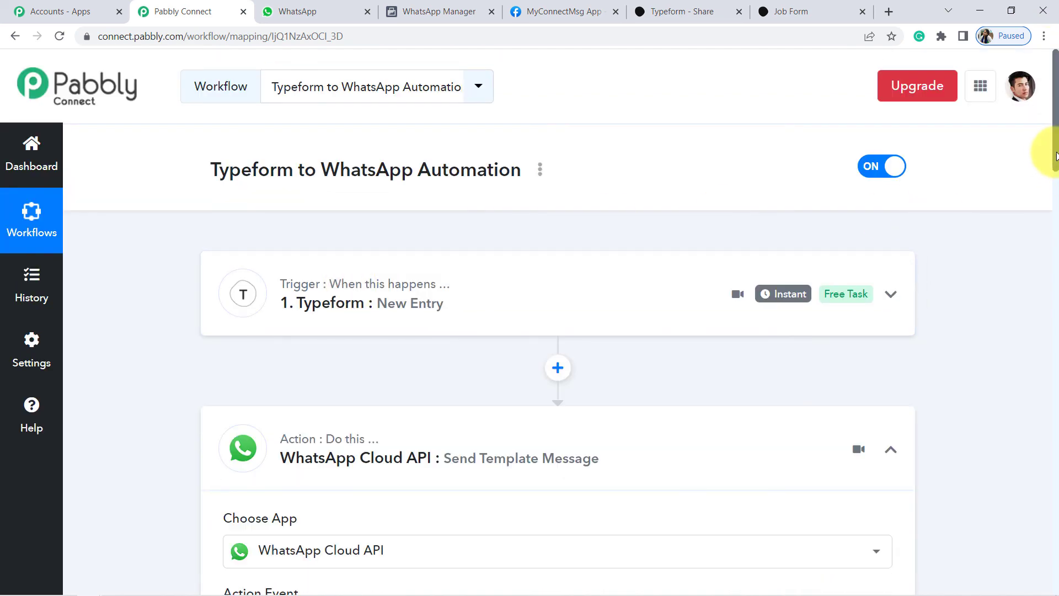
scroll(1057, 168, down, 1)
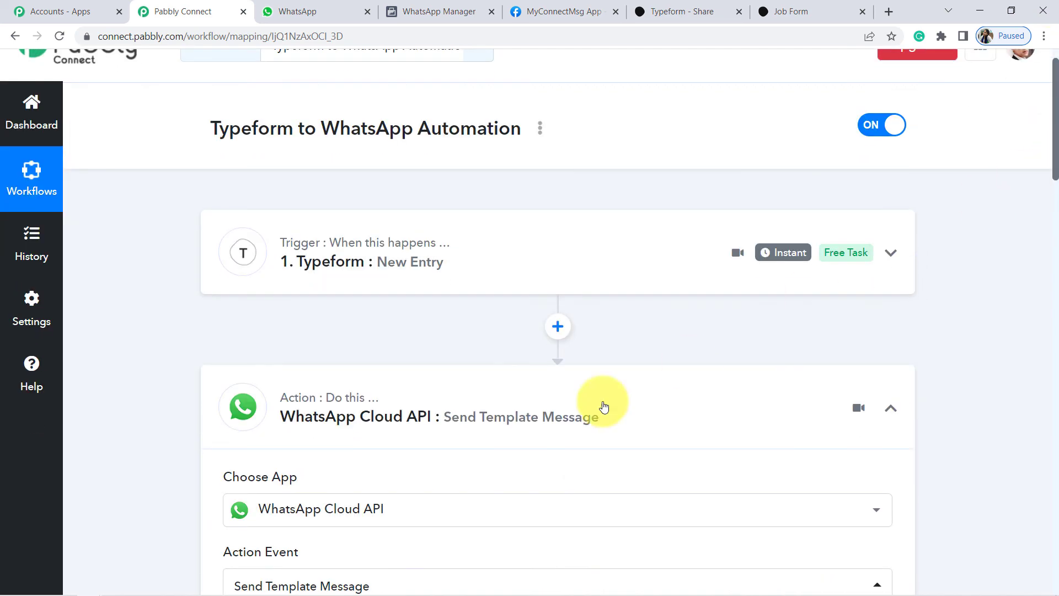
click(406, 439)
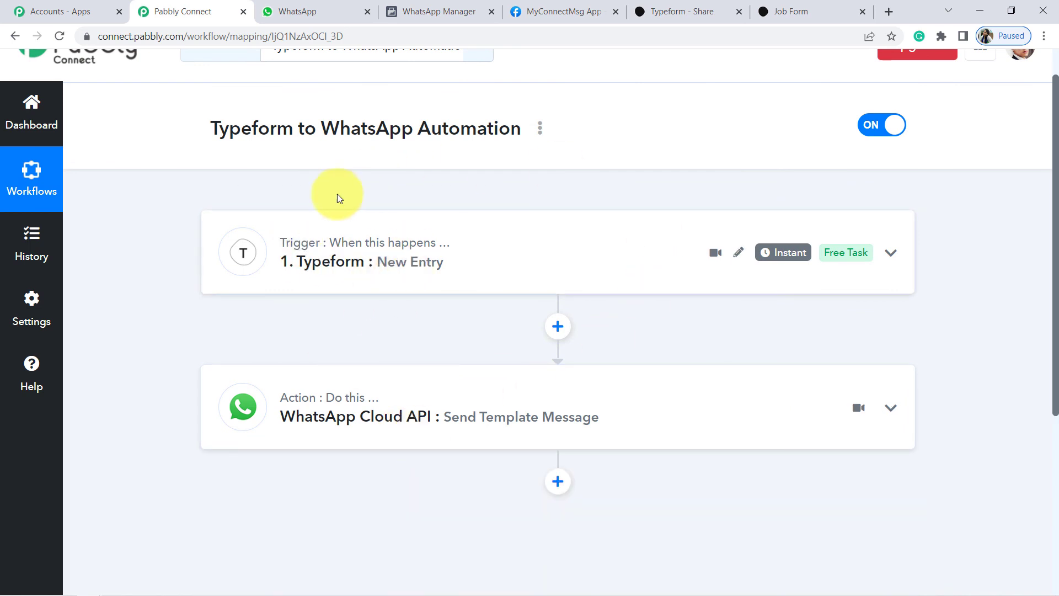